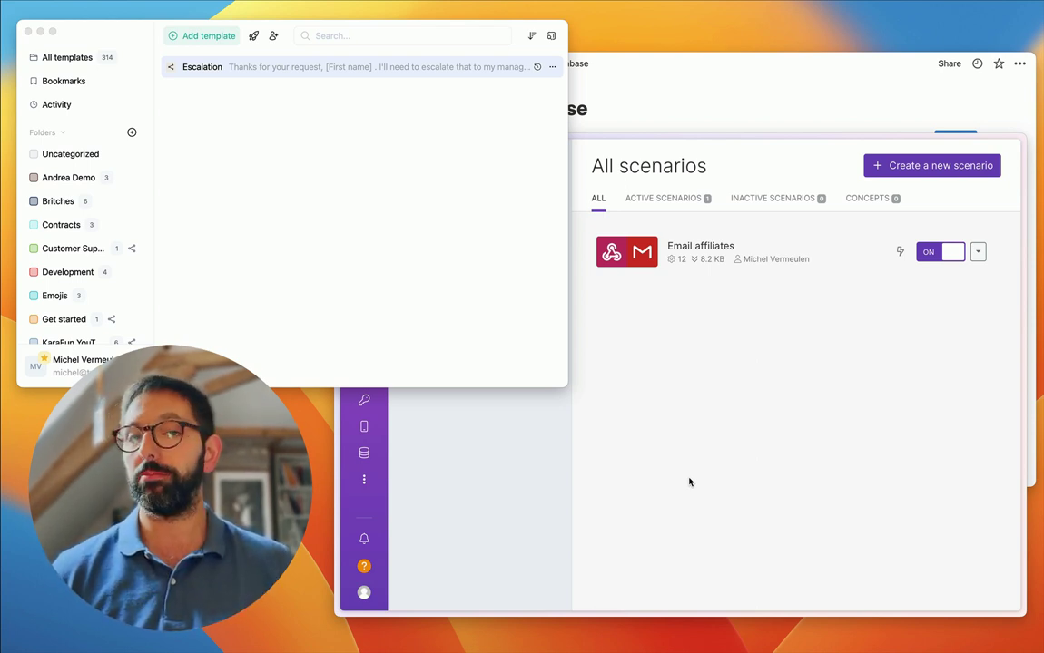
- Bring the template library listing the Escalation template to the front
click(368, 303)
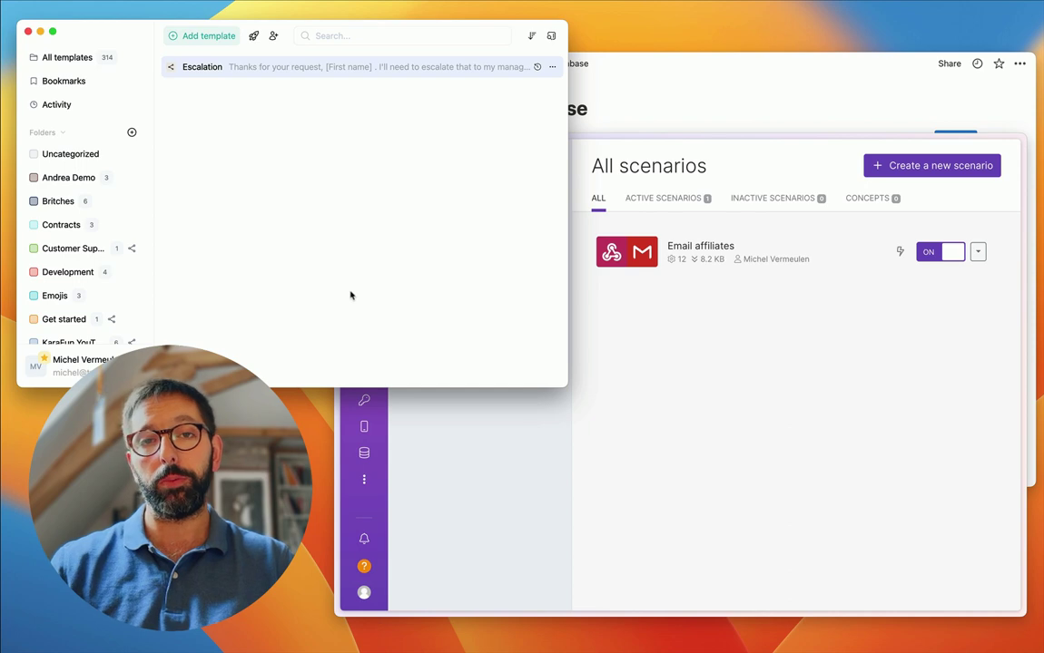
click(205, 38)
- Create a blank template titled Welcome Recruit Workflow starting 'Hello' plus a First name fill-in
click(194, 62)
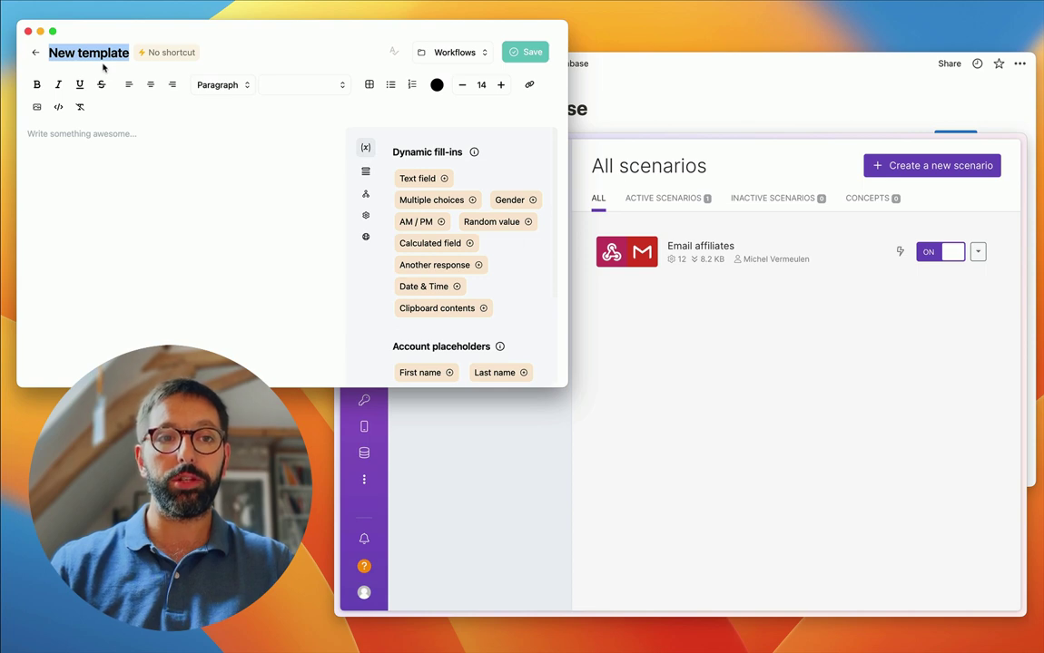
text(Welcome Recruit Workflow)
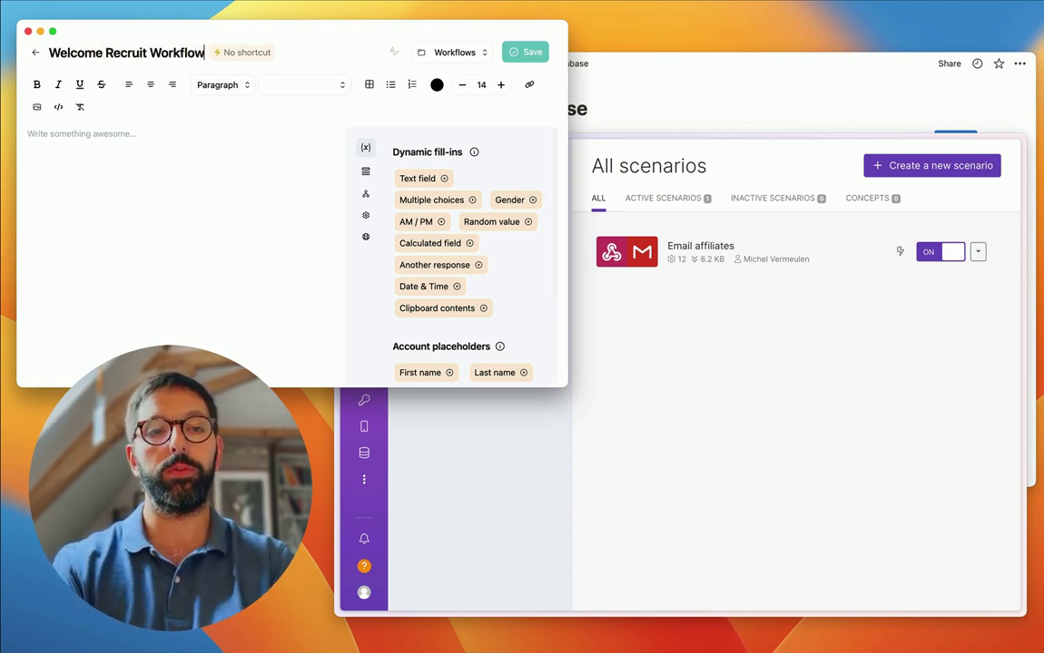
click(72, 134)
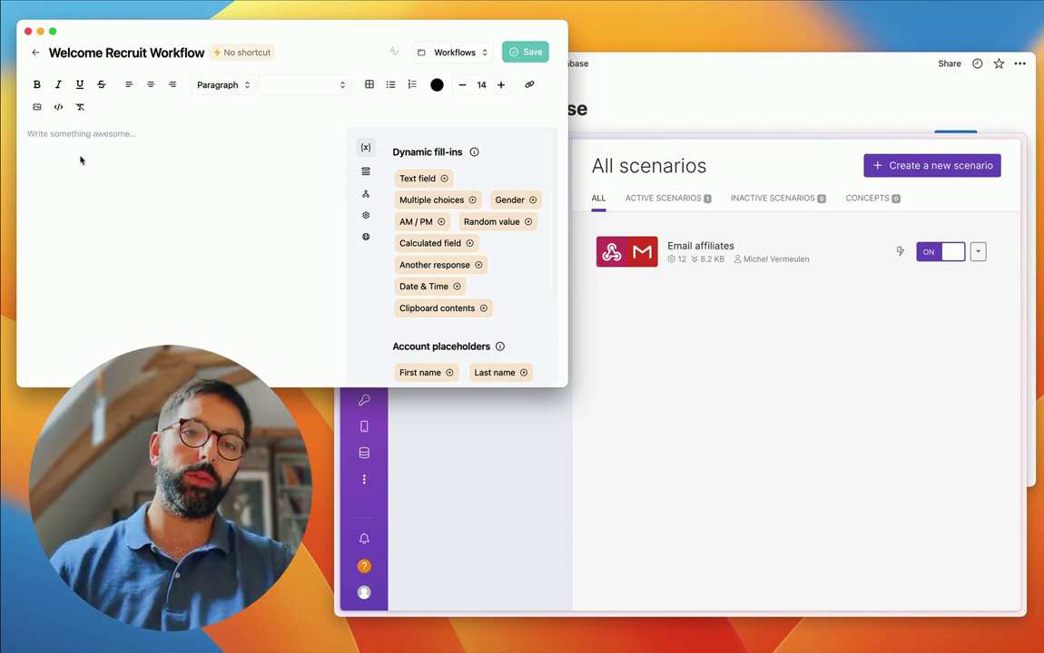
text(Hello)
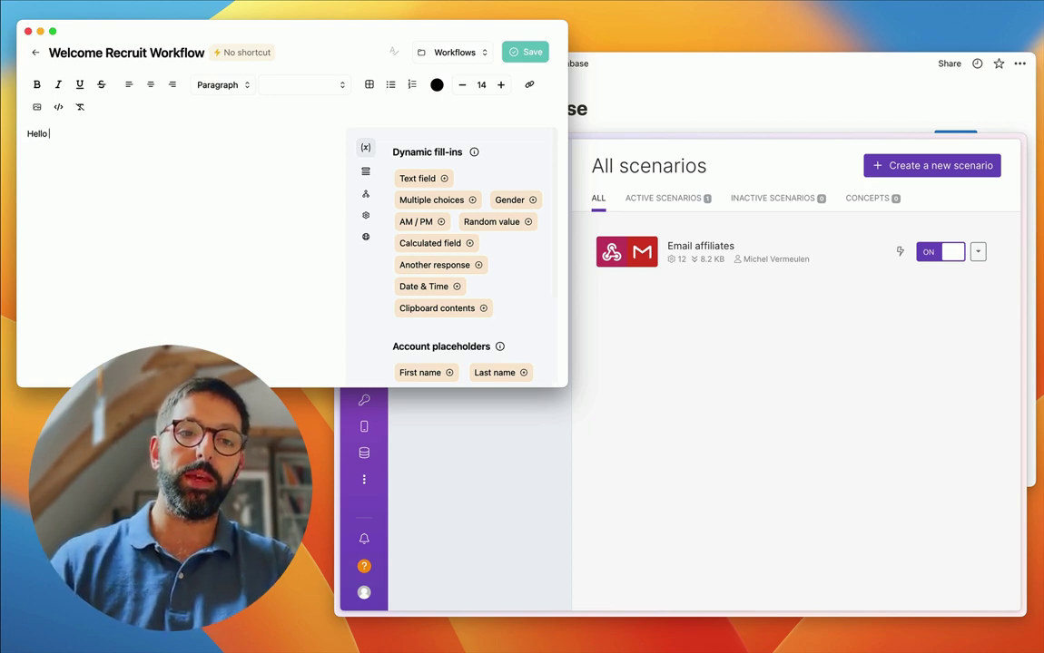
click(427, 178)
text(First name)
click(227, 247)
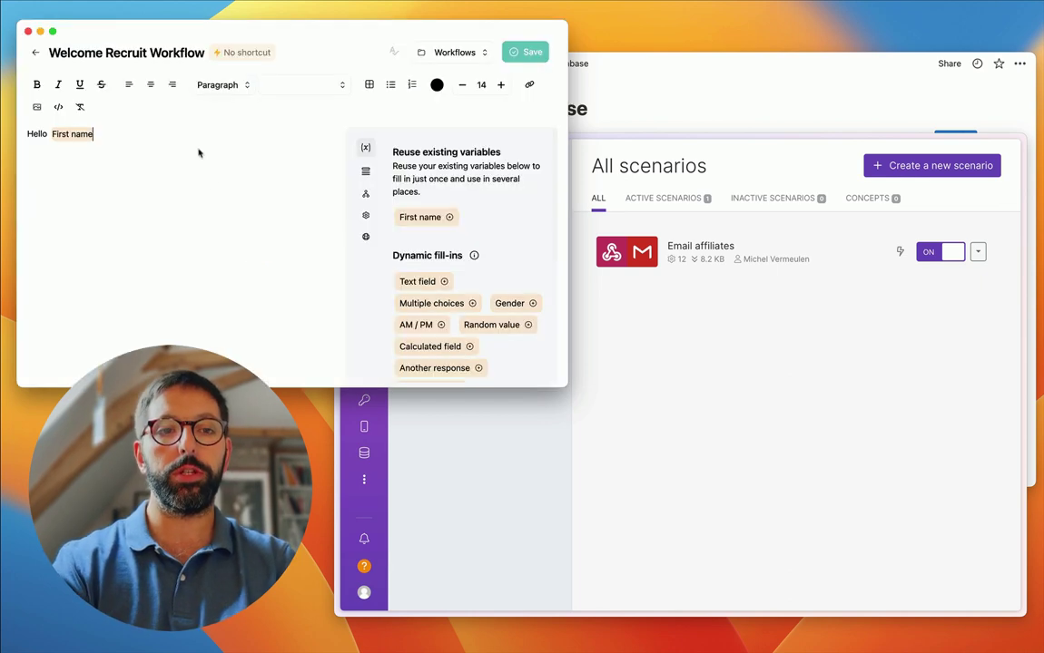
- Add the line 'Happy to report you've passed the tests and the team can't wait to welcome you!'
text(,)
key(Return)
text(Happy to report you've been)
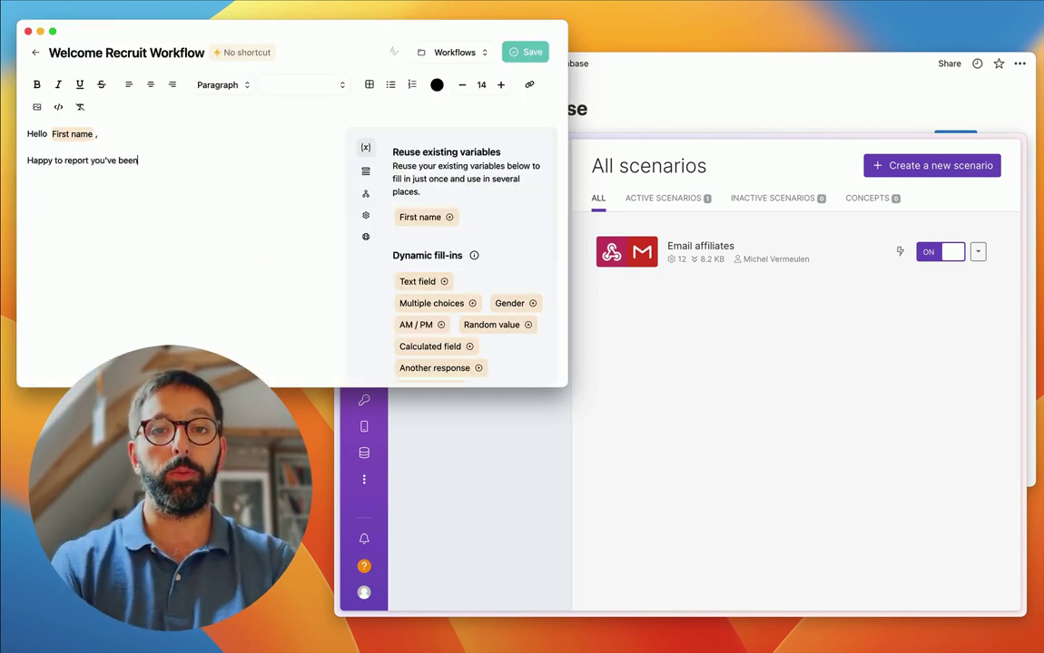
key(alt+shift+Left)
text(passed the te)
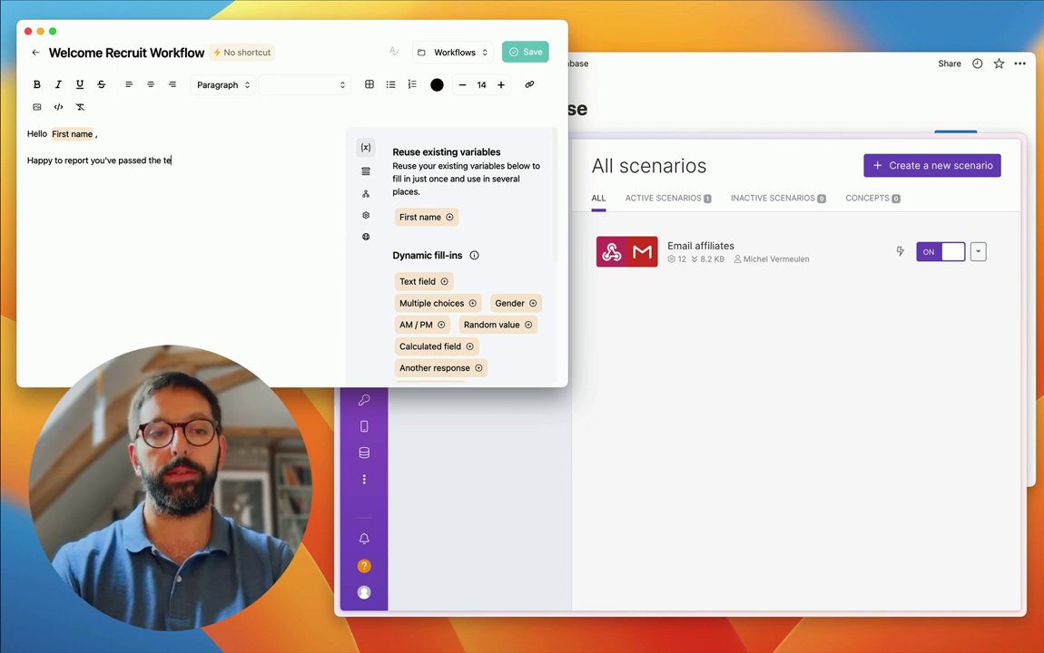
text(sts and the team can't wait to welcome )
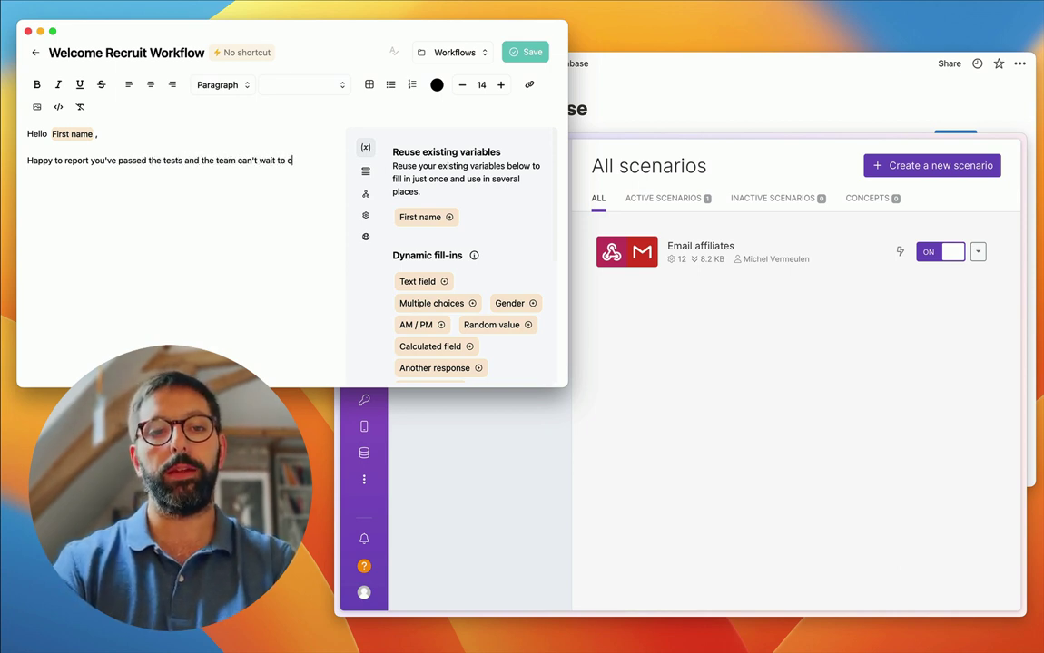
text(you!)
- Add 'Just to confirm, your email will be' with an Email address fill-in, then 'Excited to welcome you!'
key(Return)
key(Return)
text(Just to confi)
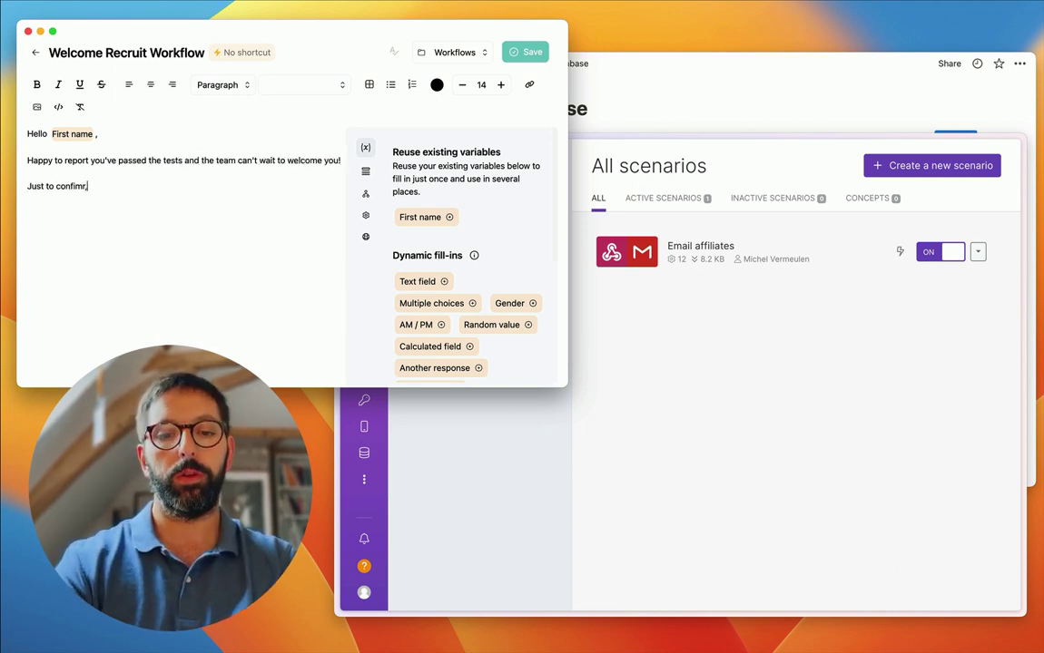
text(rm, your email will be)
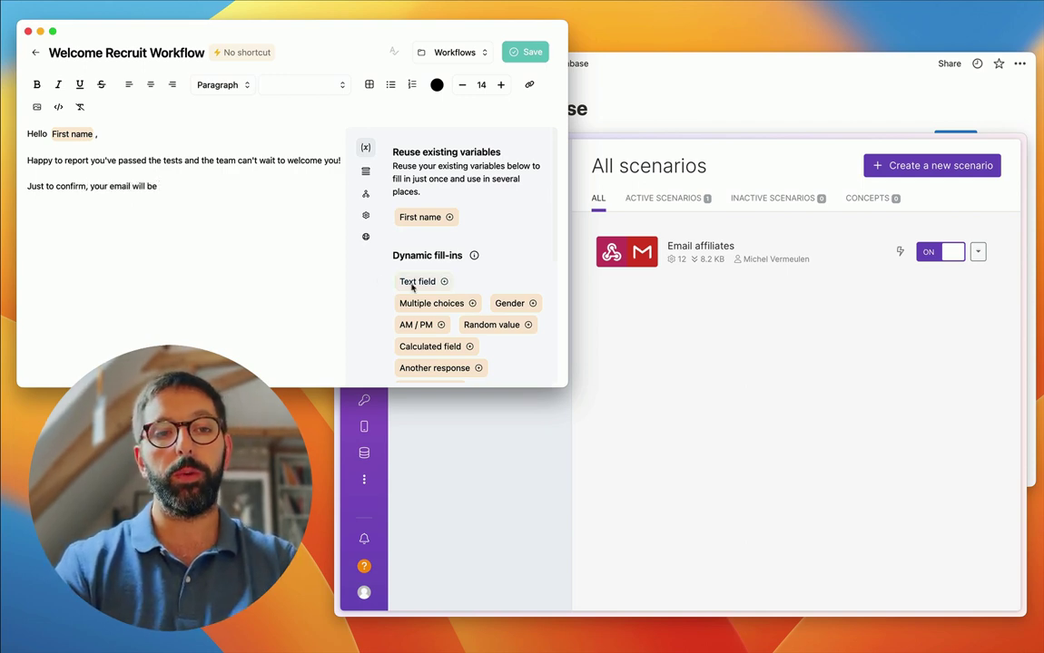
click(413, 282)
text(E)
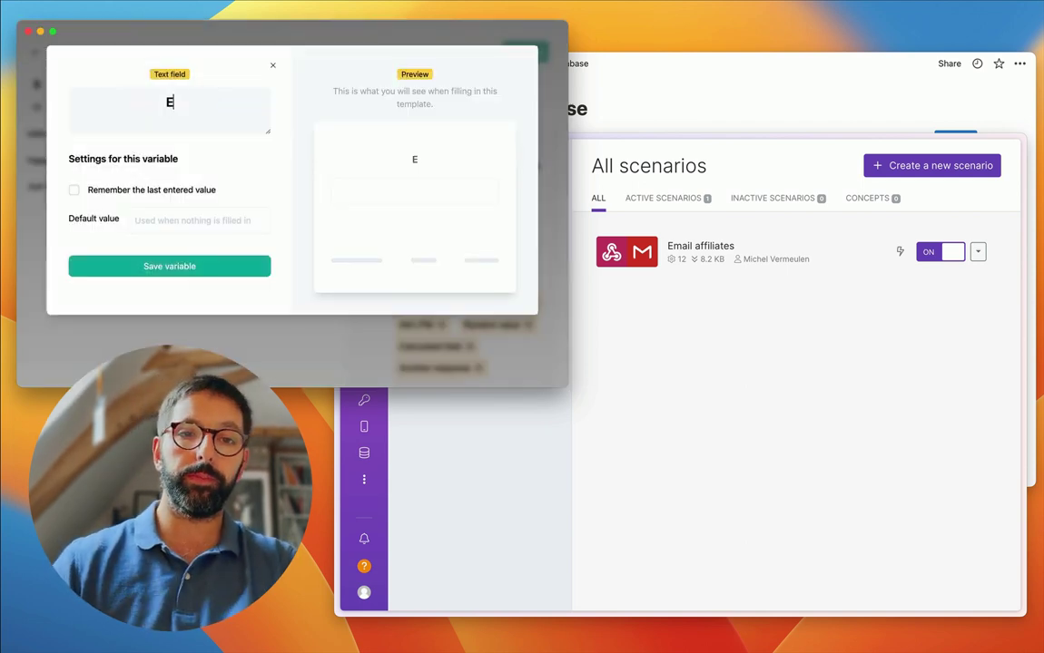
text(mail address)
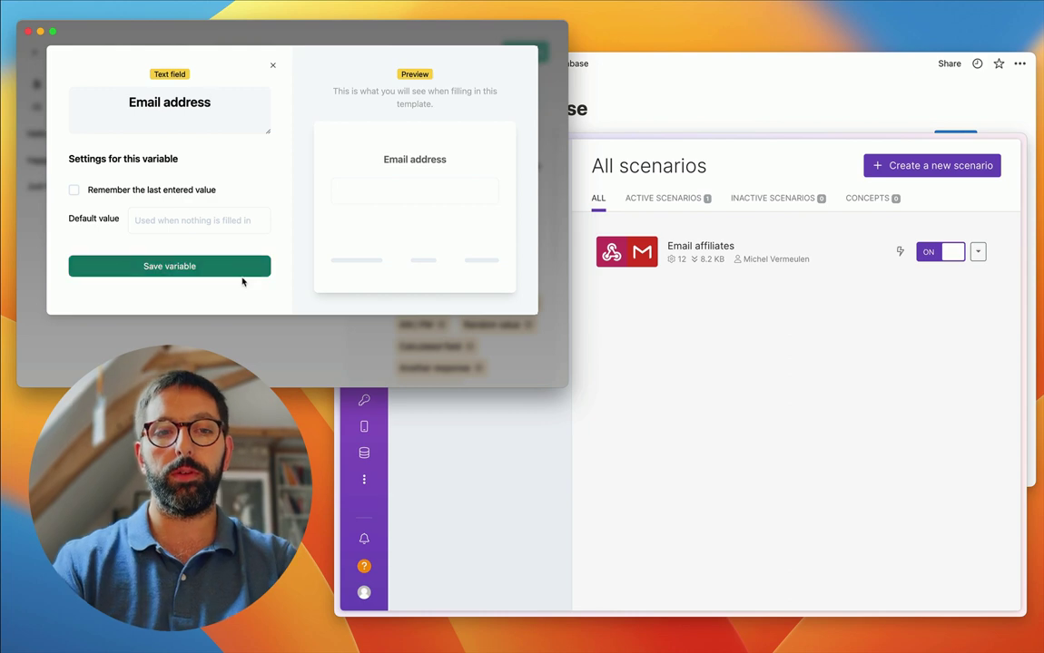
click(243, 272)
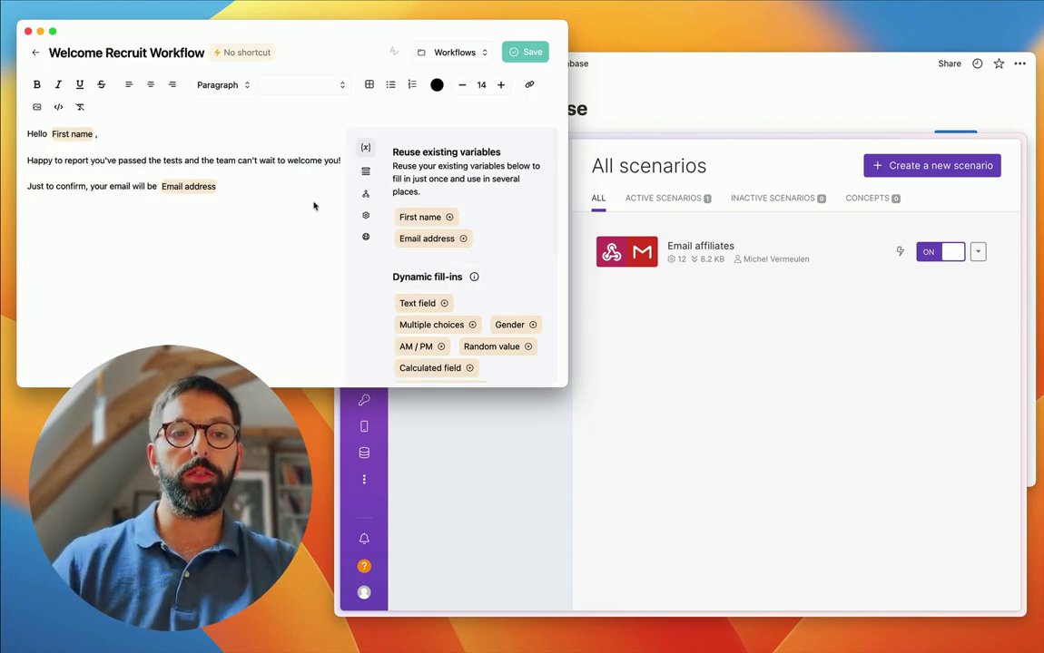
text(.)
key(Return)
text(Excited to)
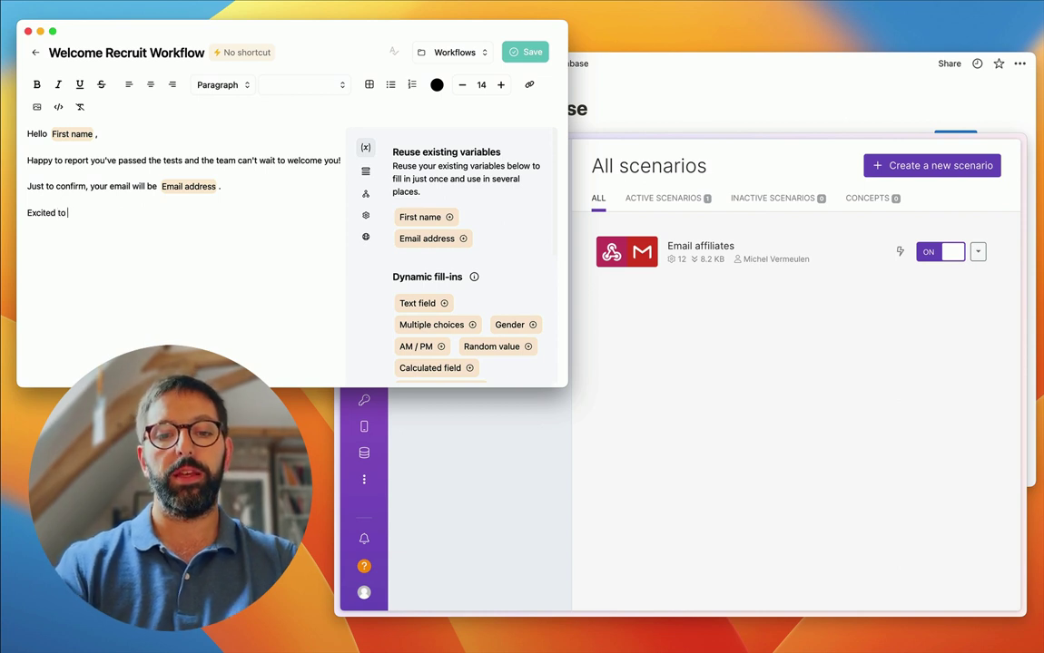
text( welcome you!)
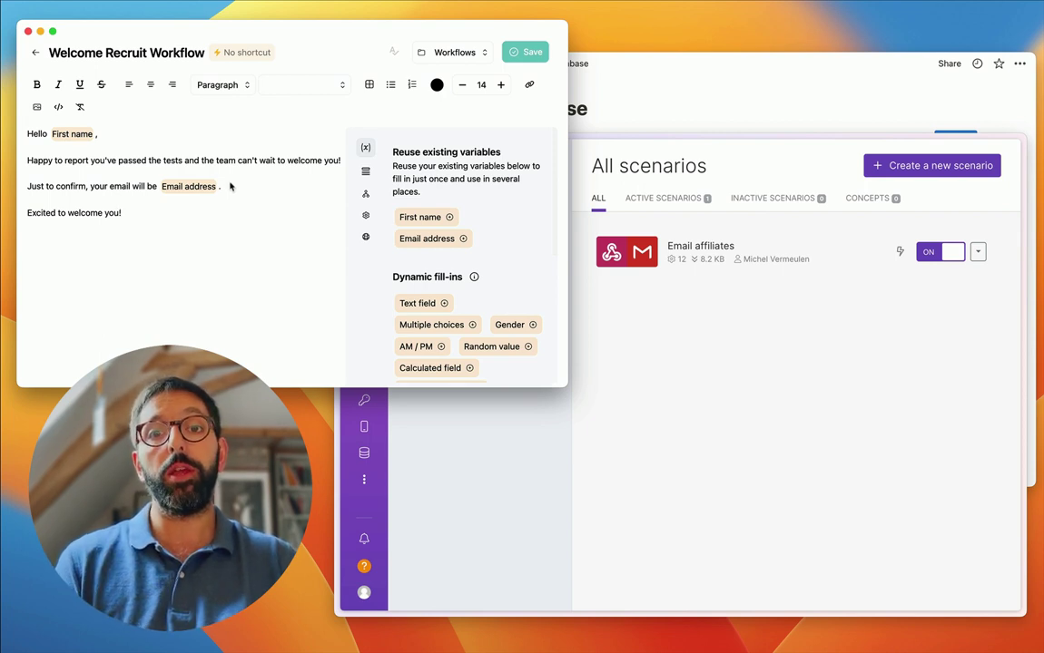
- Enable the template's webhook under Integrations and bring Make's scenarios window forward
click(366, 238)
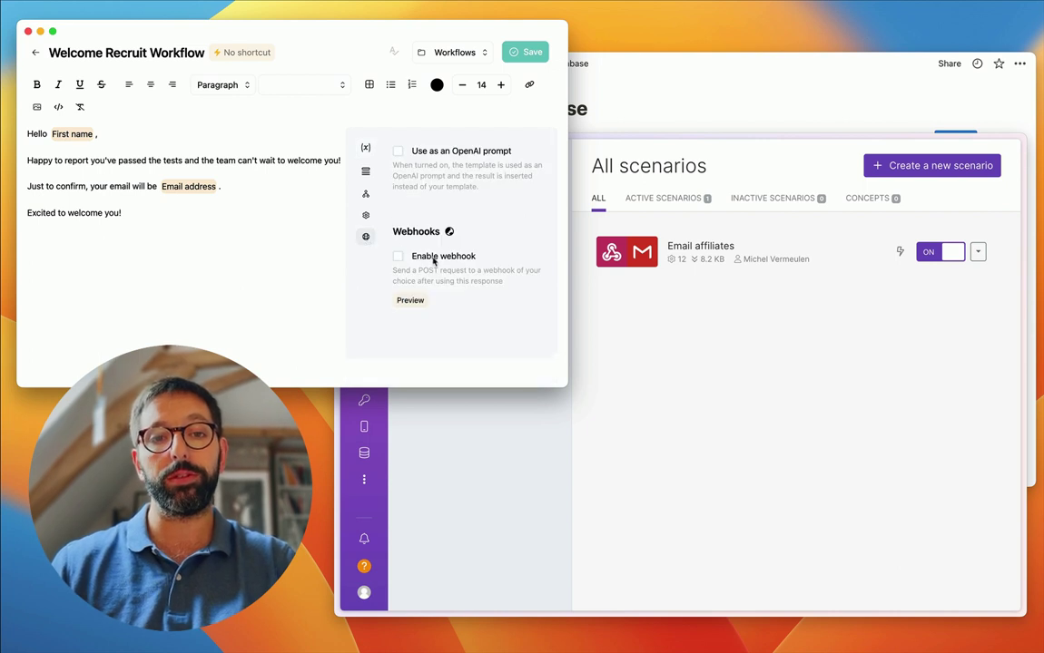
click(427, 259)
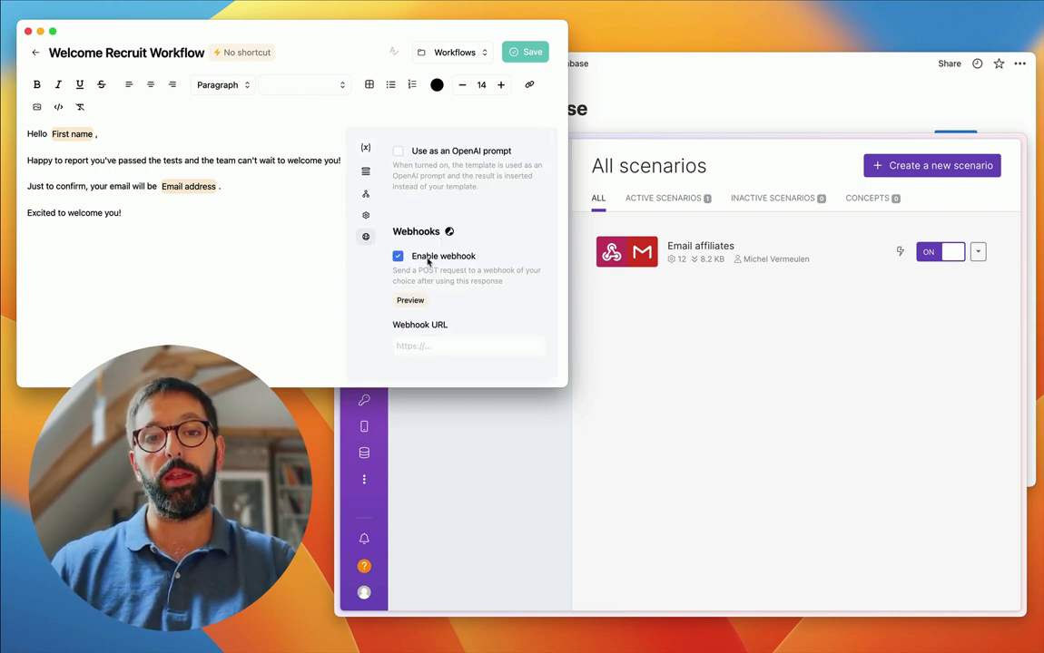
click(431, 348)
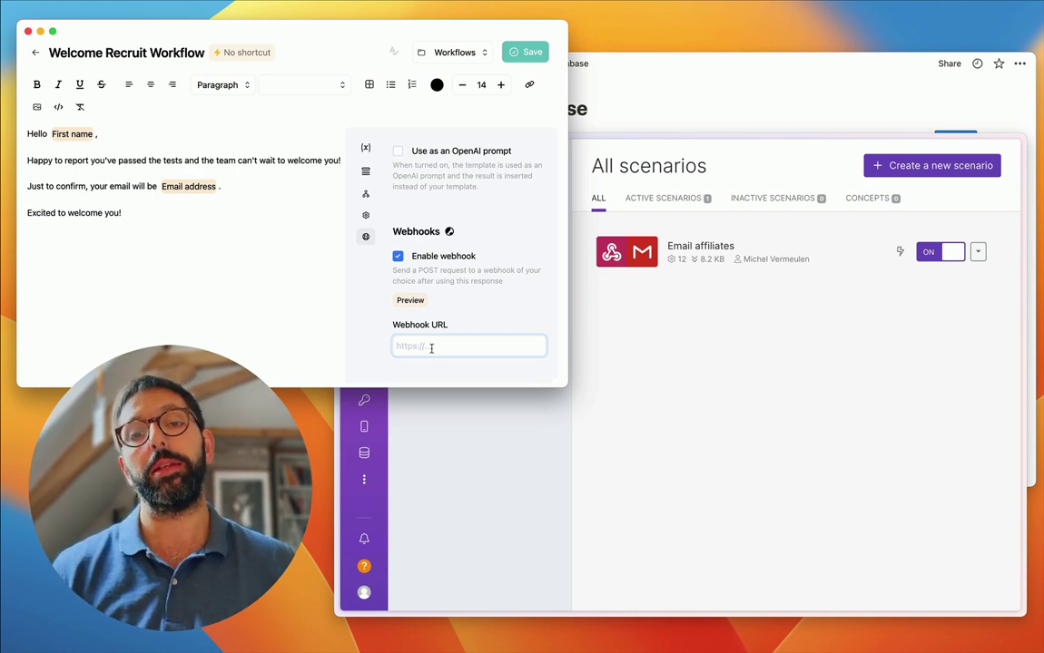
click(670, 395)
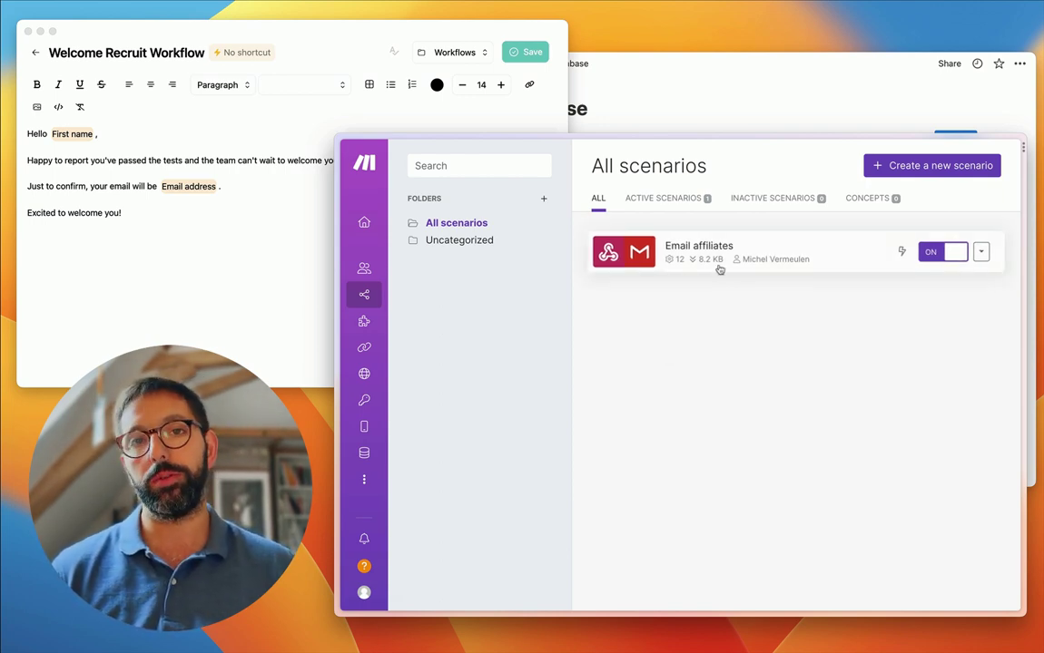
click(925, 173)
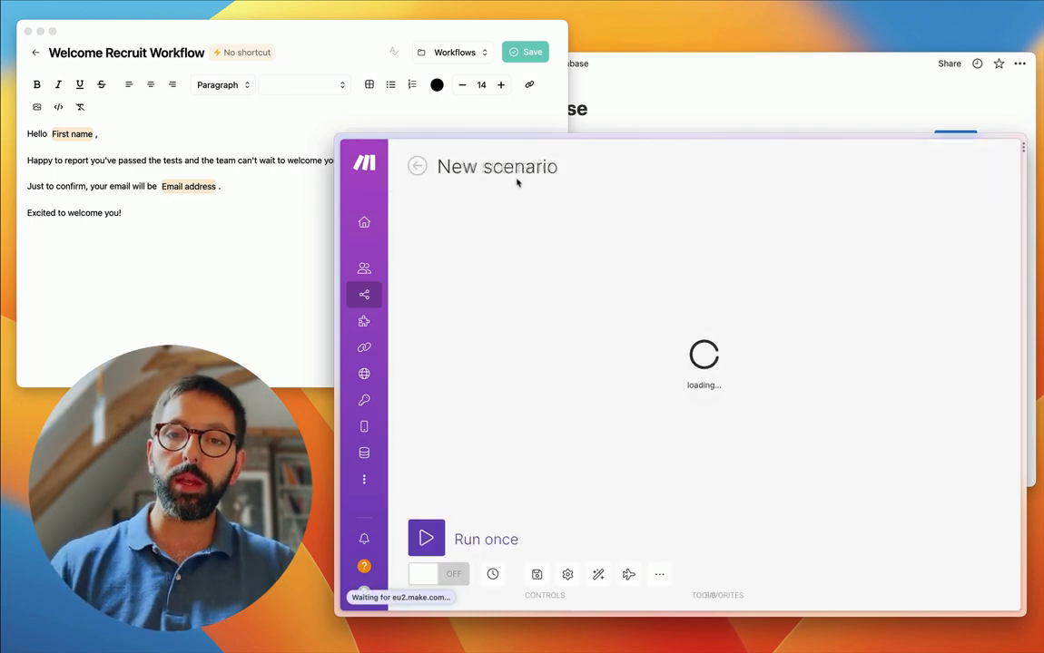
- Rename the new Make scenario to 'New candidate'
double_click(461, 166)
key(super+a)
text(Ne)
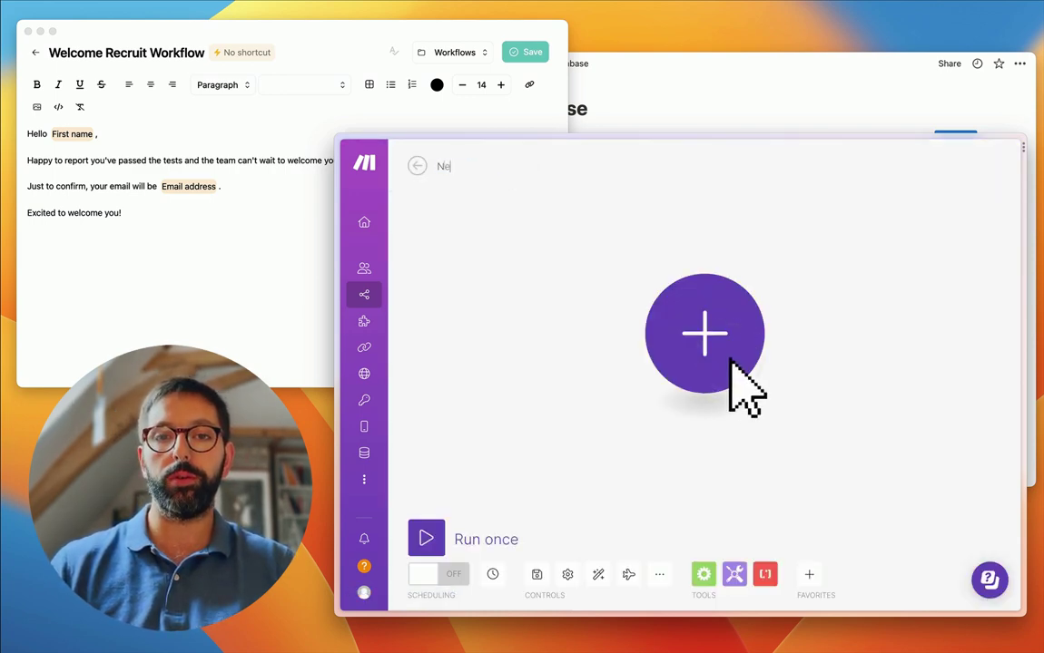
text(w candidate)
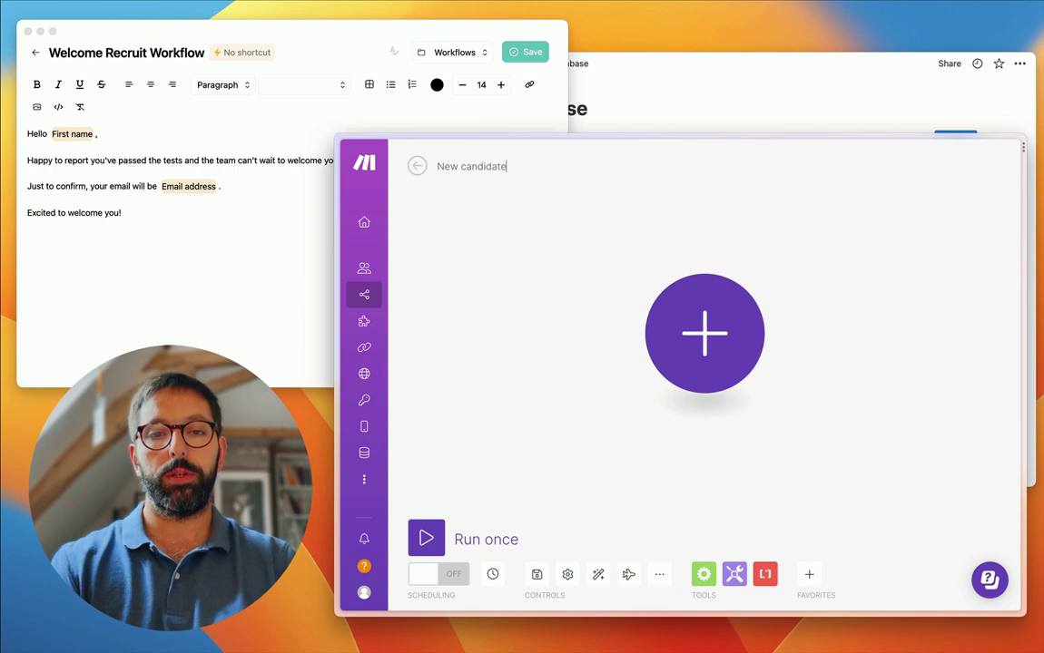
- Add a Webhooks Custom webhook trigger as the scenario's first module
click(704, 334)
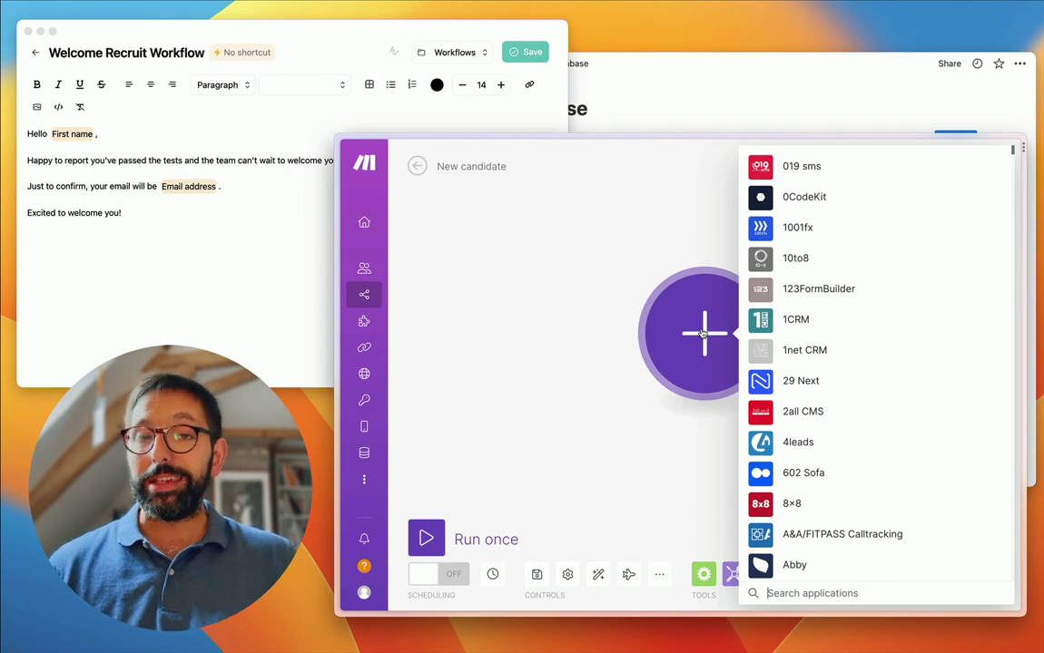
text(web)
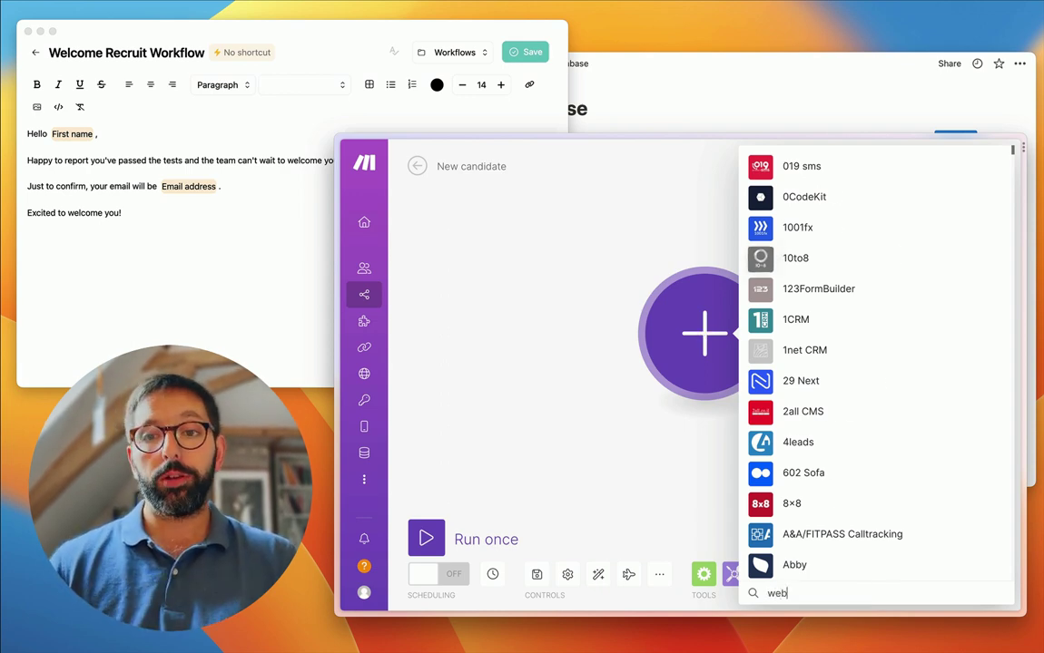
text(hook)
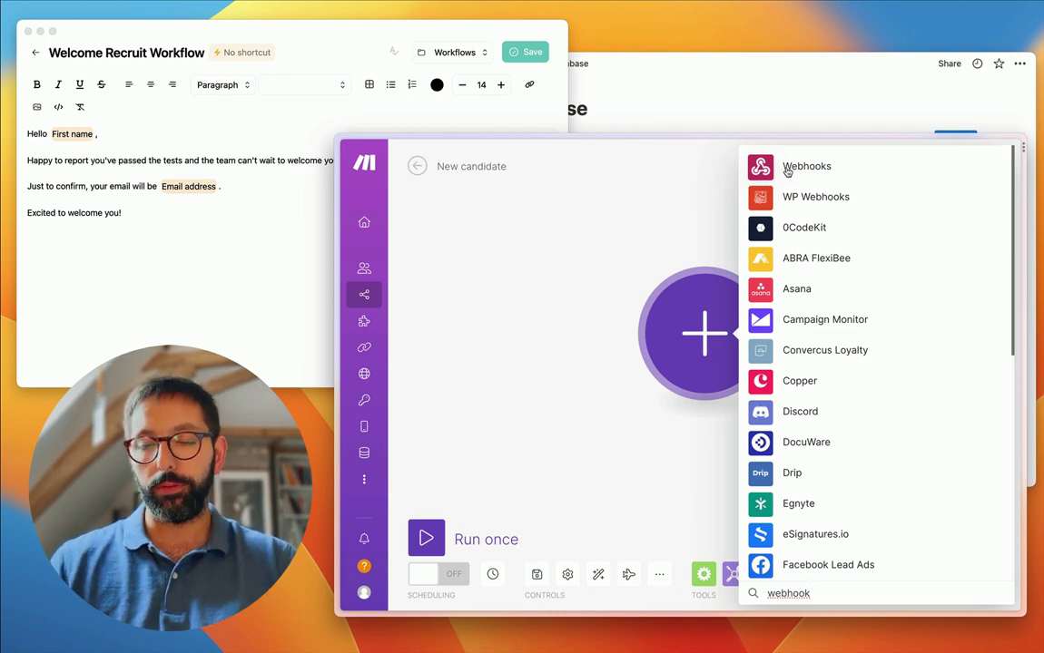
click(787, 170)
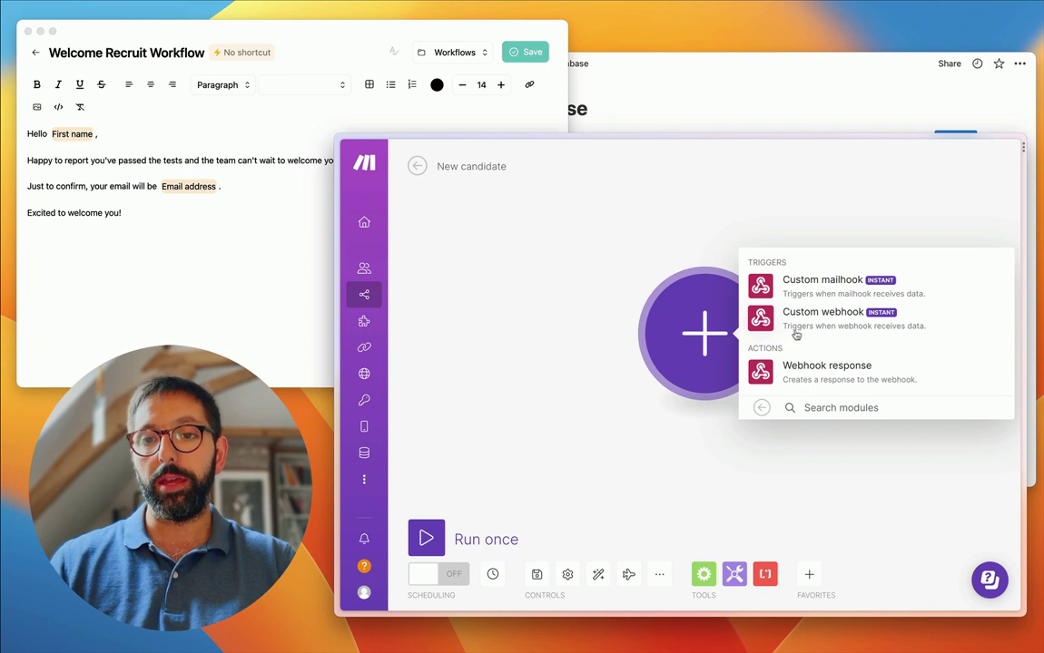
click(857, 329)
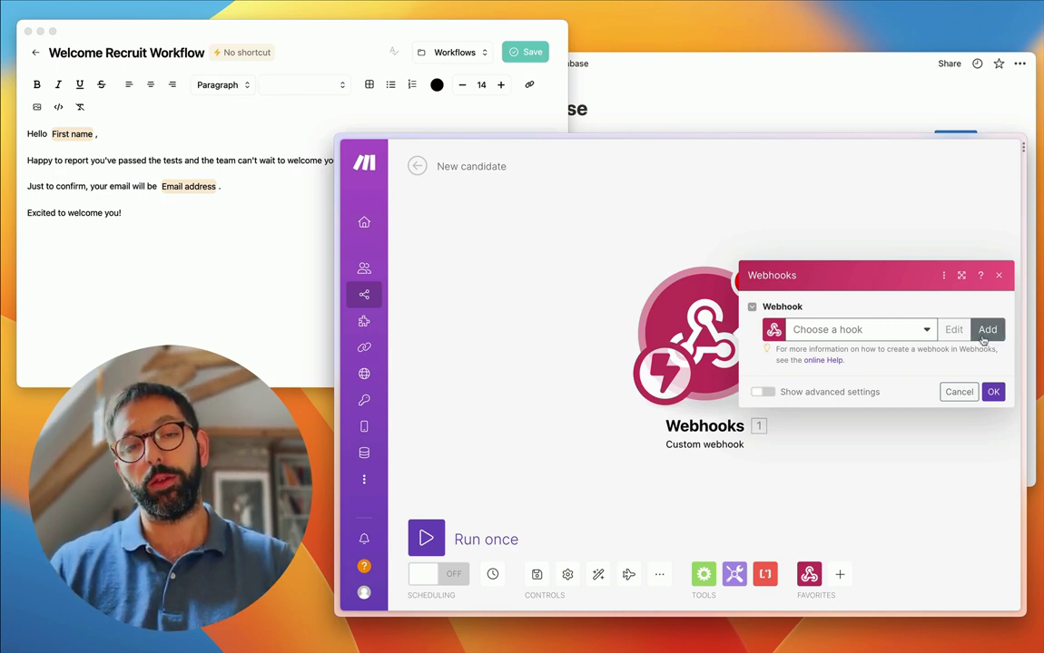
- Create a new webhook named new-candidate for the trigger
click(985, 334)
triple_click(803, 282)
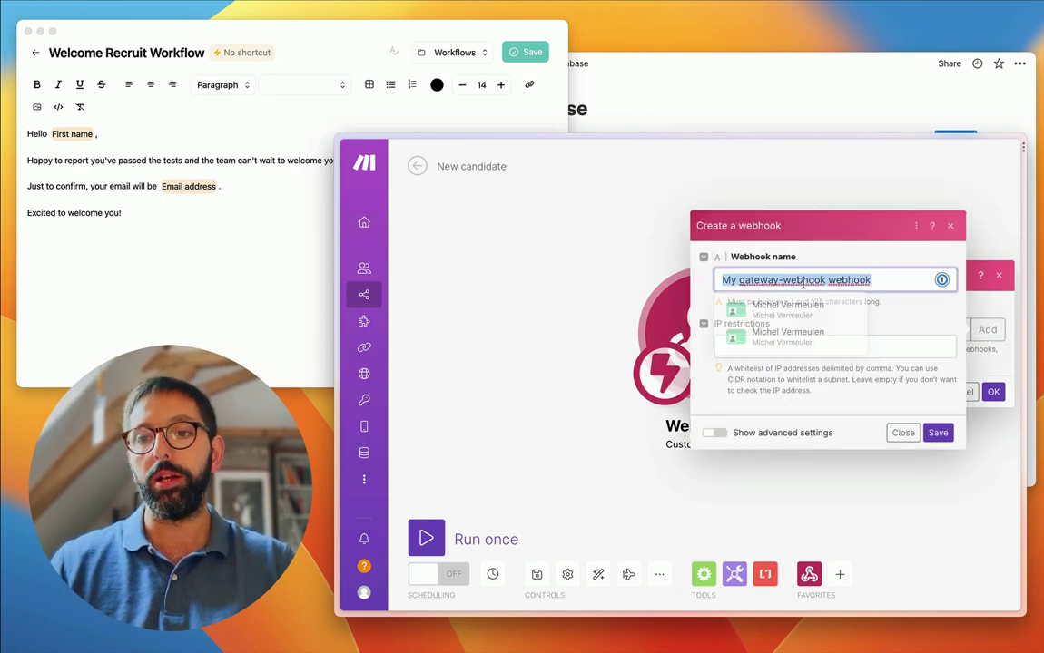
text(new-can)
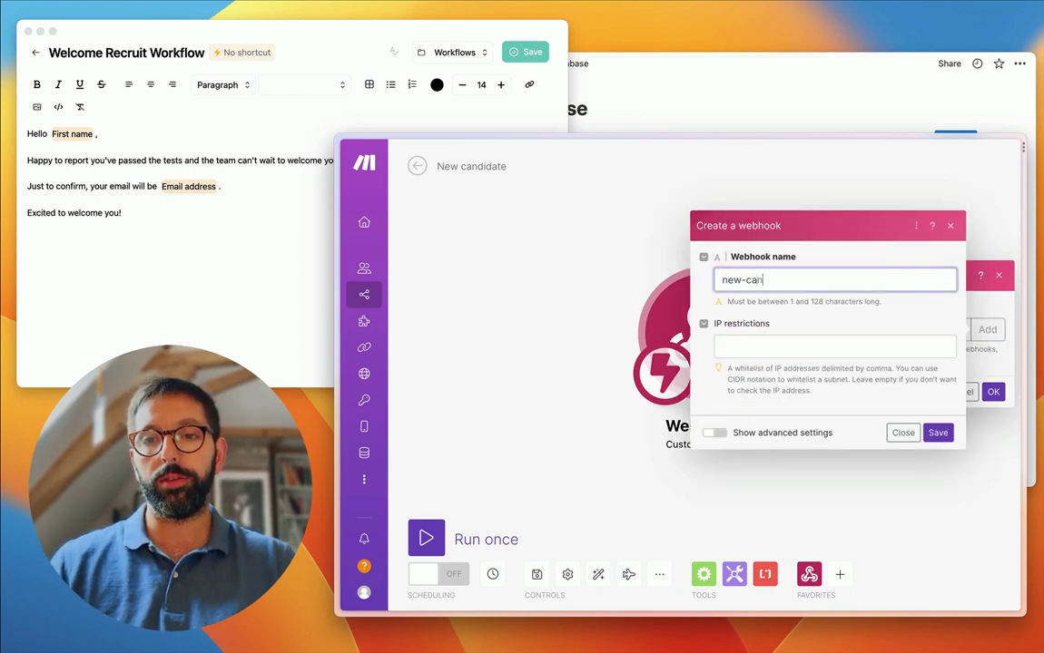
text(didate)
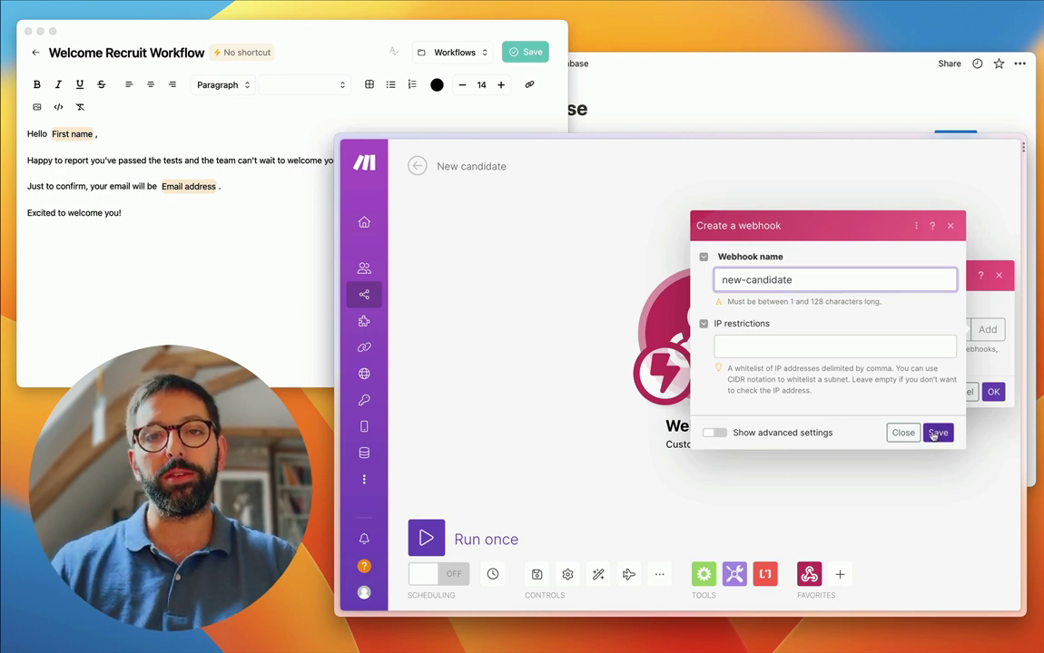
click(938, 432)
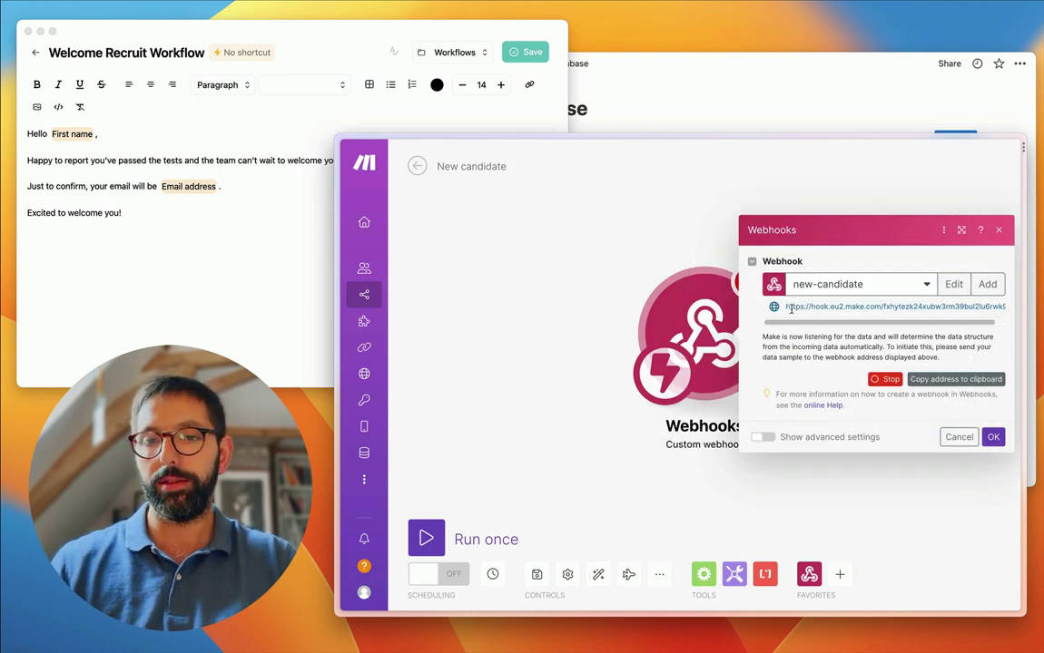
- Copy the new-candidate webhook's full address
drag(791, 310, 828, 310)
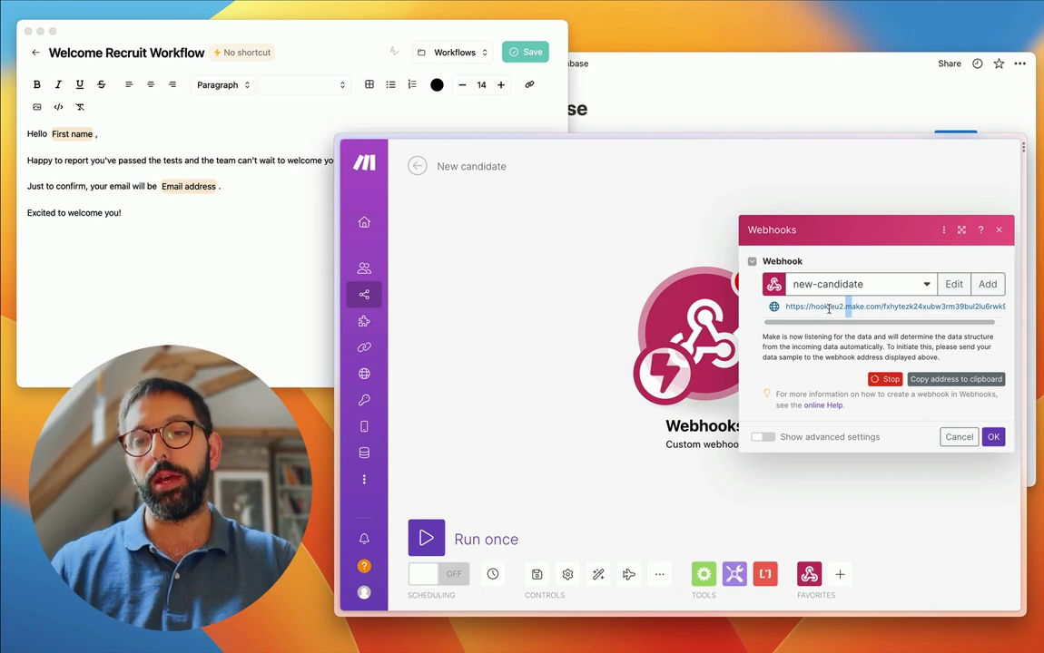
triple_click(798, 307)
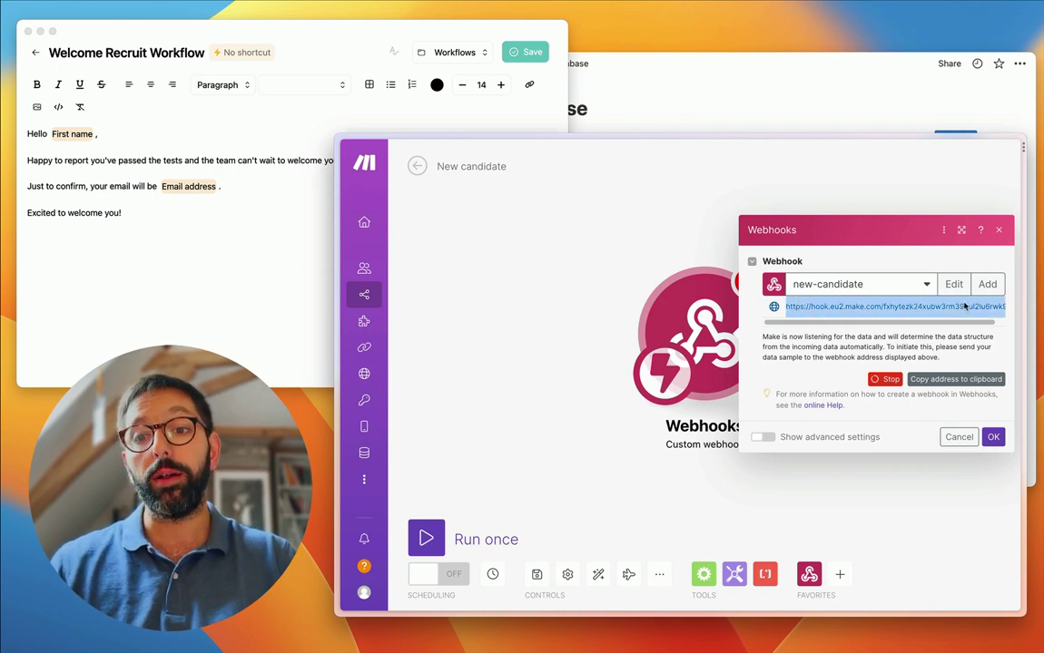
right_click(778, 303)
click(790, 361)
- Paste the Make webhook address into the template's Webhook URL and save the template
click(154, 194)
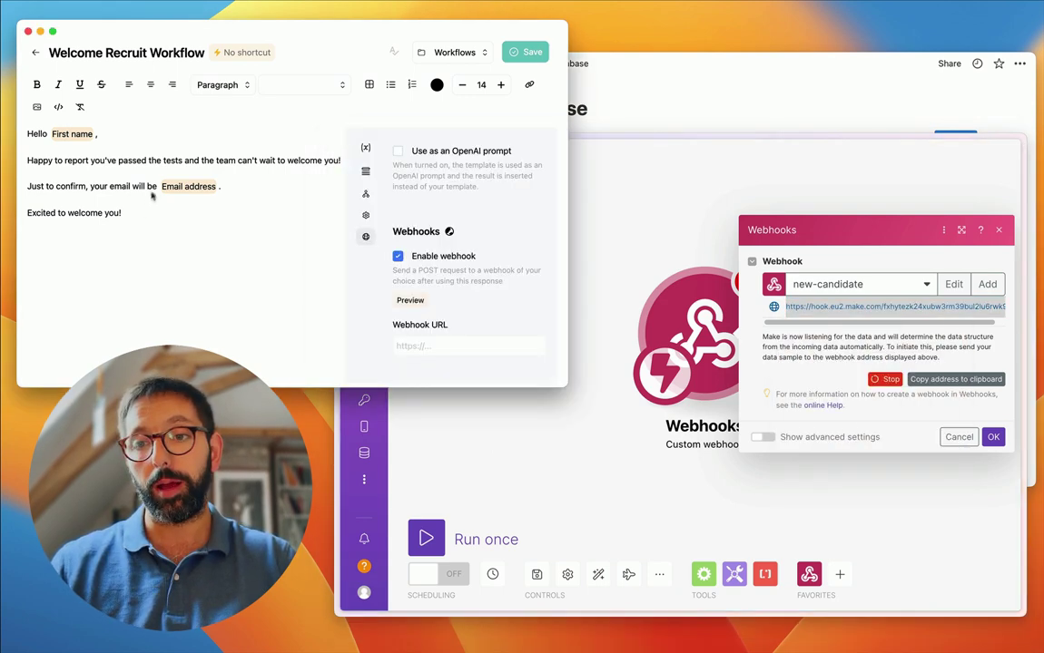
click(428, 345)
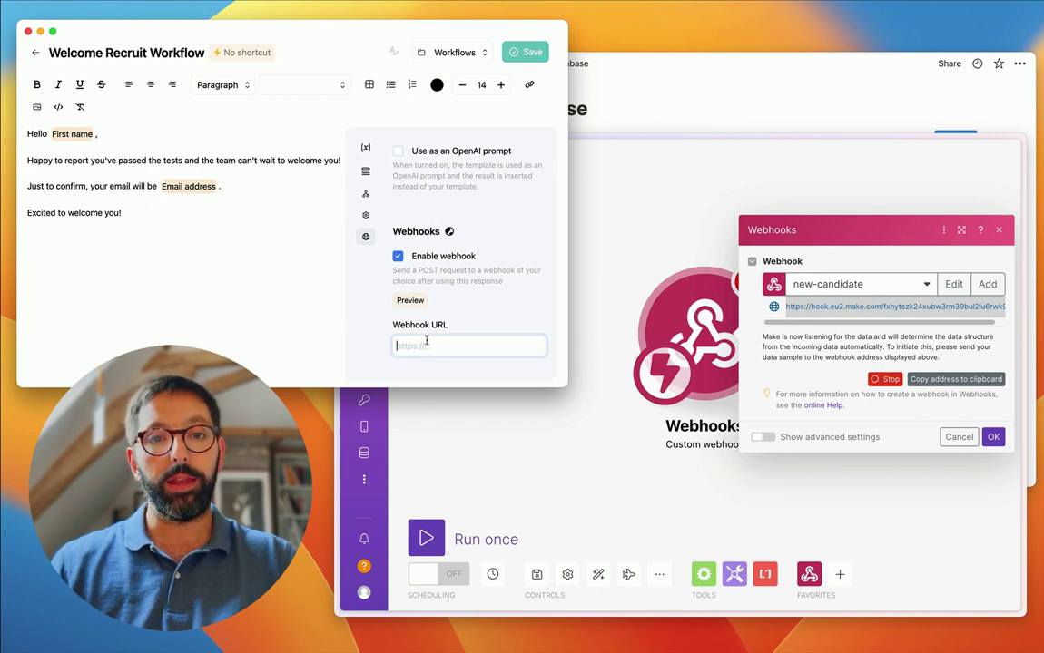
key(super+v)
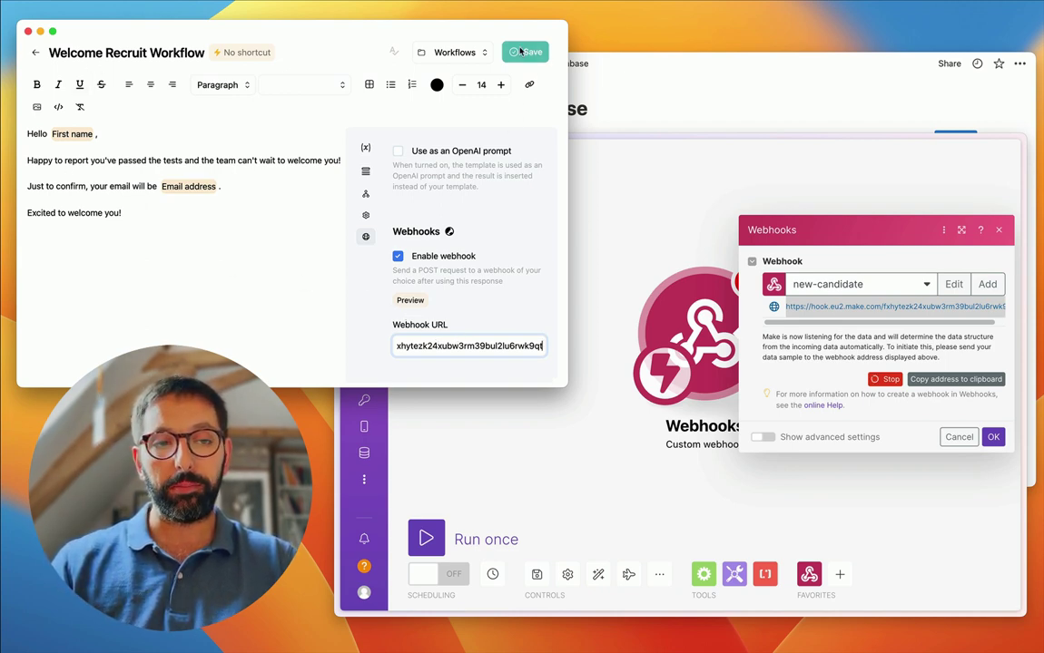
click(522, 52)
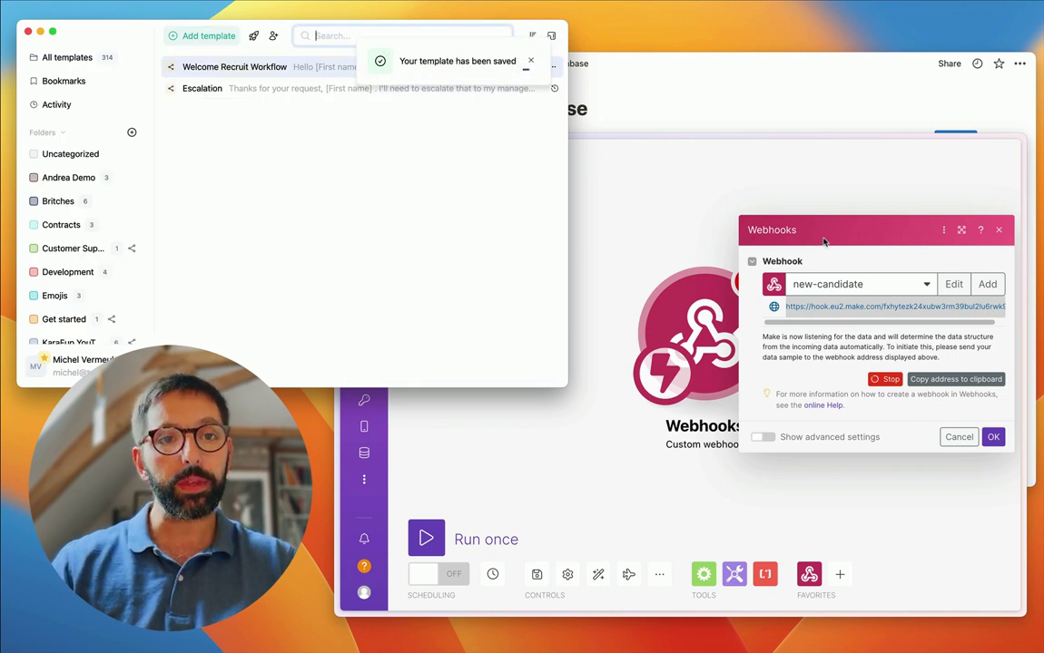
click(742, 222)
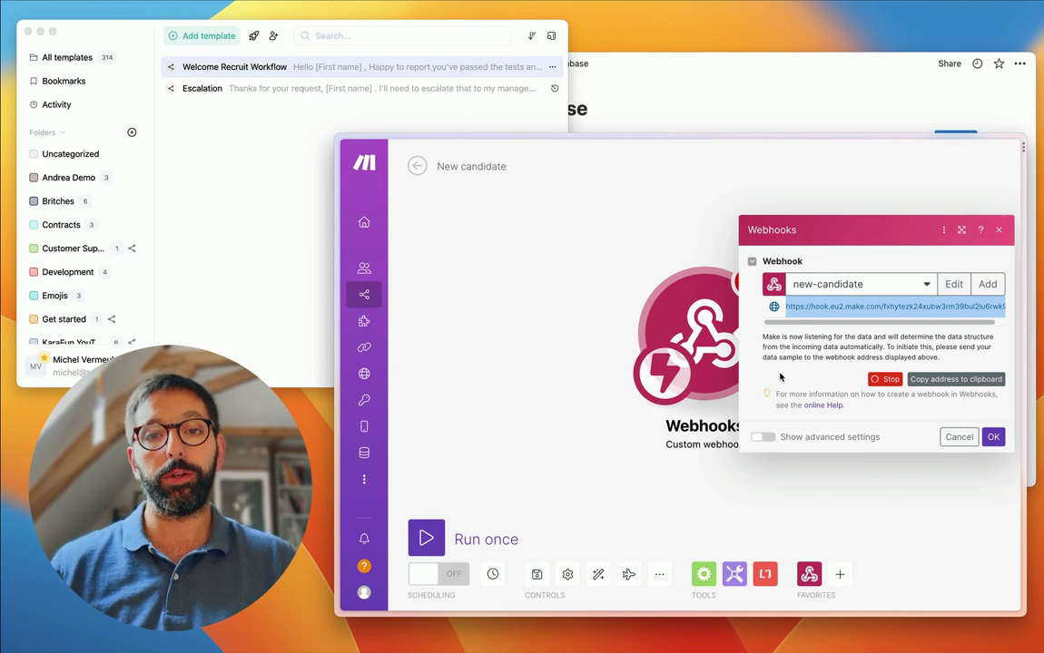
- Launch the Welcome Recruit Workflow template from quick search using 'recruit'
mouse_move(338, 345)
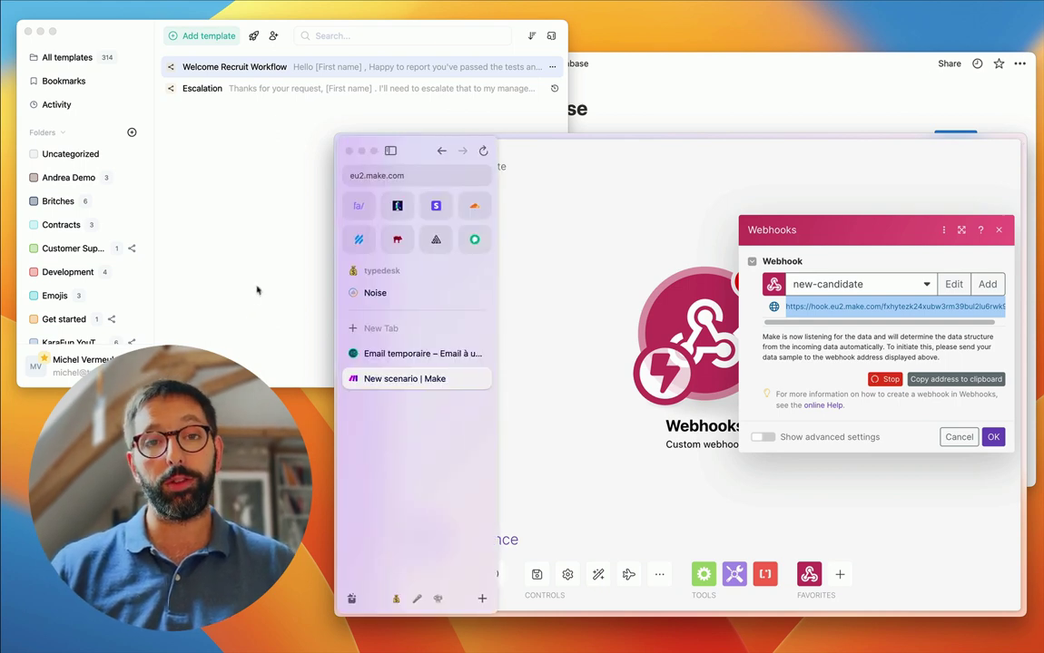
click(257, 291)
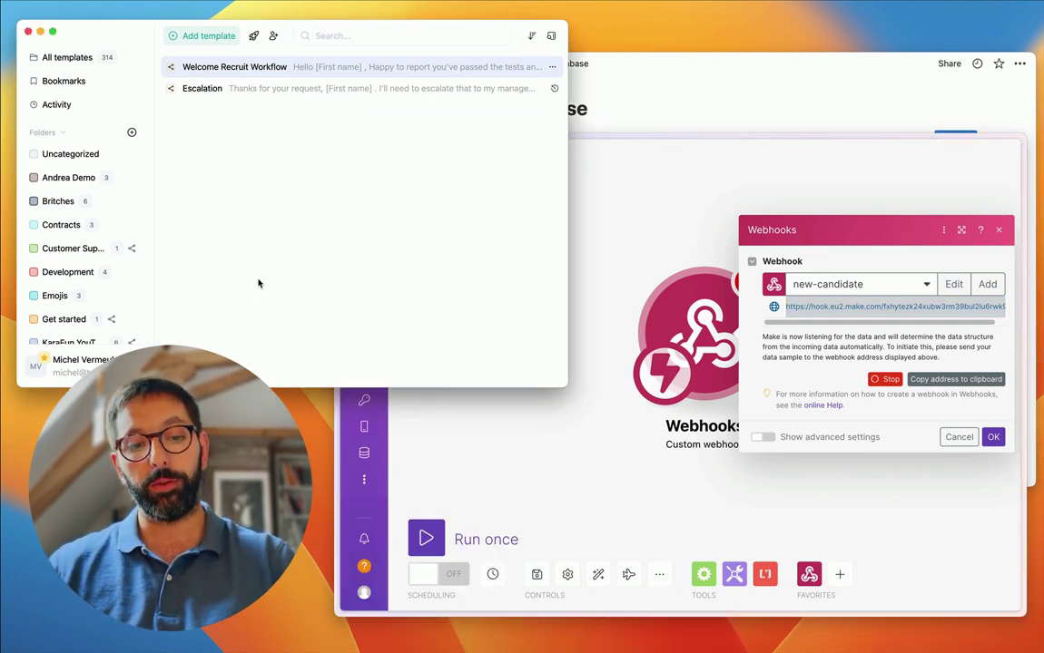
key(ctrl+space)
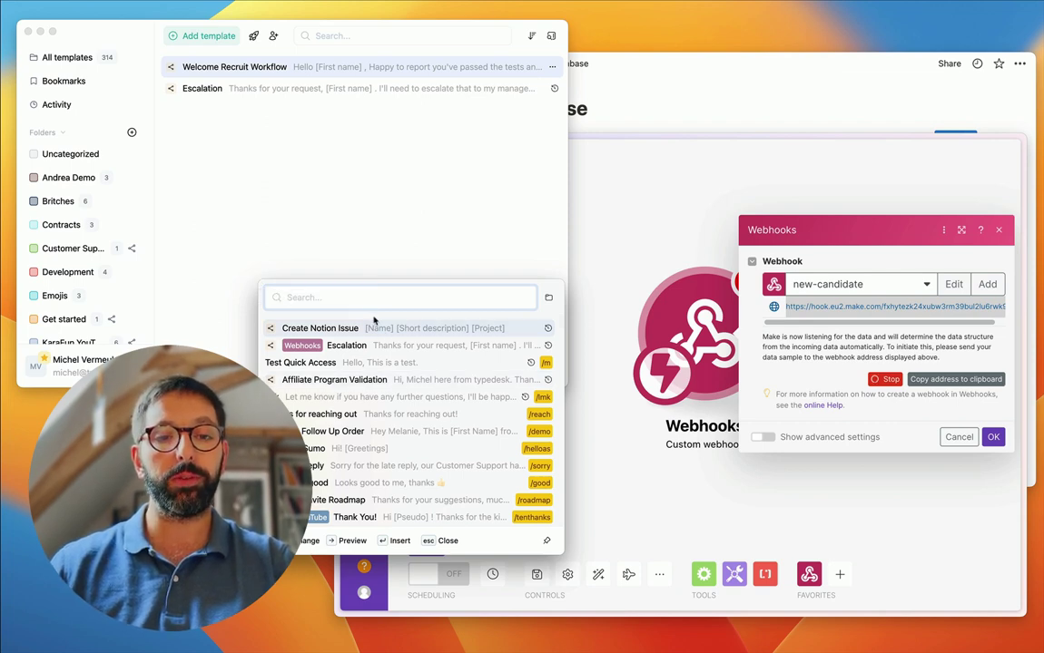
text(recruit)
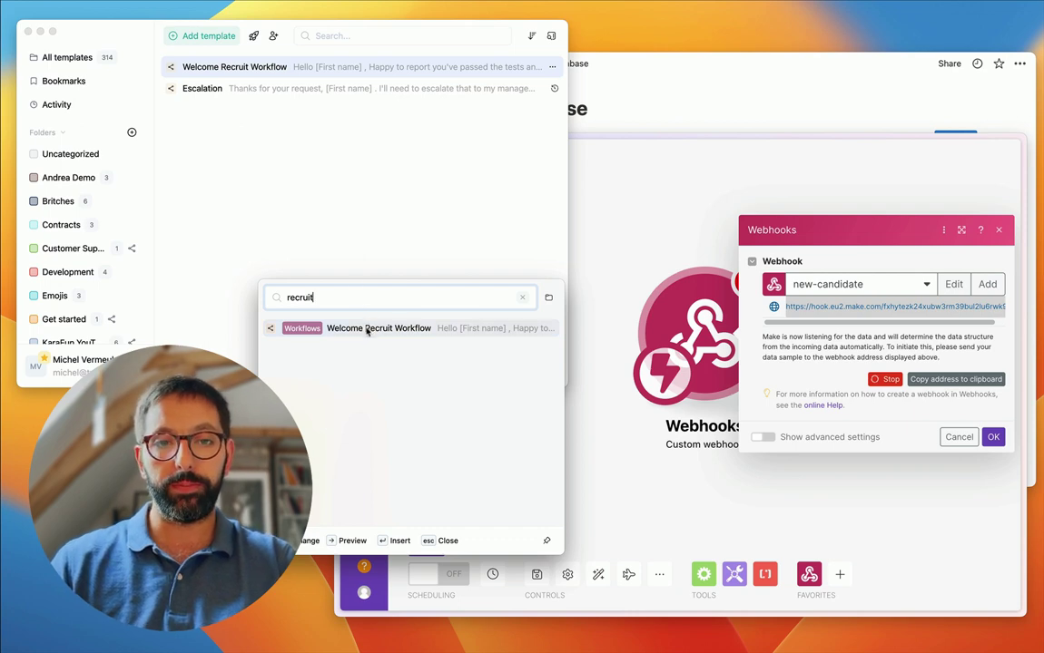
click(367, 330)
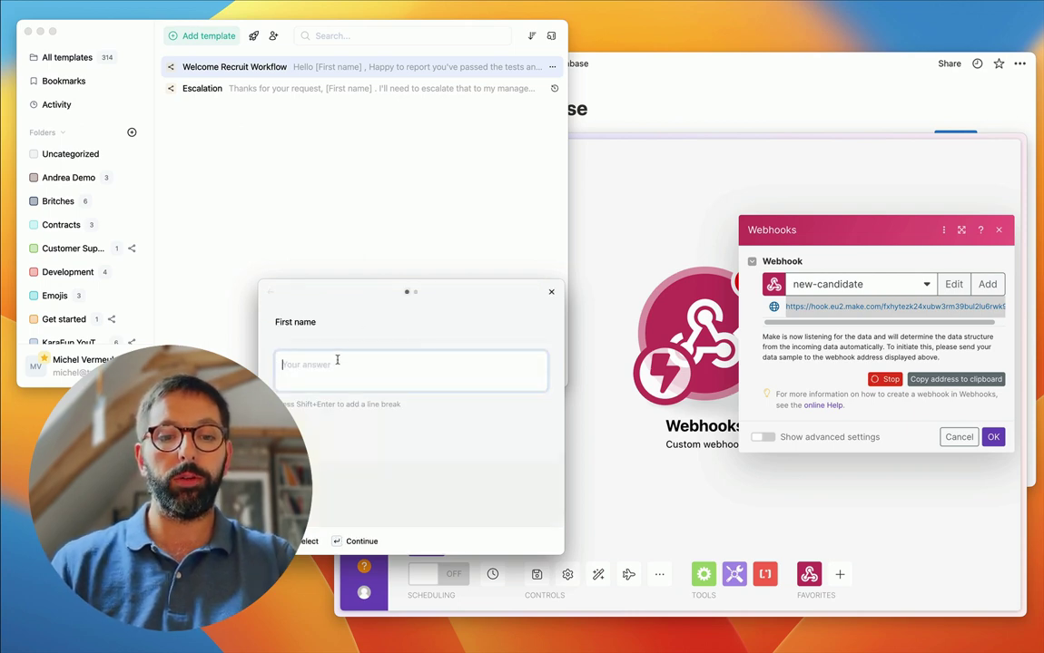
- Answer the First name and Email address prompts with sample values to send the data
text(Anna)
key(Return)
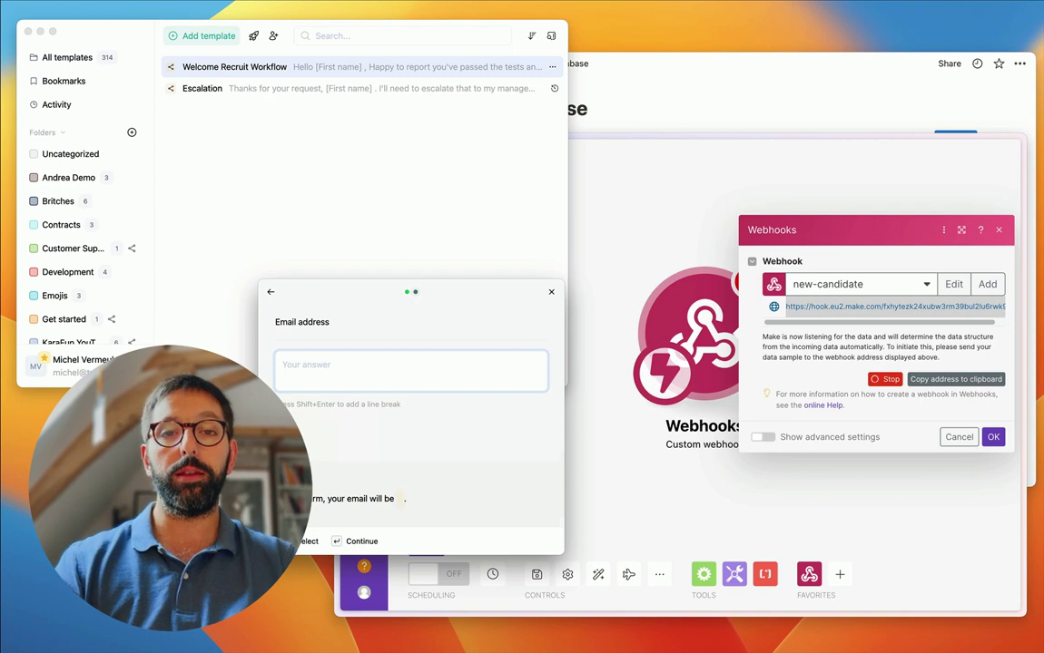
key(Return)
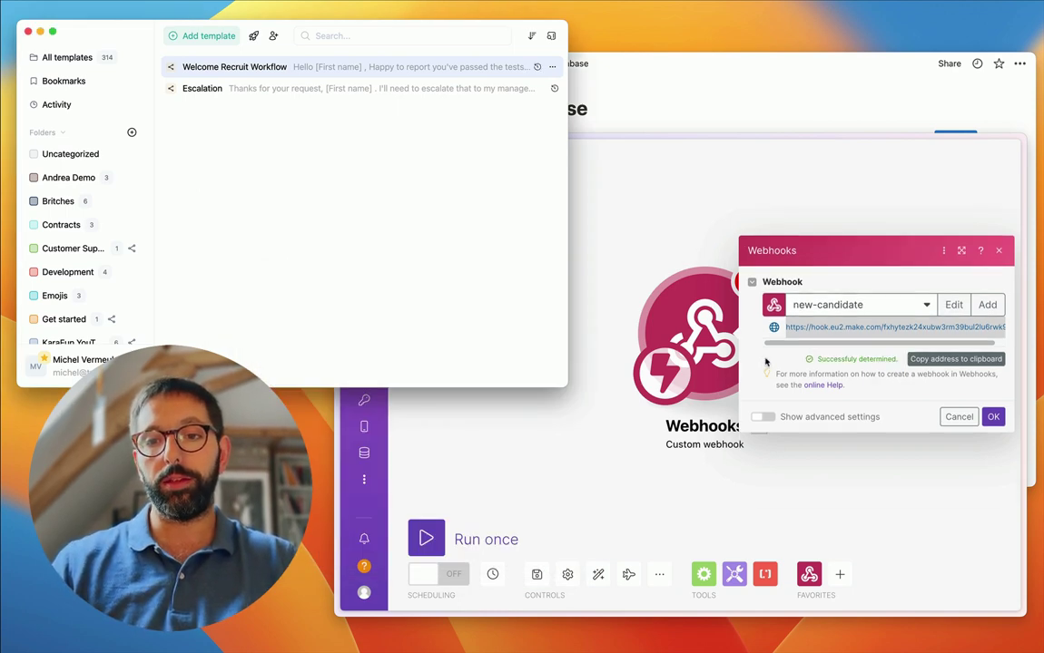
click(690, 329)
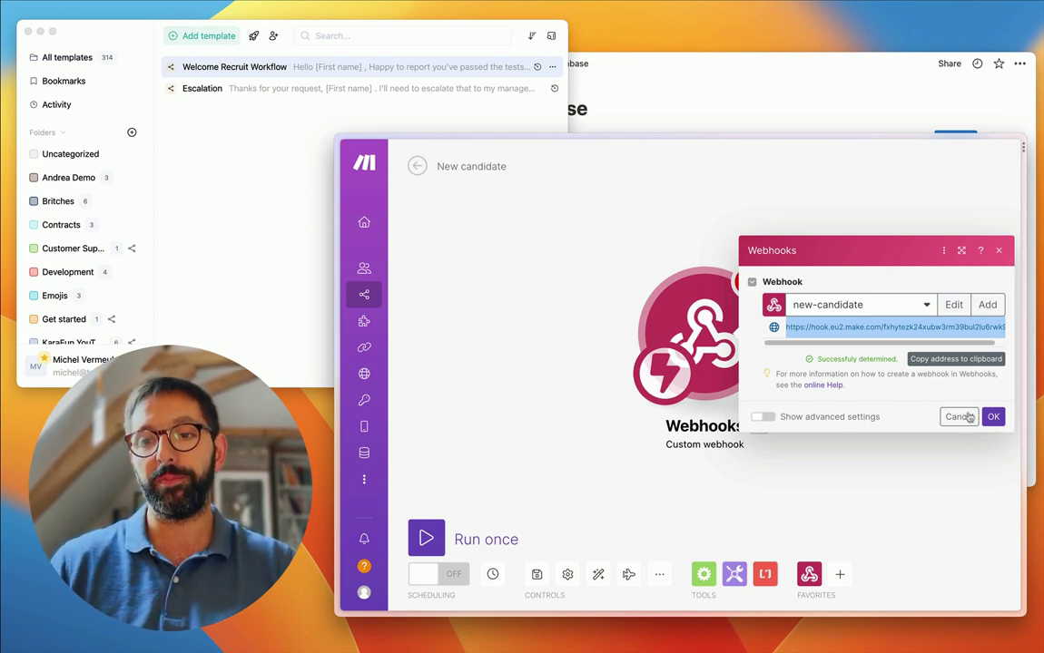
- Close the webhook settings and add an Email module with Send an Email after the trigger
click(993, 417)
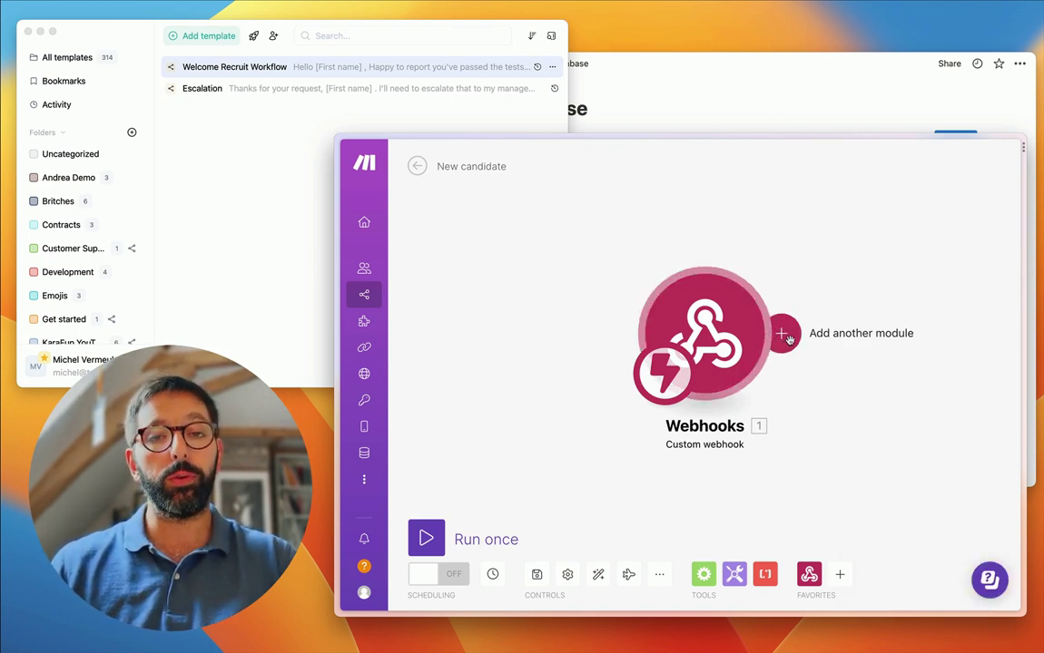
click(786, 336)
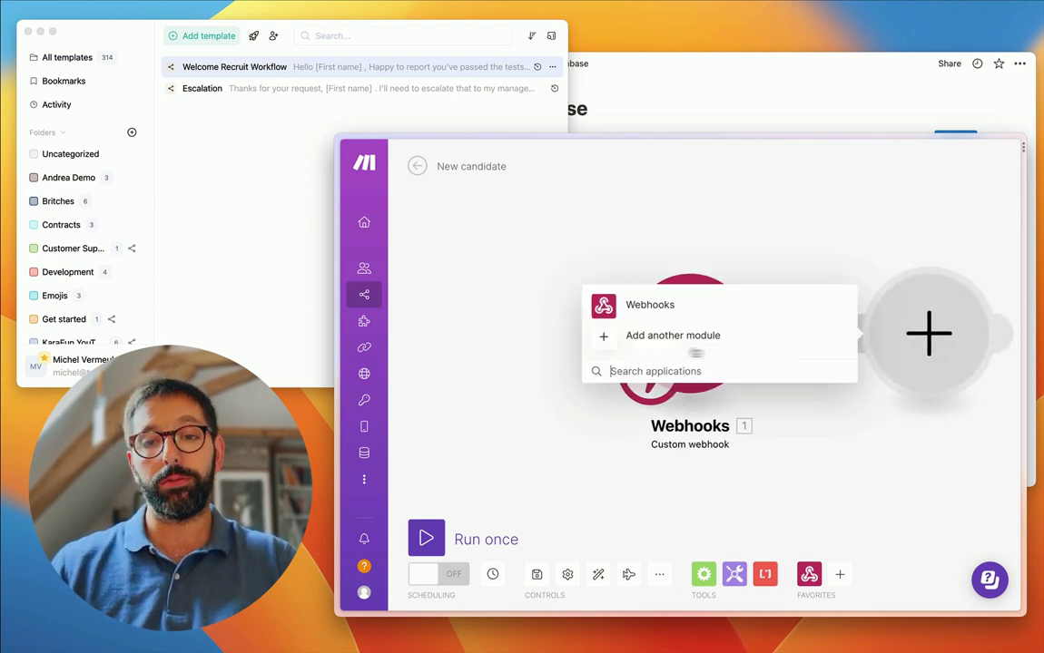
click(661, 336)
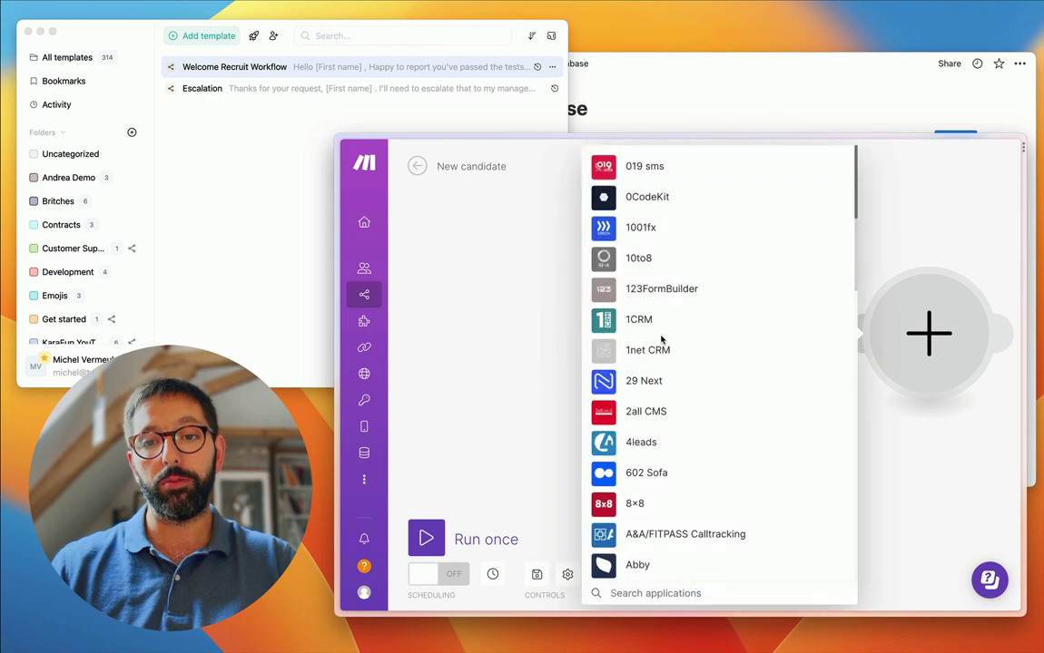
text(email)
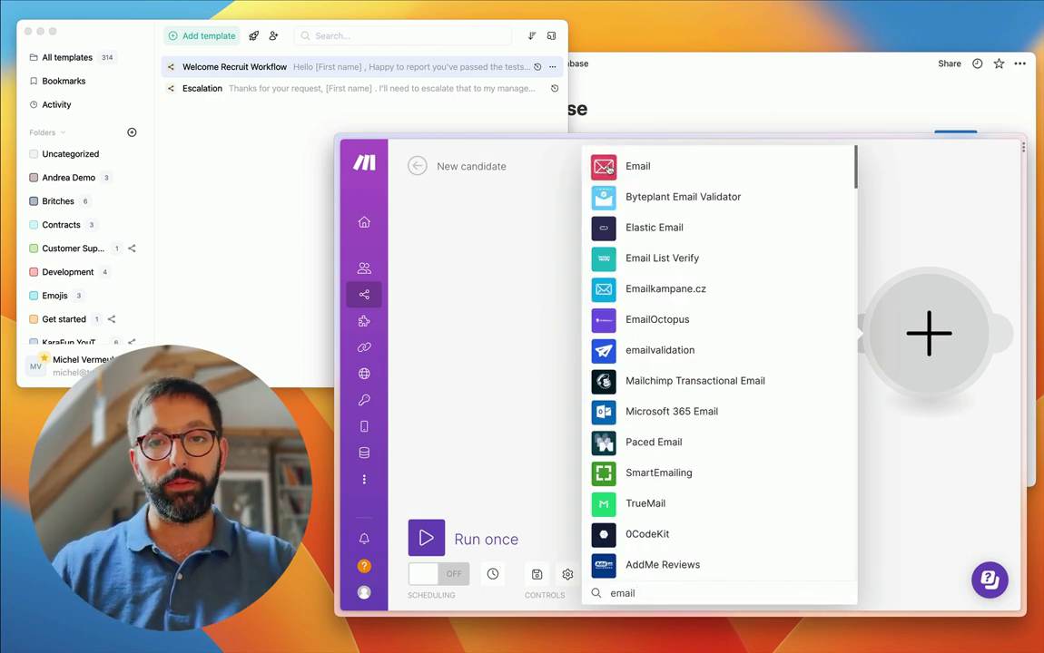
click(609, 169)
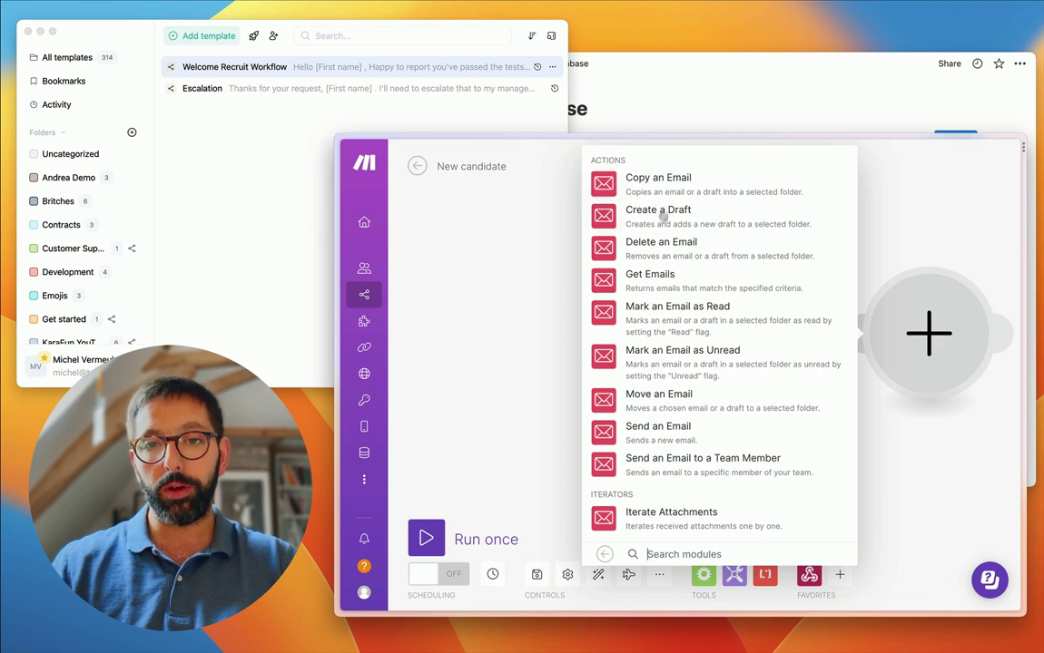
click(659, 433)
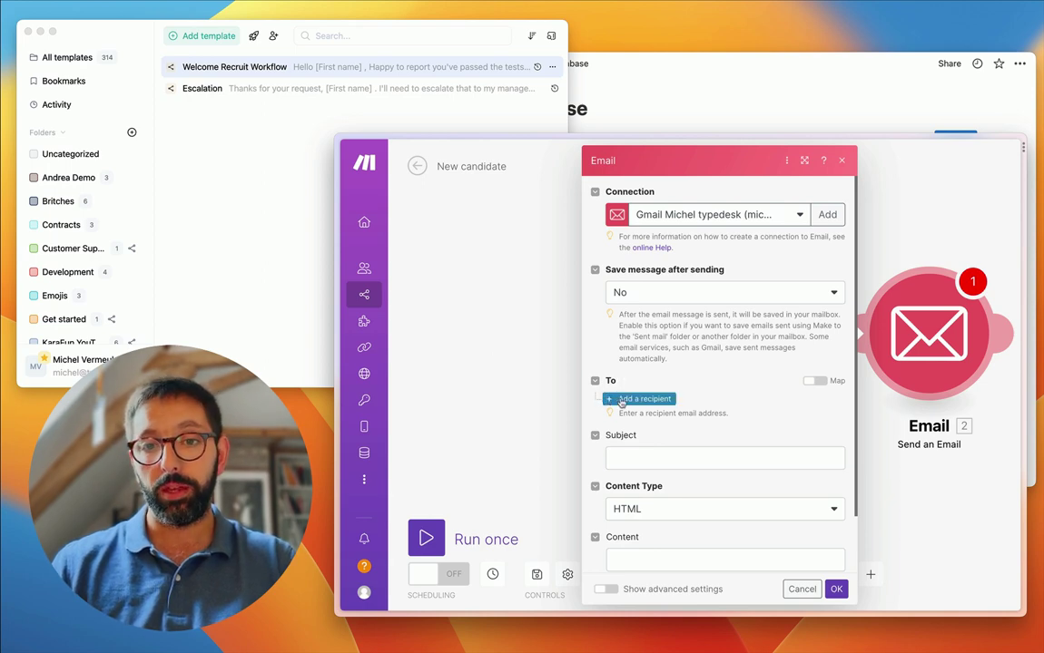
- Add the TempMail temporary address as the email's first recipient
click(632, 399)
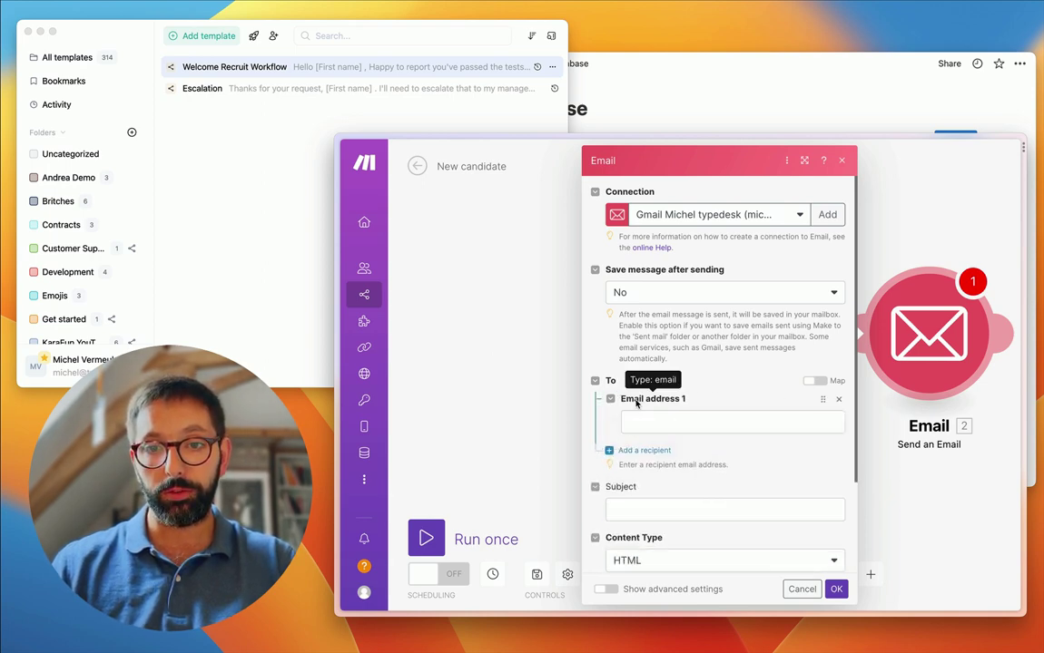
mouse_move(350, 284)
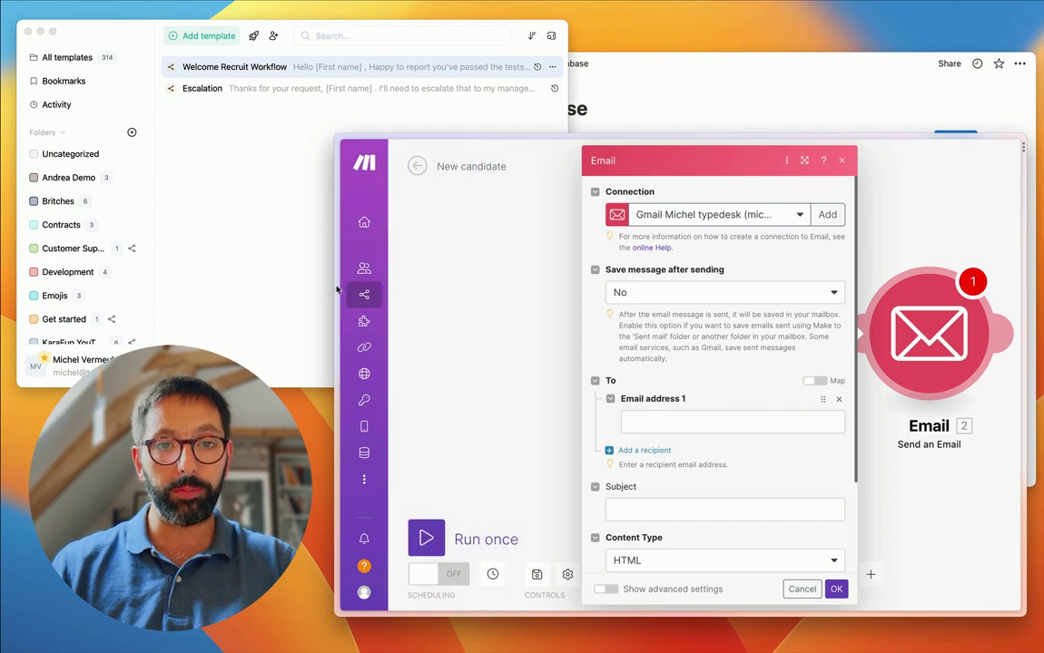
click(381, 354)
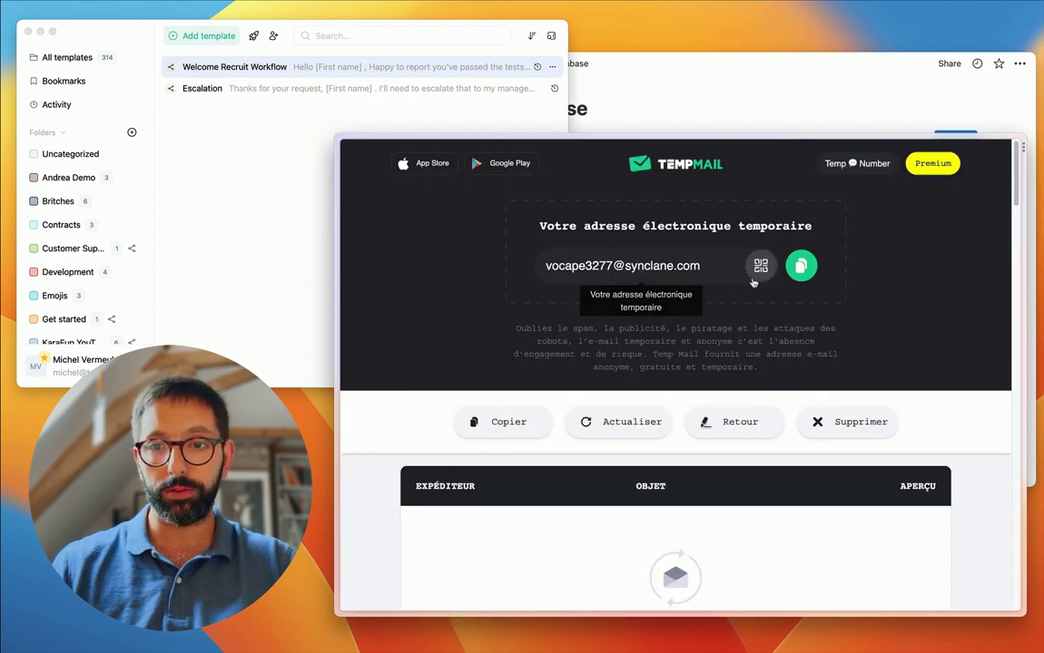
click(800, 265)
mouse_move(338, 313)
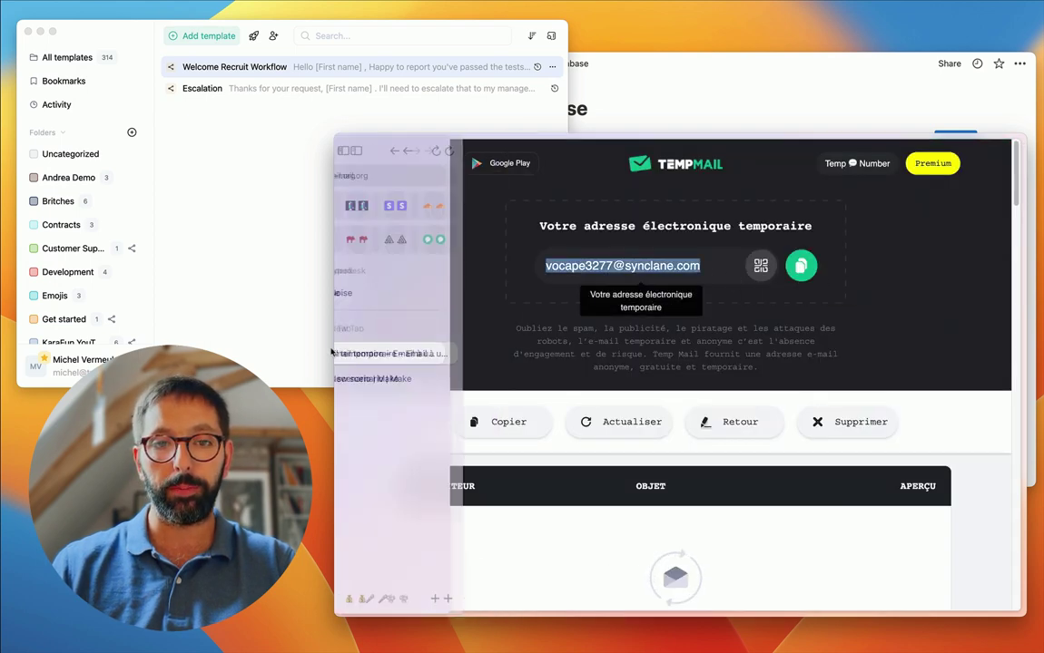
click(400, 378)
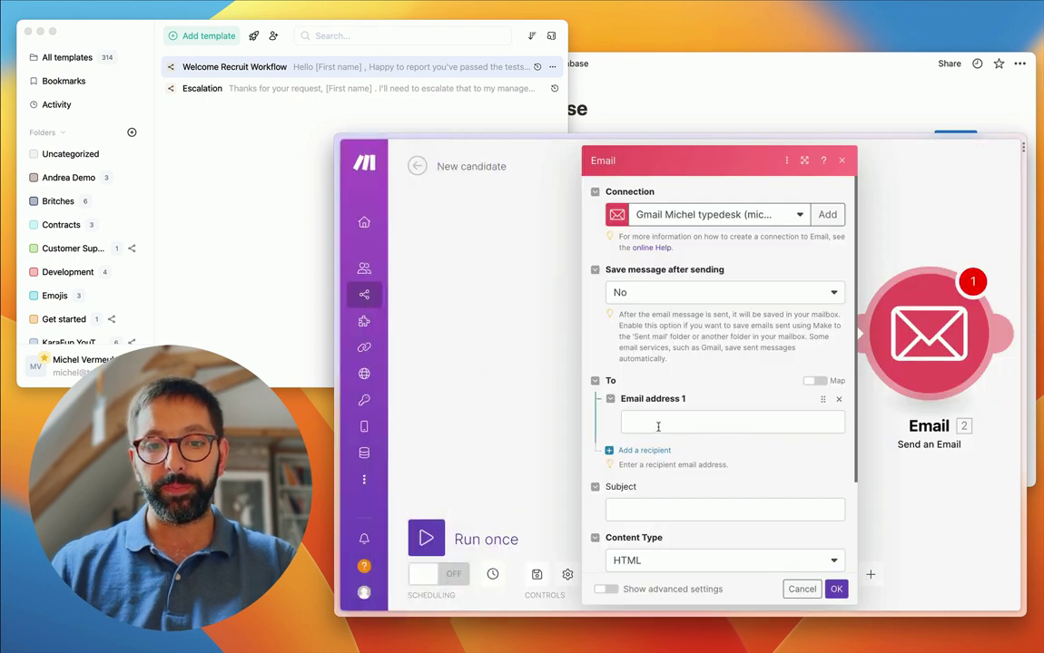
click(663, 423)
key(super+v)
- Start the email subject with 'New Hire:'
click(672, 360)
scroll(718, 419, down, 3)
click(652, 393)
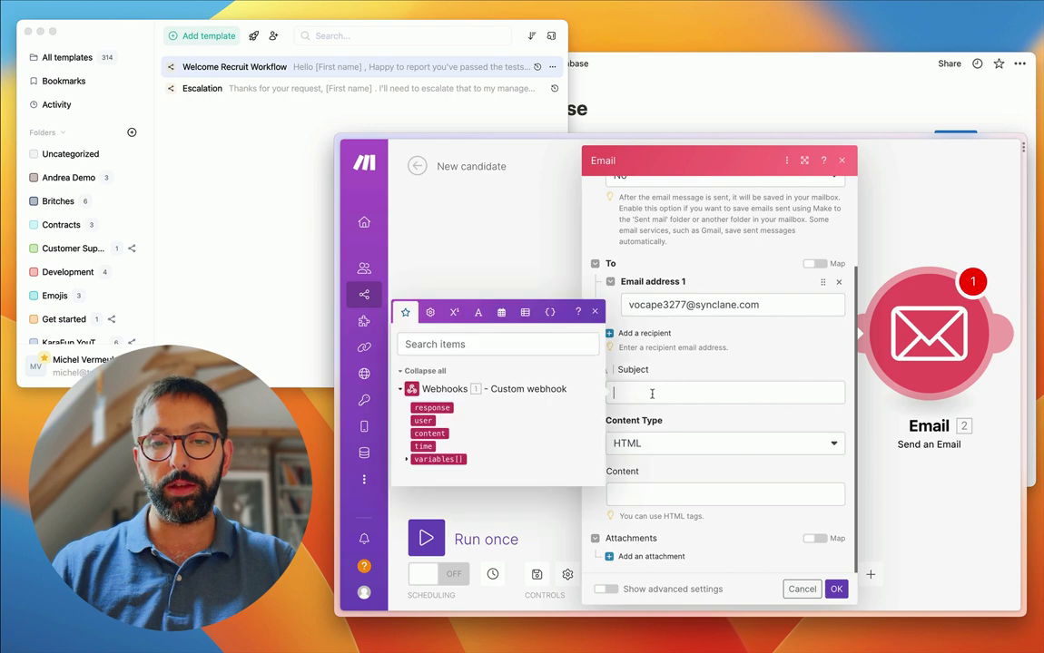
text(New Hire:)
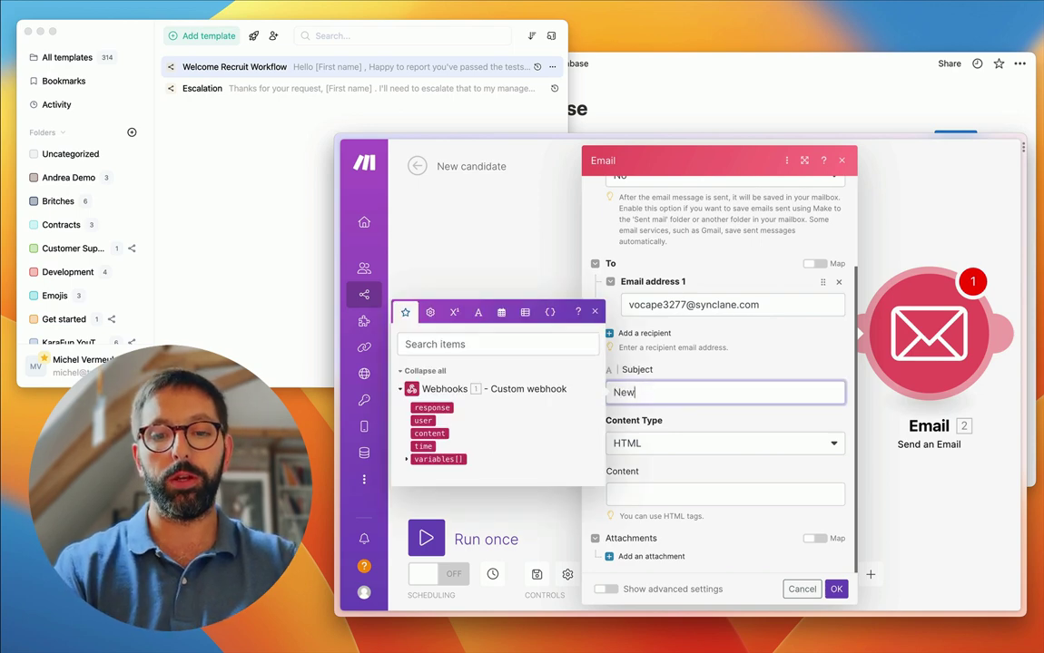
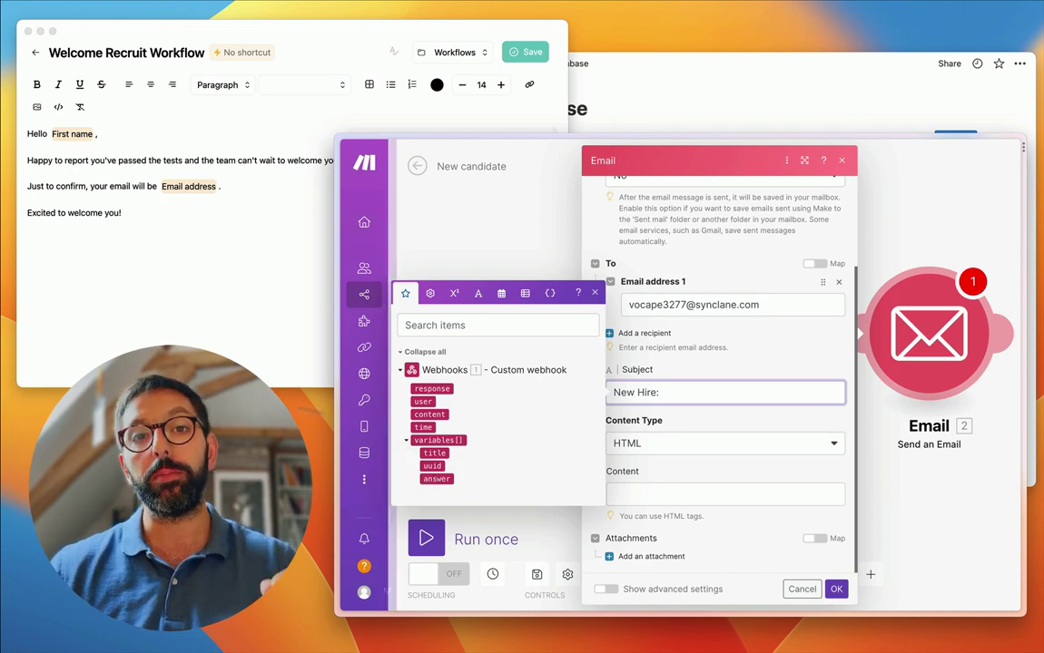
- Insert a first() function wrapping map() into the email subject after 'New Hire:'
click(57, 136)
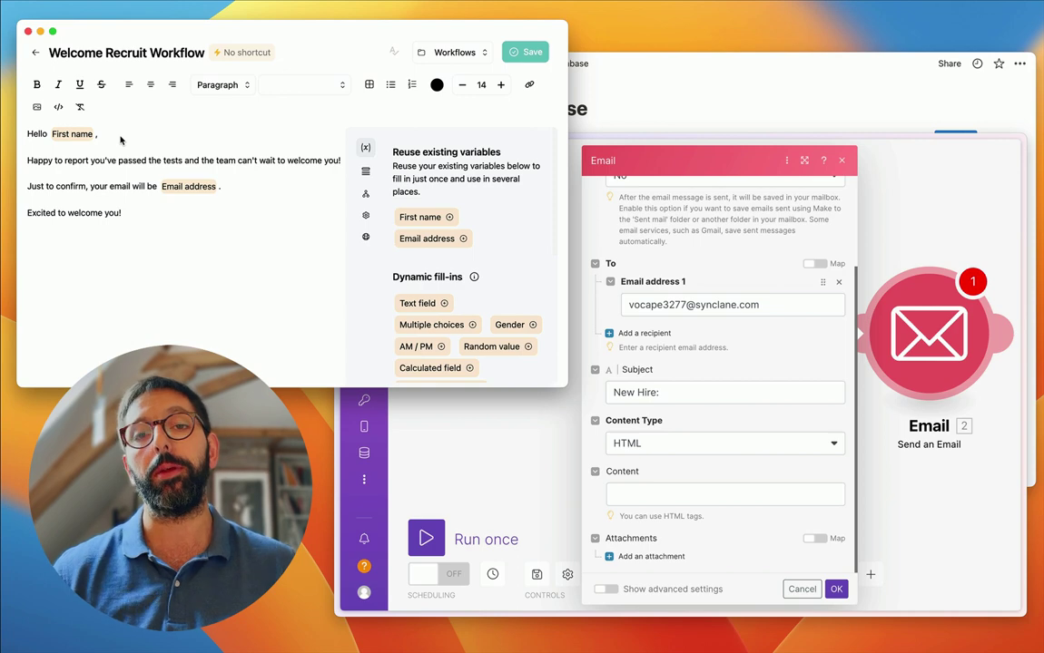
click(690, 394)
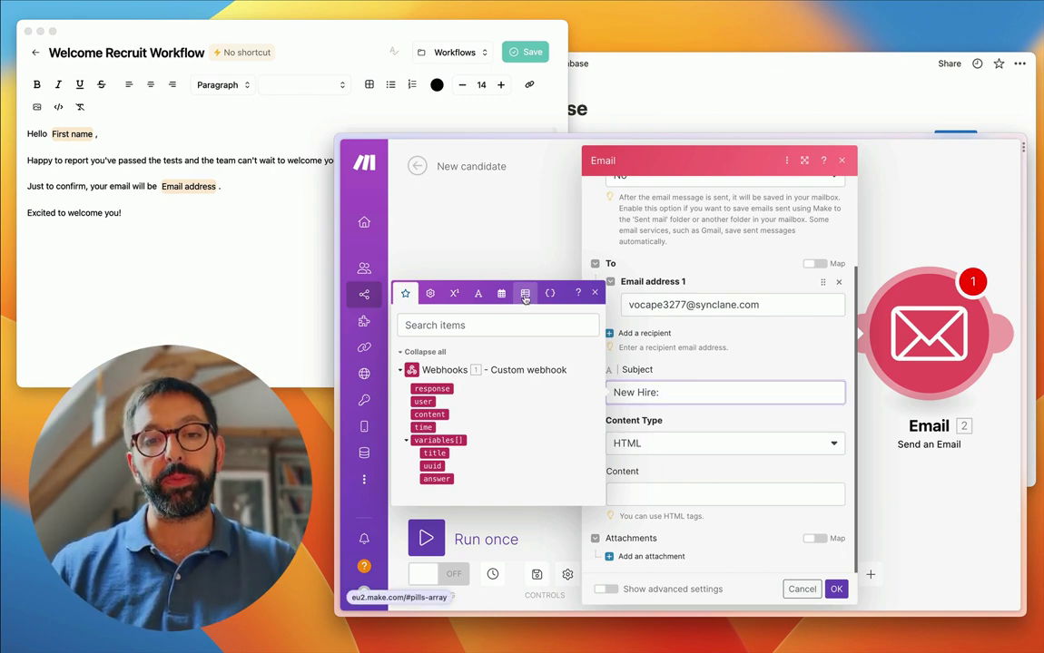
click(525, 296)
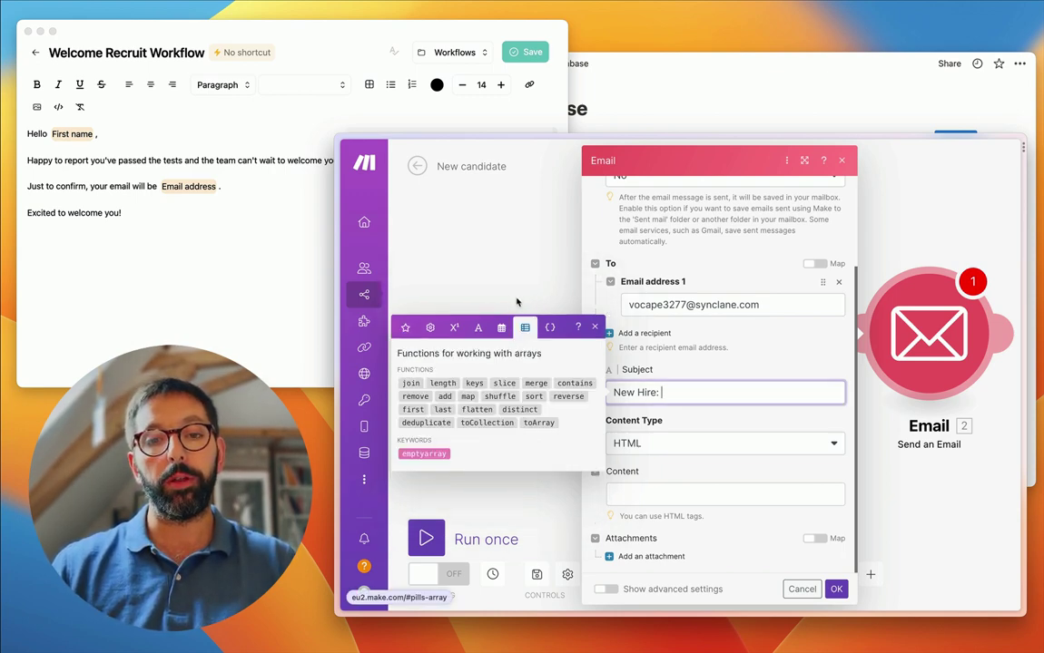
click(413, 410)
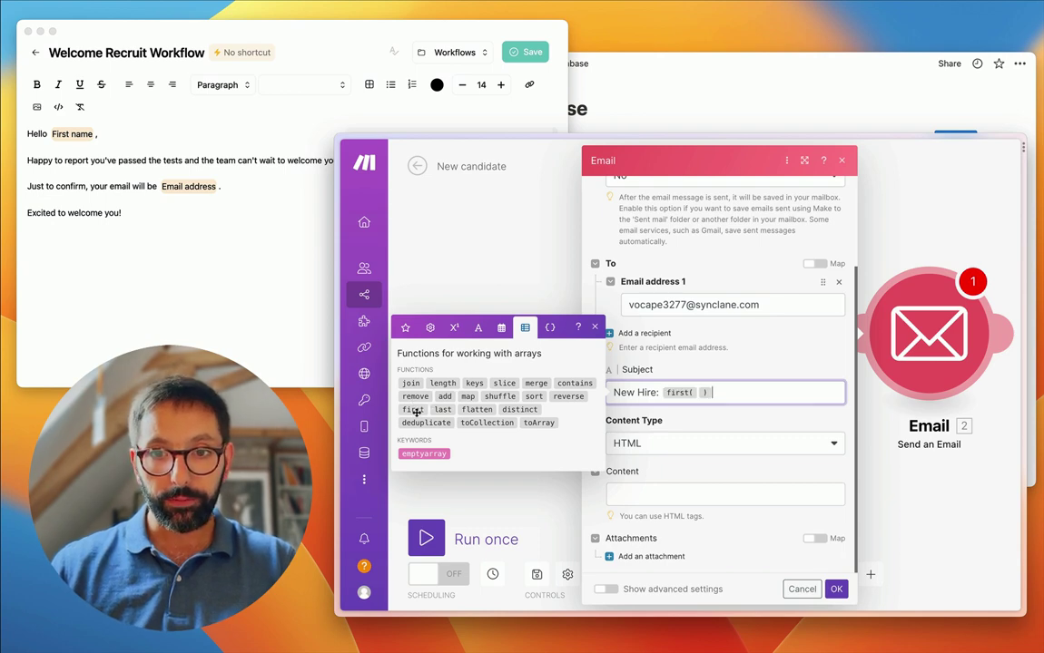
click(697, 392)
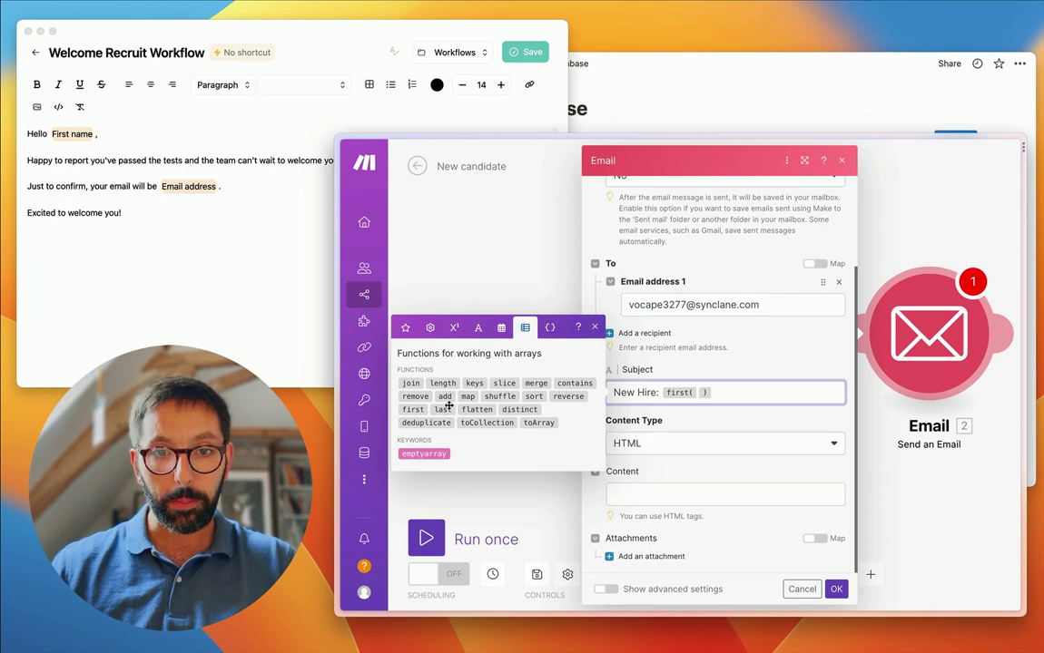
click(466, 397)
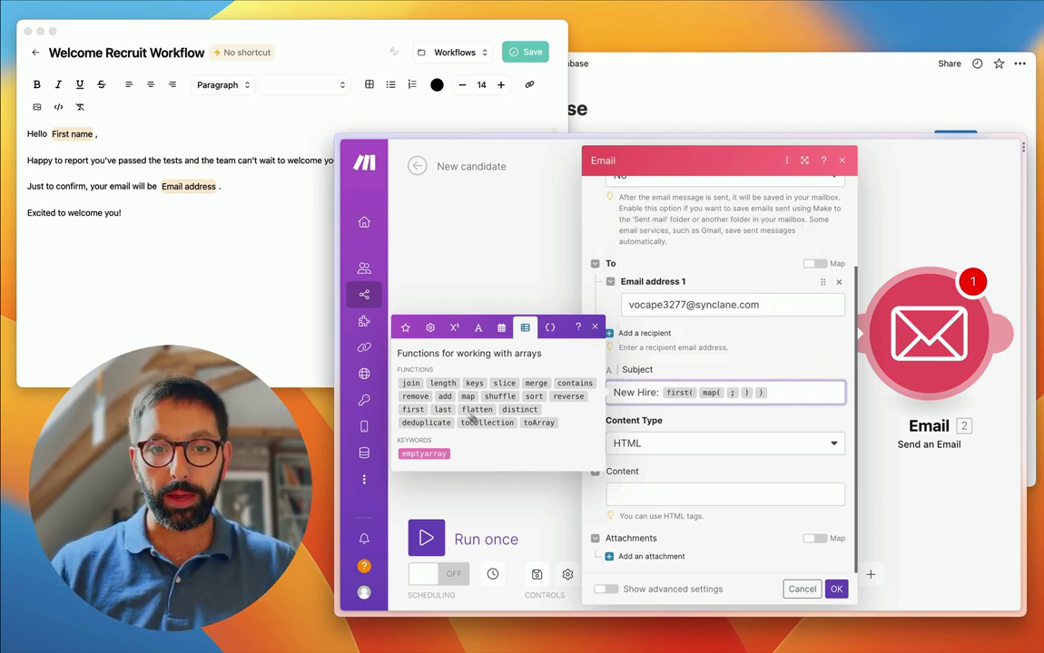
- Map 1.variables[] into map() with the keys answer; title; First name
click(405, 327)
click(438, 441)
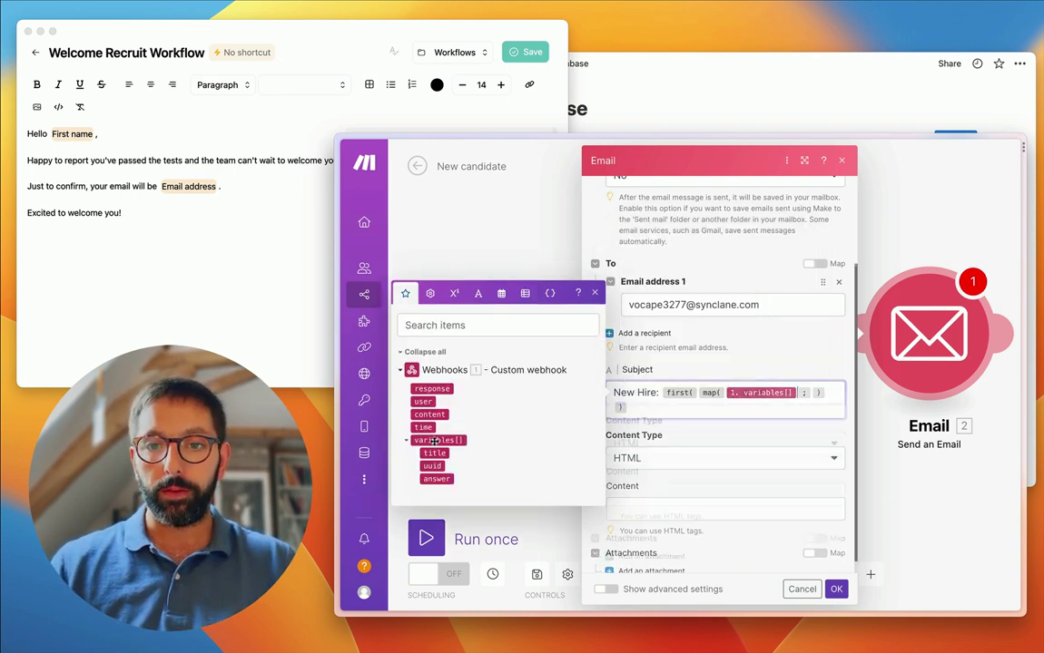
click(807, 396)
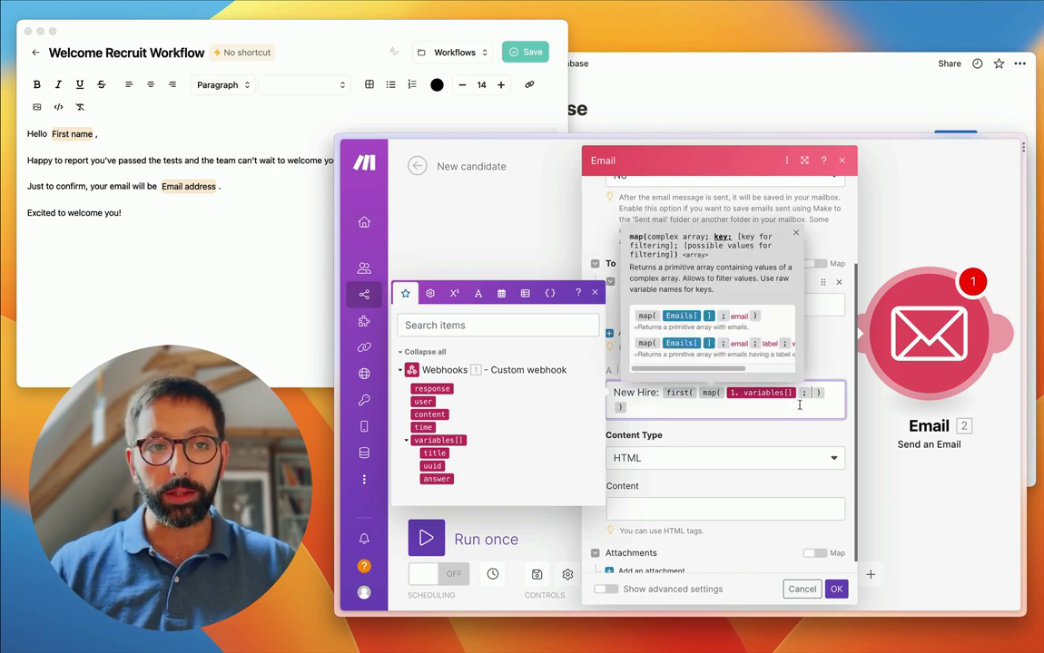
text(answer ; )
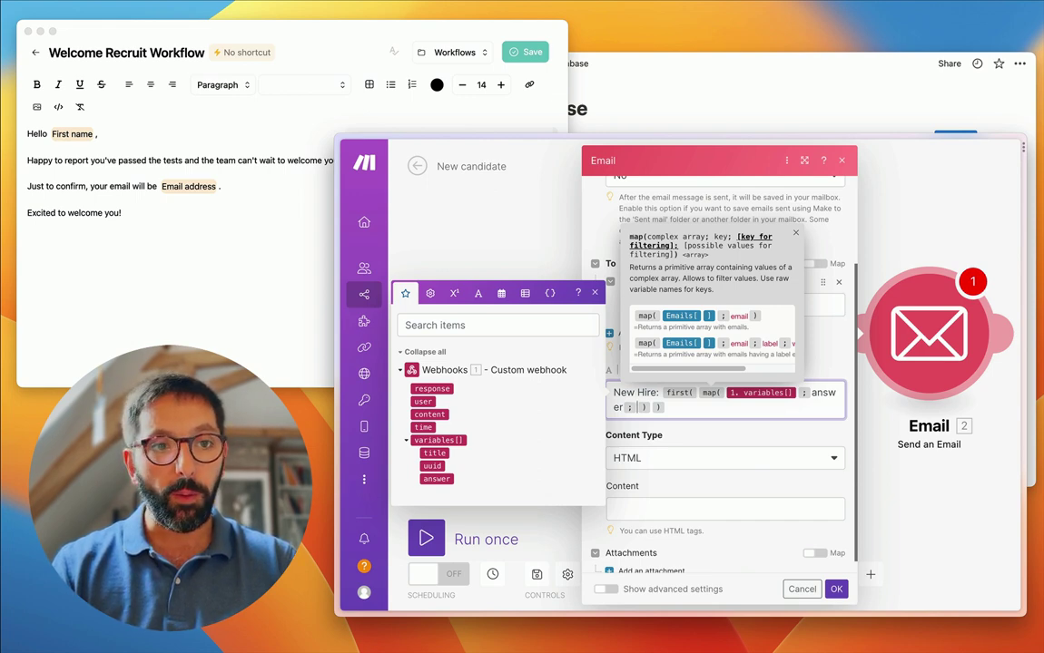
text(title )
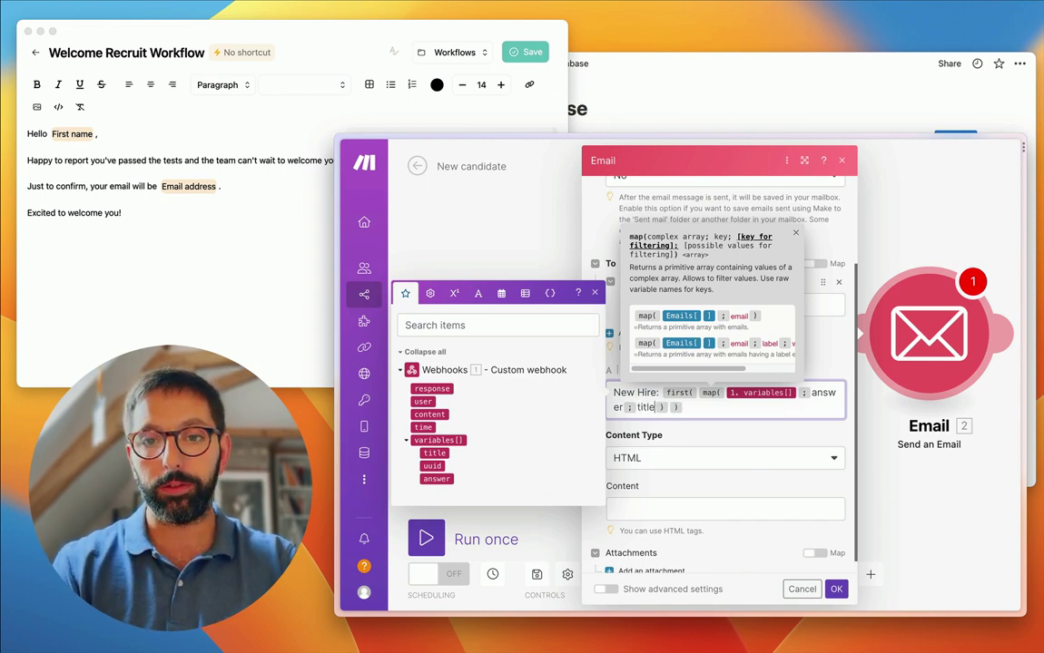
text(; )
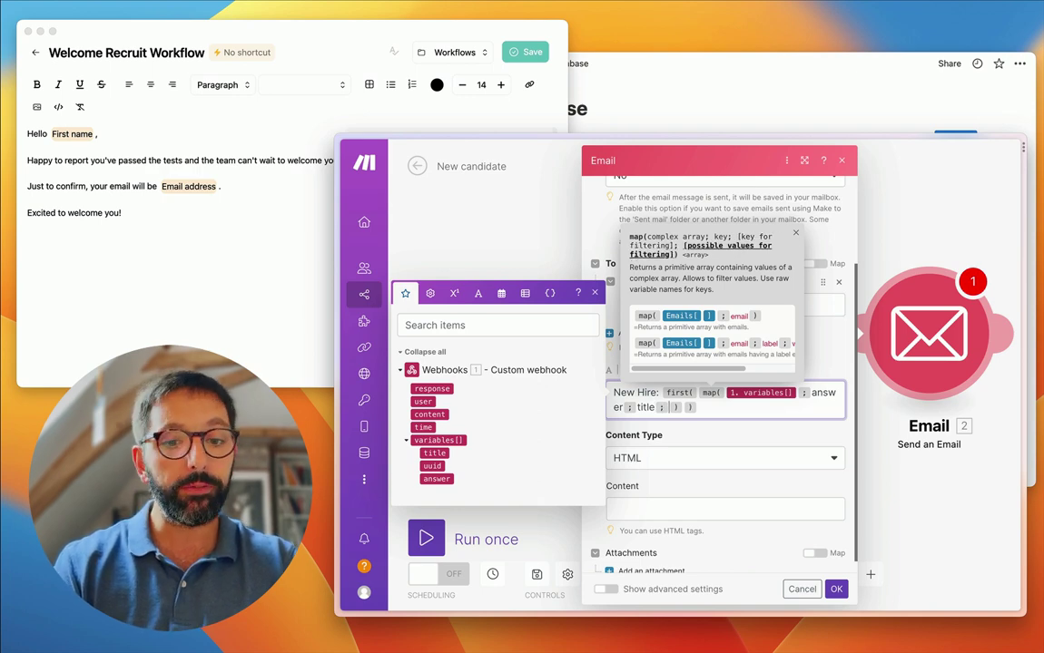
text(First name)
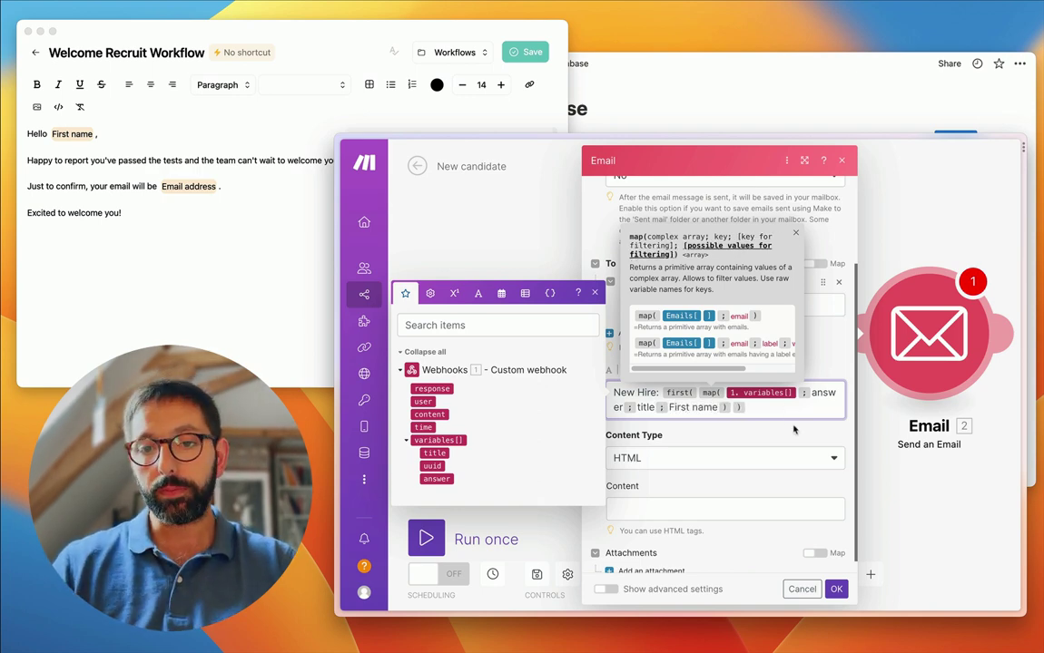
click(789, 418)
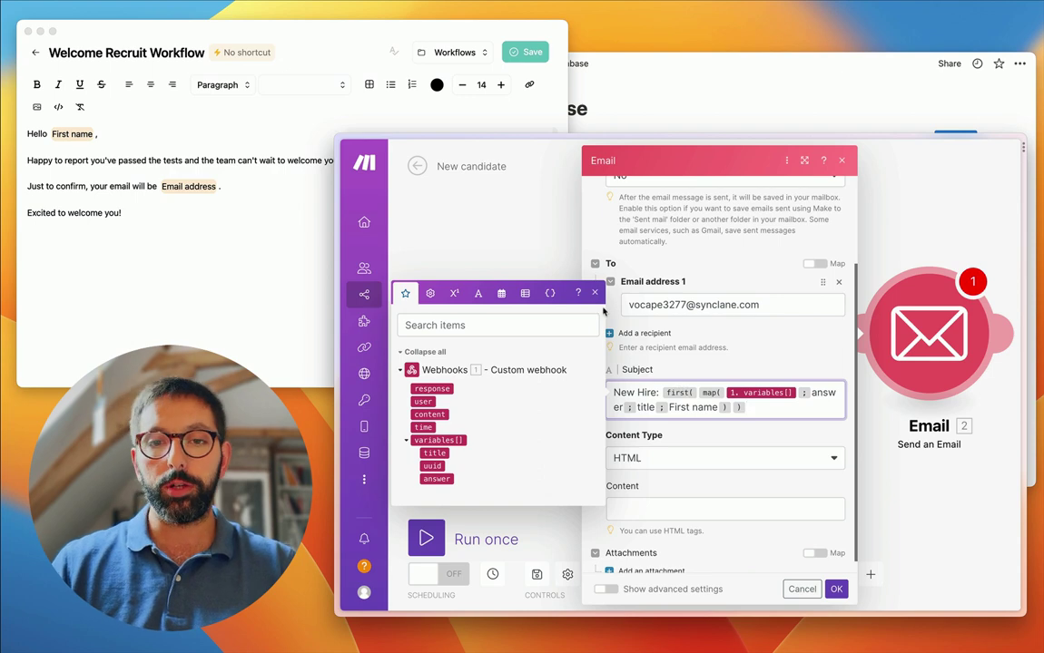
click(596, 294)
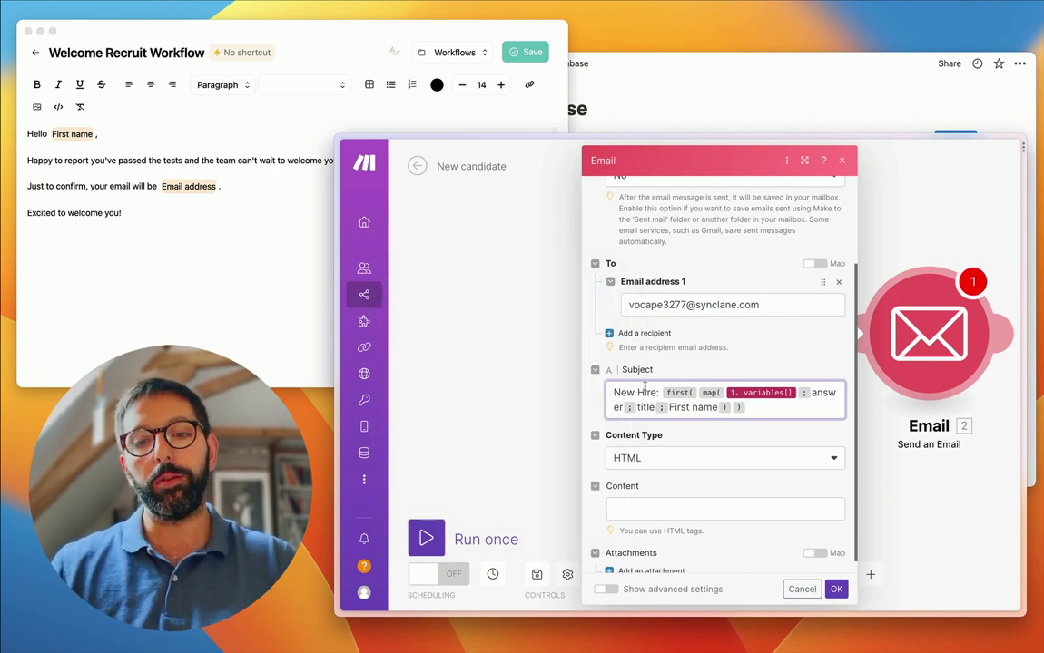
- Type the email body greeting 'Hey there,<br><br>We're about to onboard someone on our team named'
click(642, 393)
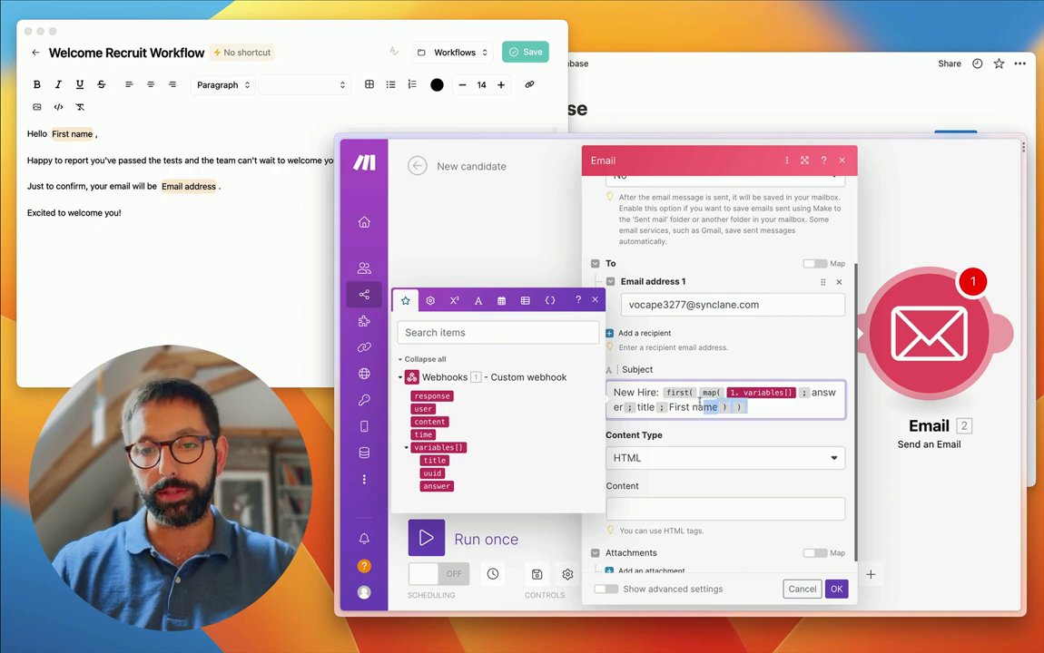
drag(744, 407, 667, 393)
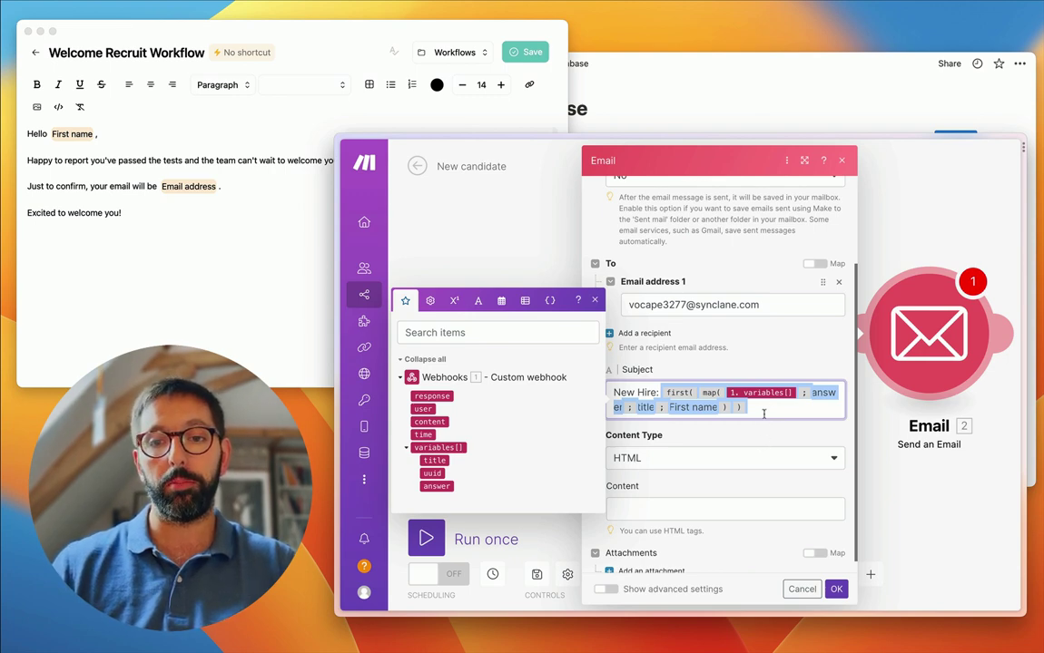
click(625, 386)
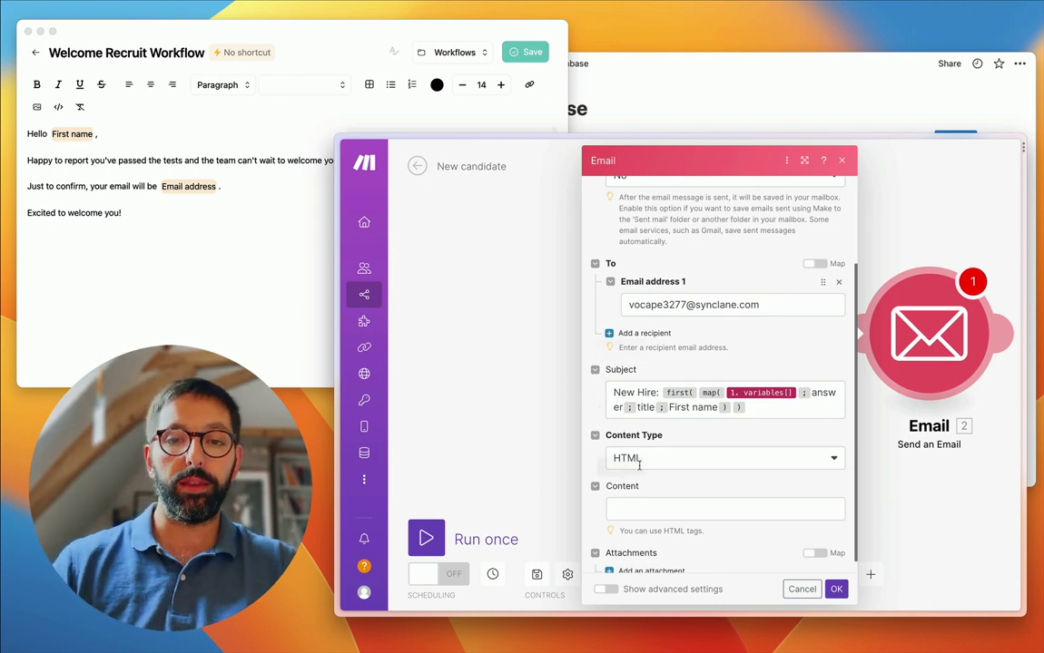
click(629, 510)
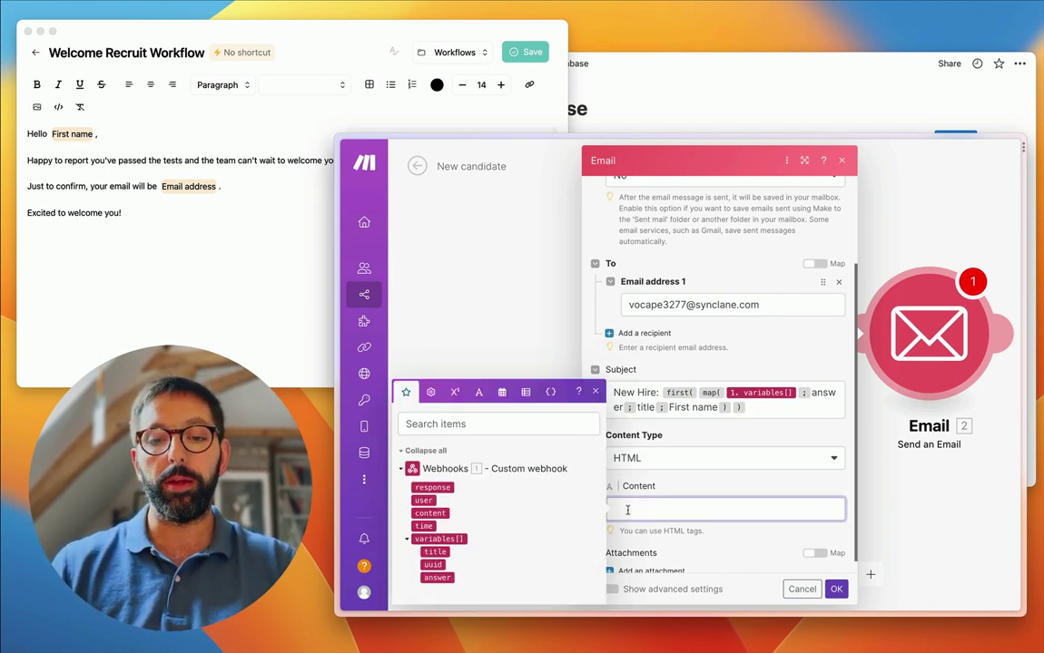
text(Hey )
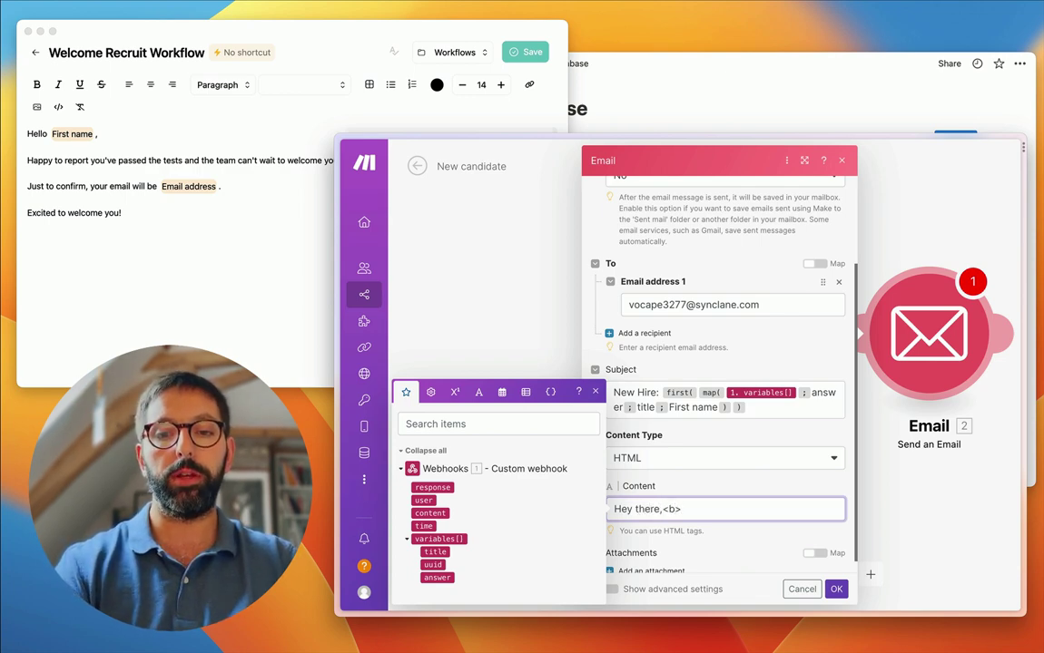
text(there,<br><br>)
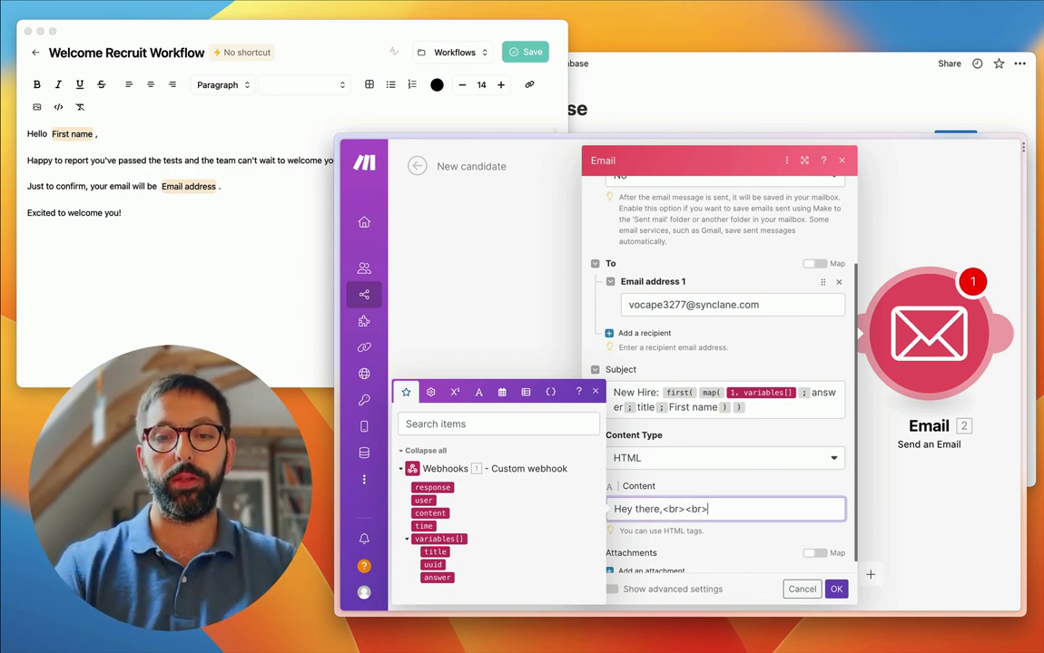
text(We're about to noboa)
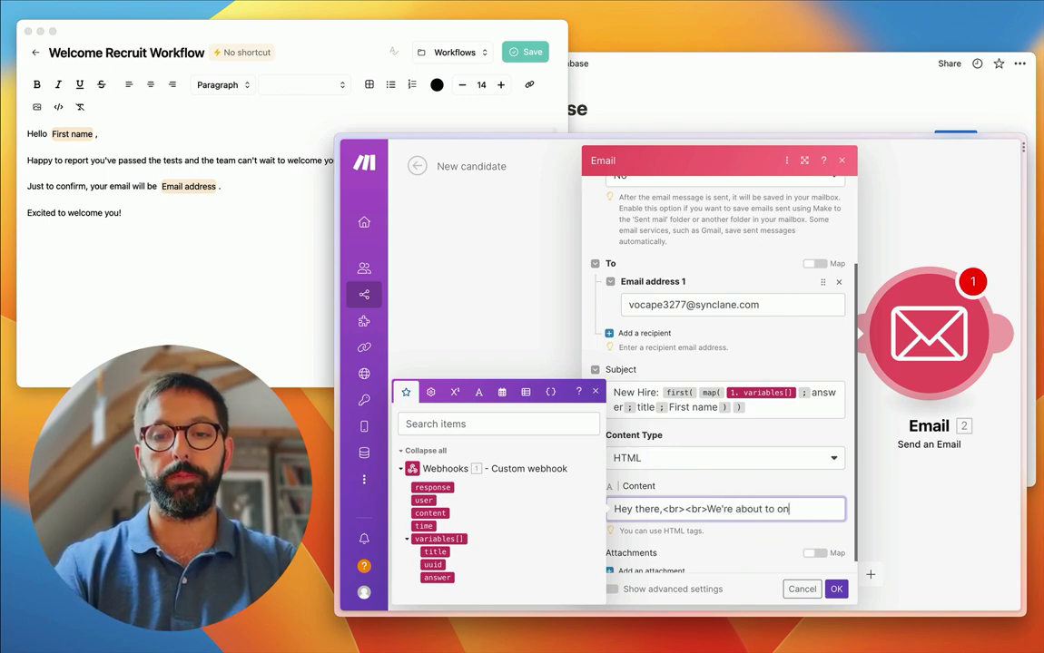
text(board someone o)
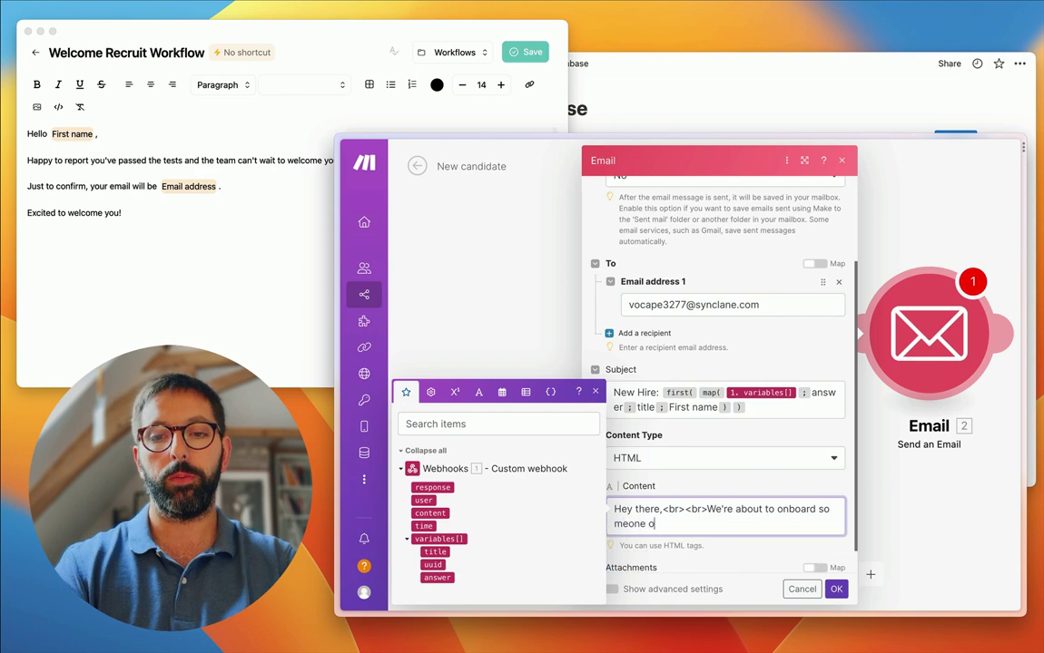
text(n our team named)
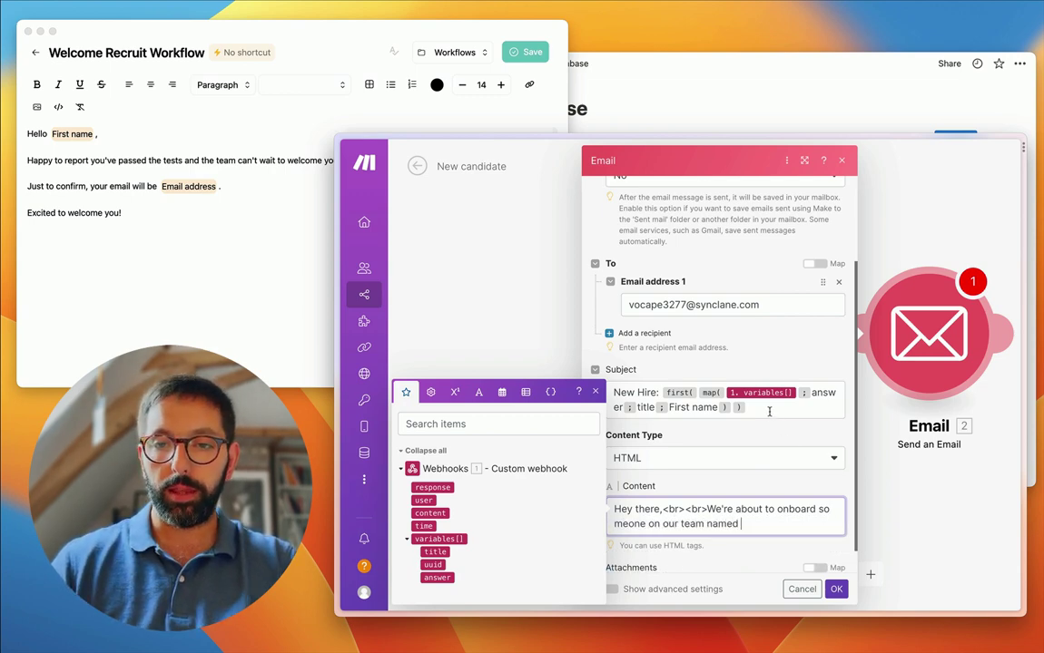
- Copy the subject's first(map()) first-name expression and paste it after 'named' in the body
drag(746, 407, 656, 393)
key(ctrl+c)
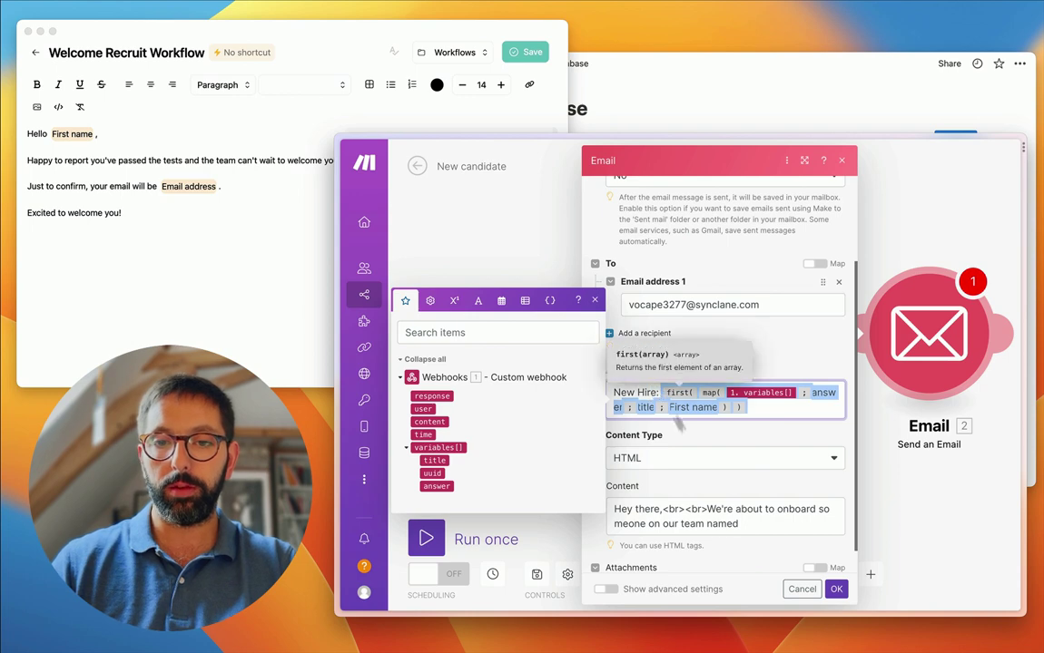
click(759, 523)
key(ctrl+v)
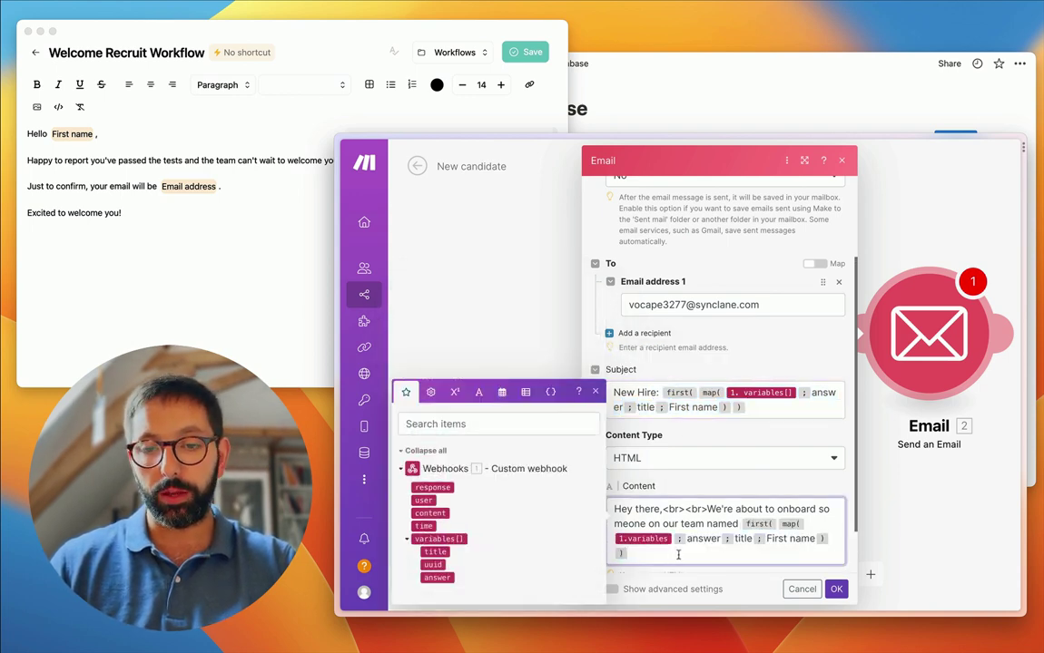
scroll(678, 554, down, 2)
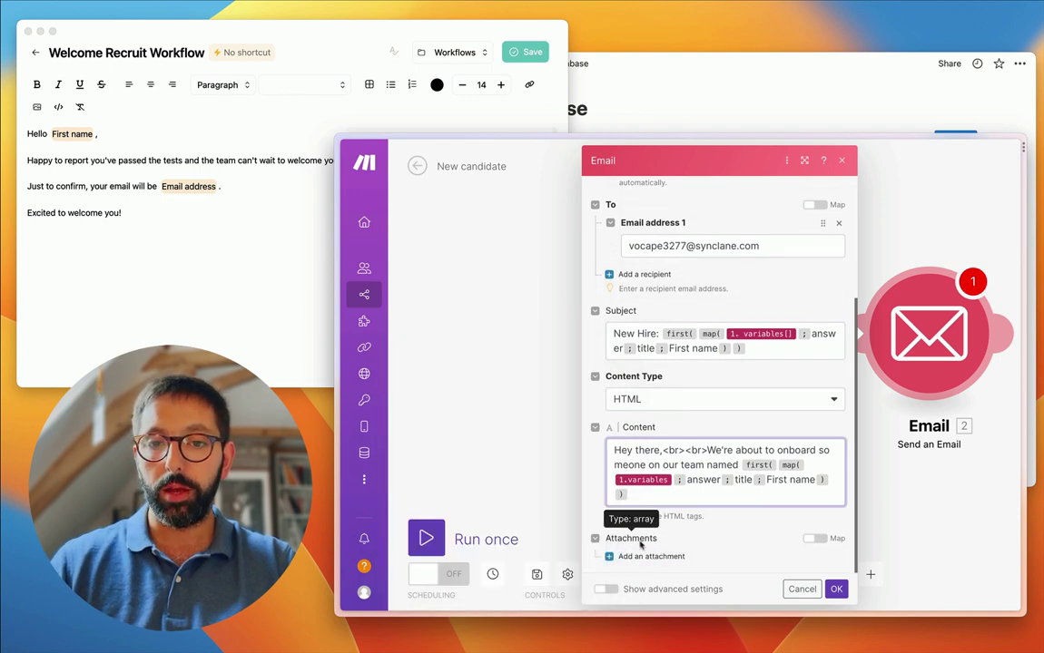
scroll(706, 394, up, 4)
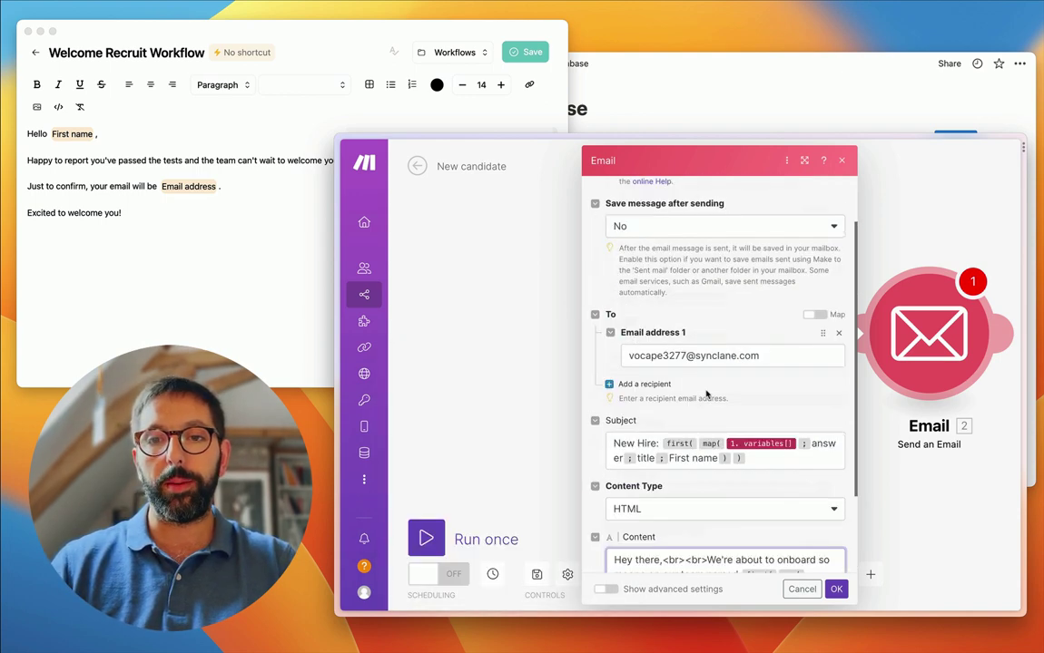
scroll(706, 394, down, 4)
- Close the Email module settings, glance at the Notion Database, and return to the scenario
click(836, 589)
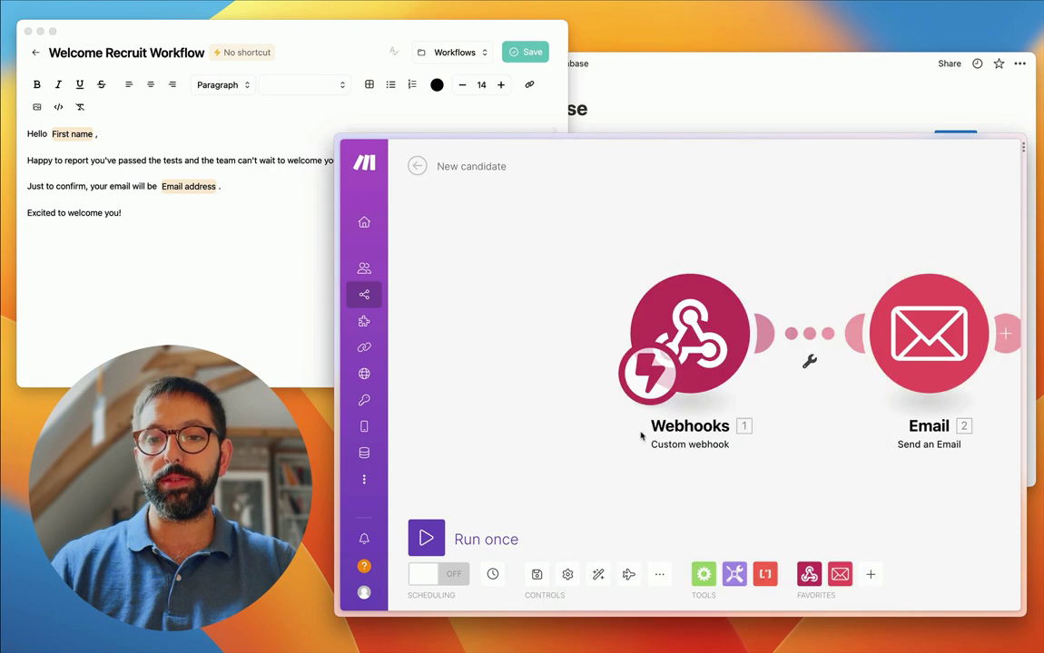
scroll(513, 226, right, 5)
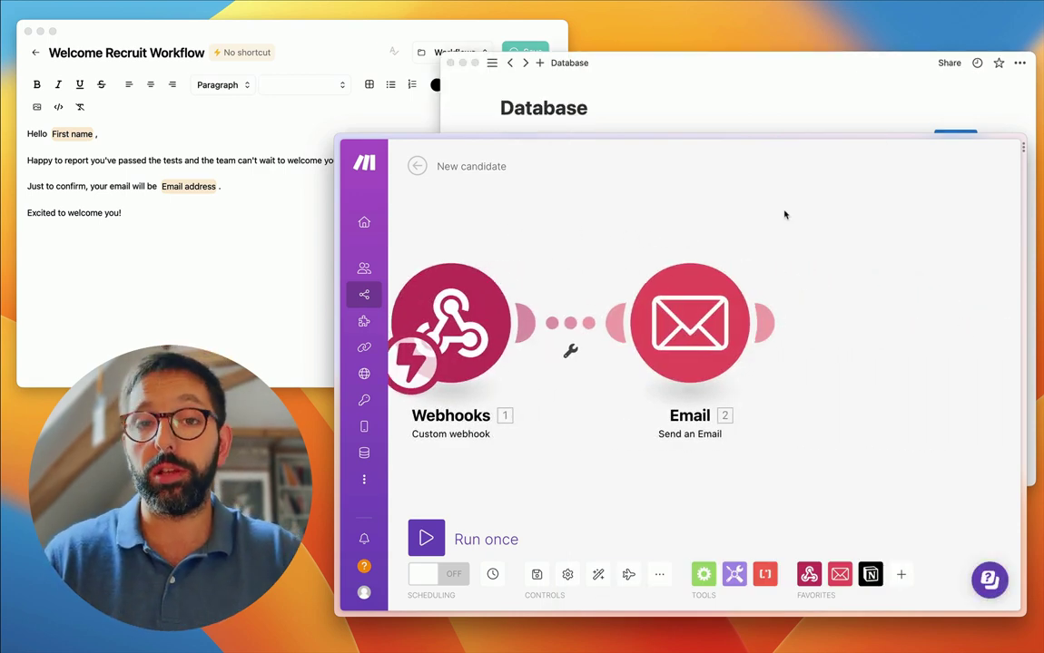
click(638, 90)
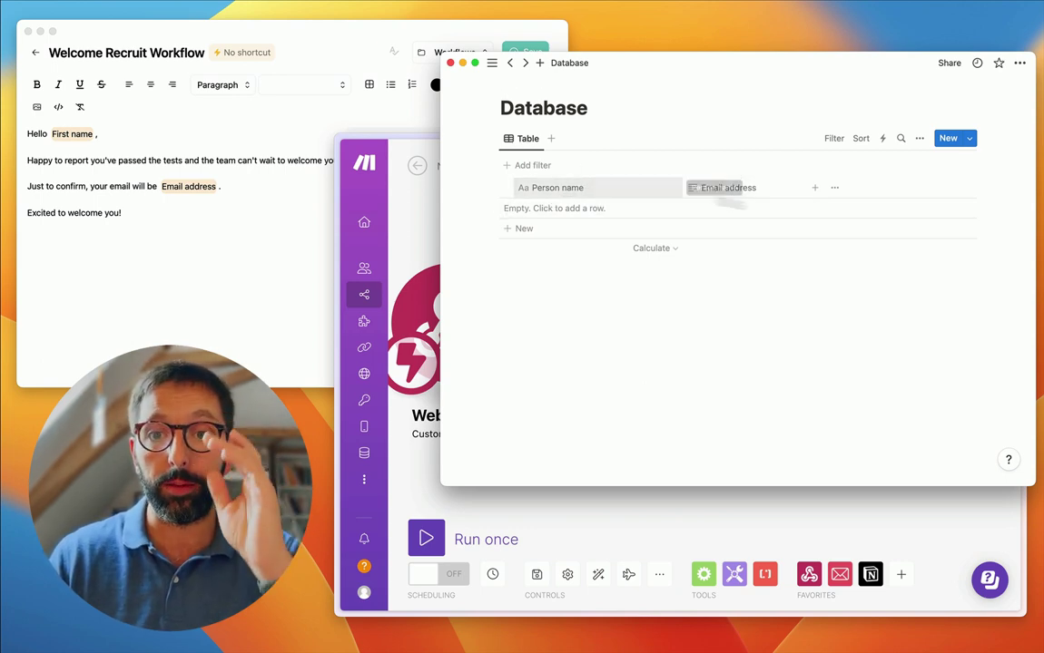
key(super+Tab)
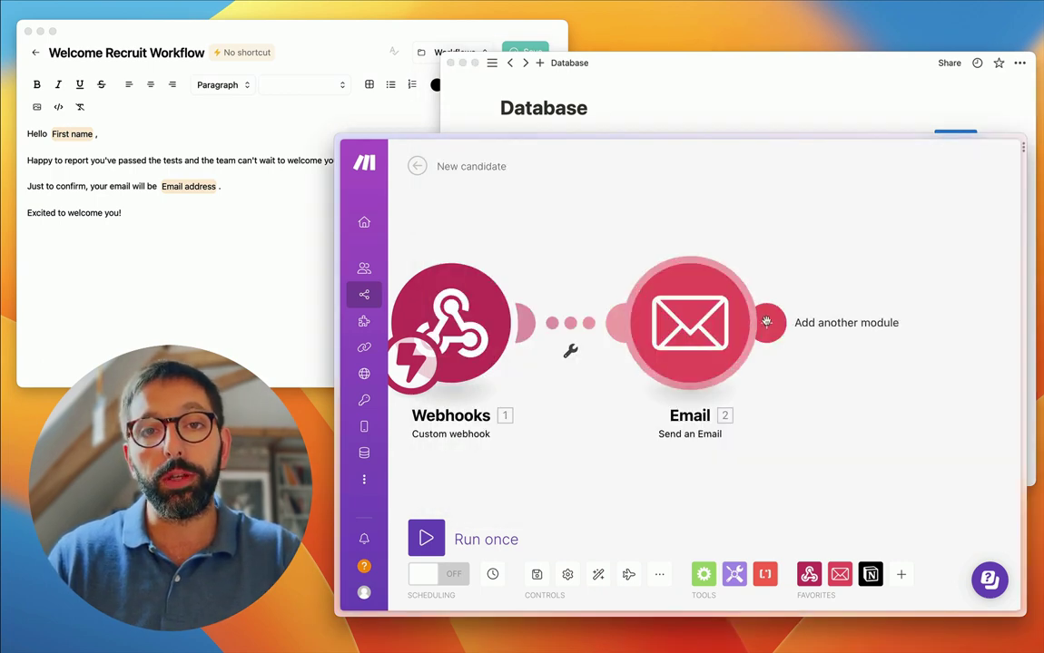
- Add a Notion 'Create a Database Item' module after Email and open its Connection list
click(767, 322)
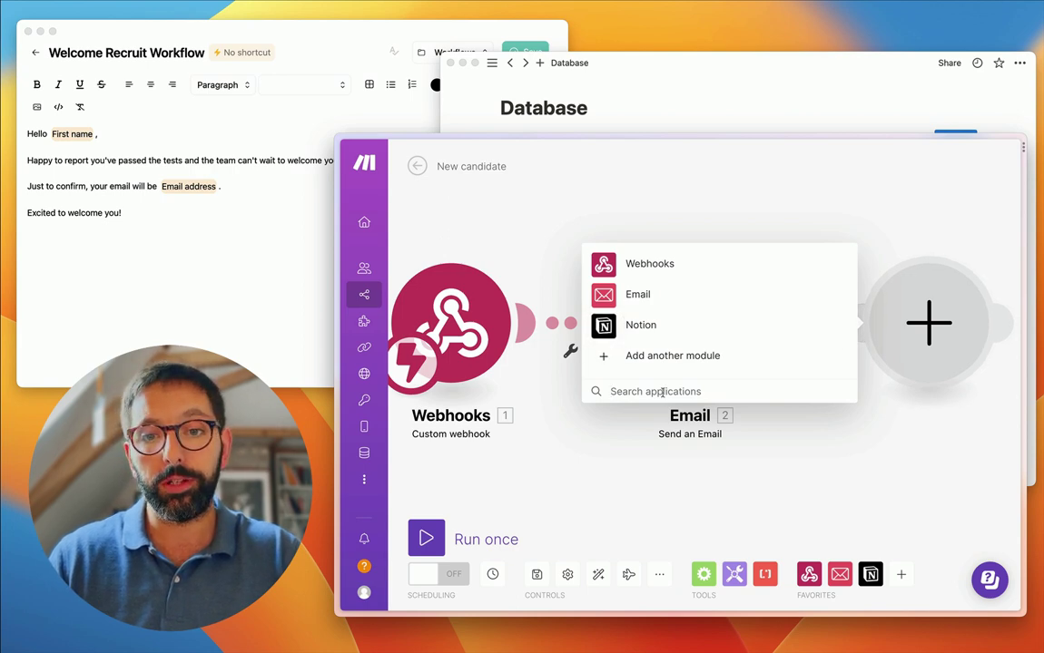
click(639, 332)
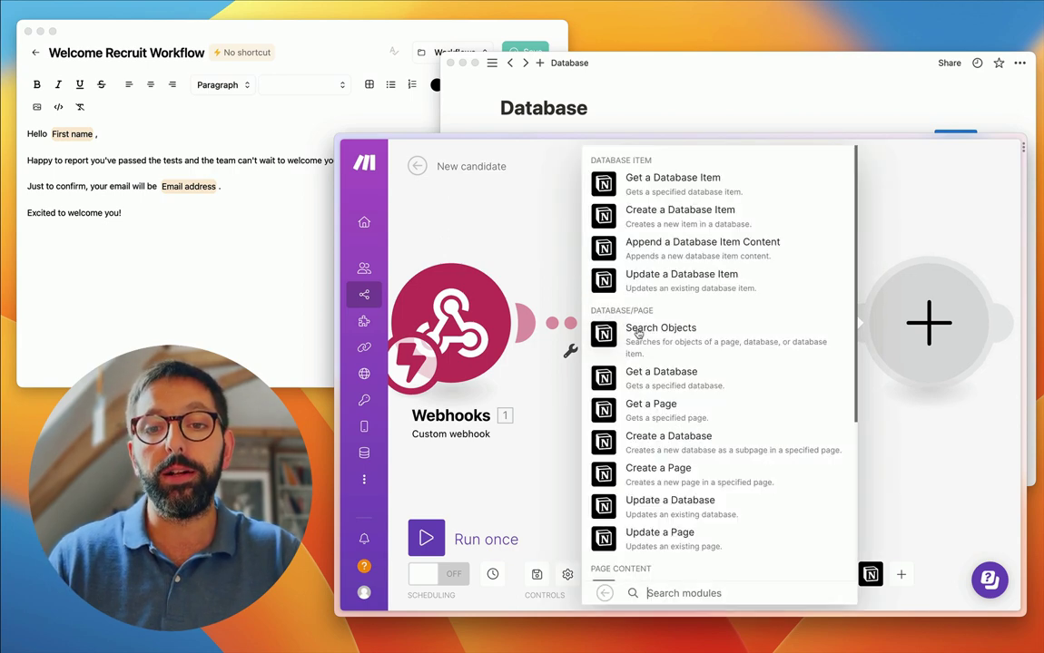
click(685, 214)
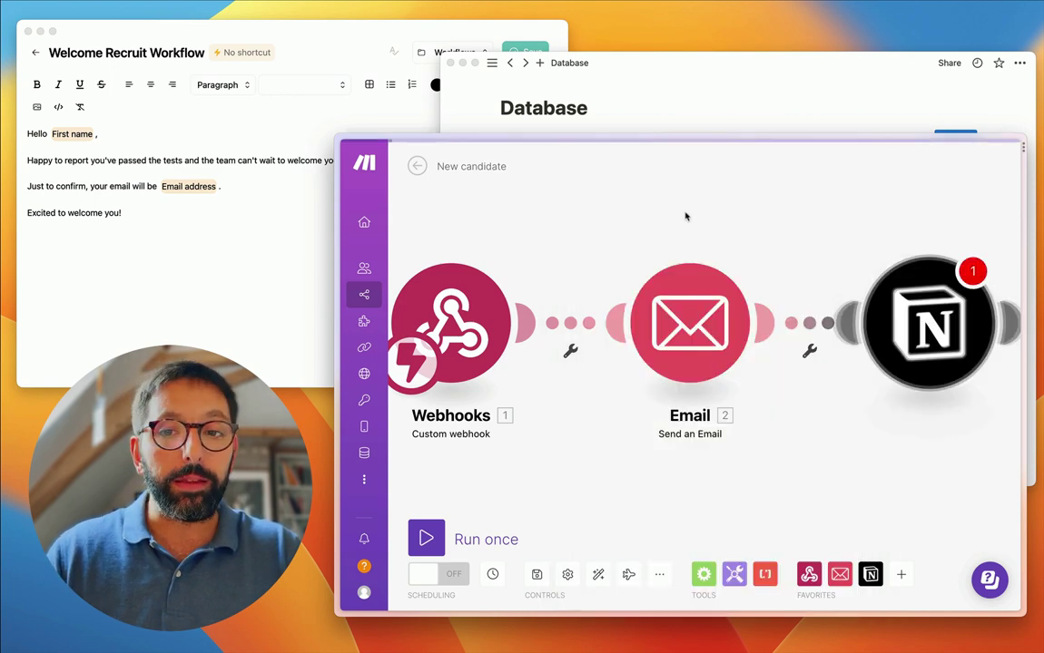
click(679, 269)
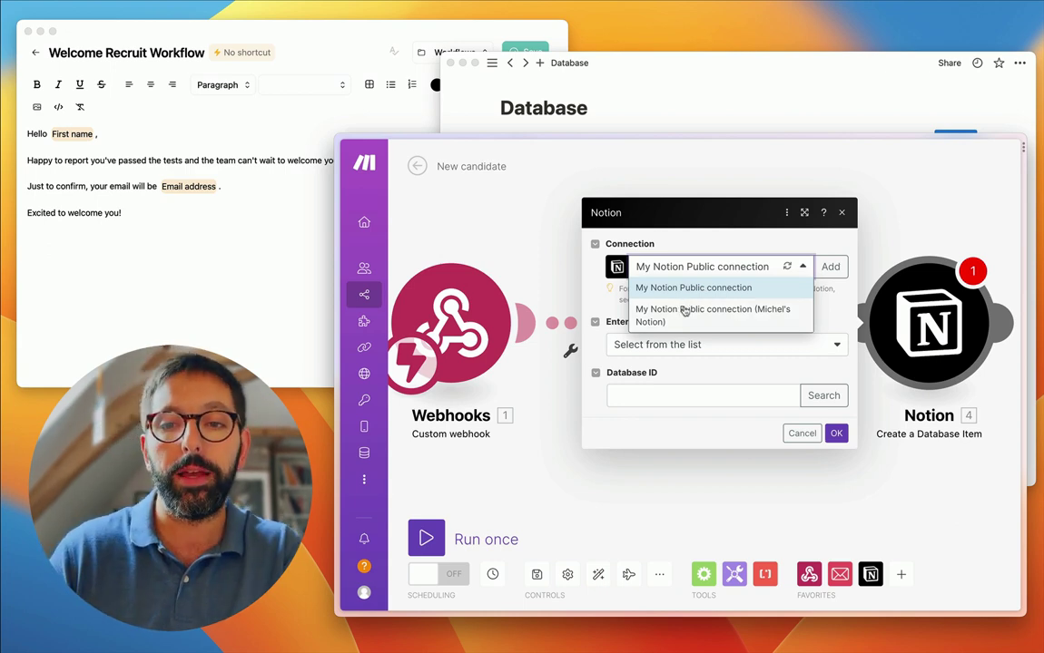
- Choose the My Notion Public connection and search for 'Database' to fill the Database ID
click(654, 309)
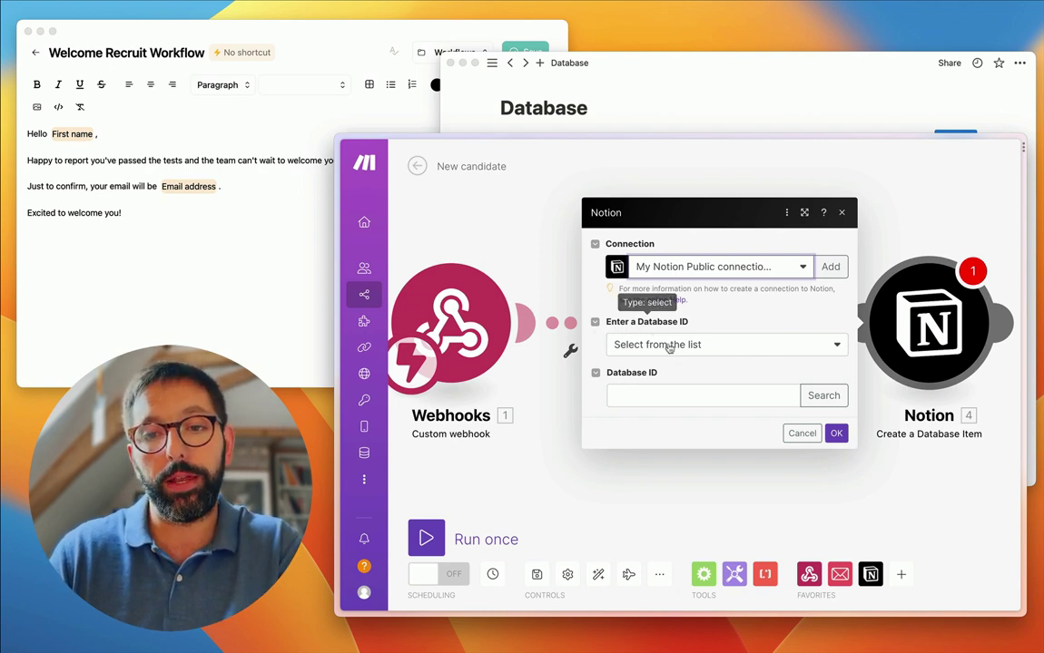
click(671, 344)
click(666, 388)
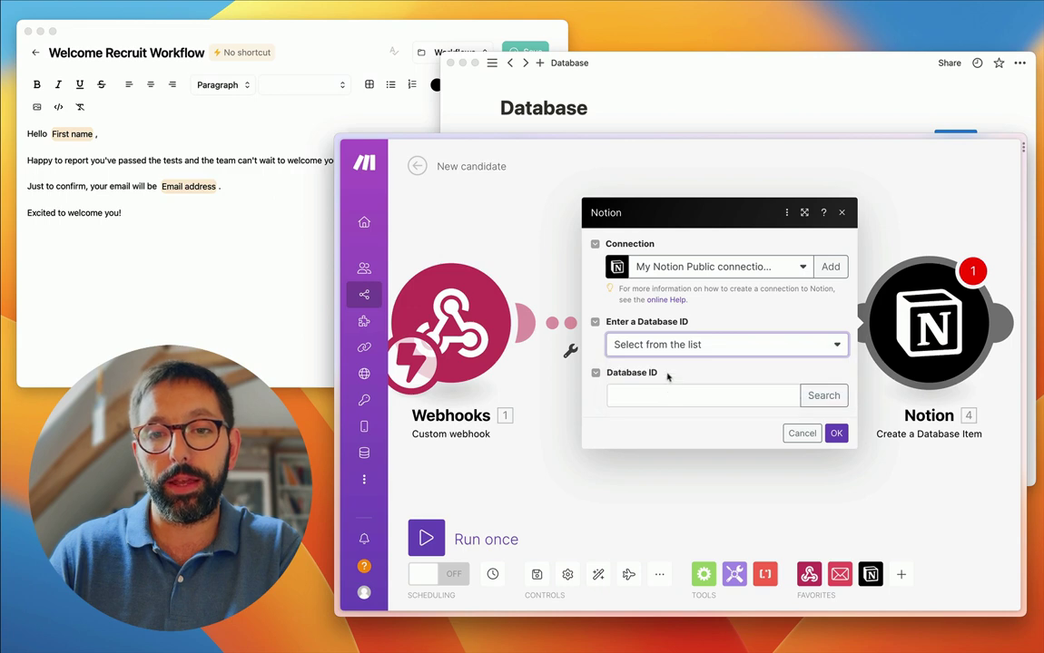
click(665, 396)
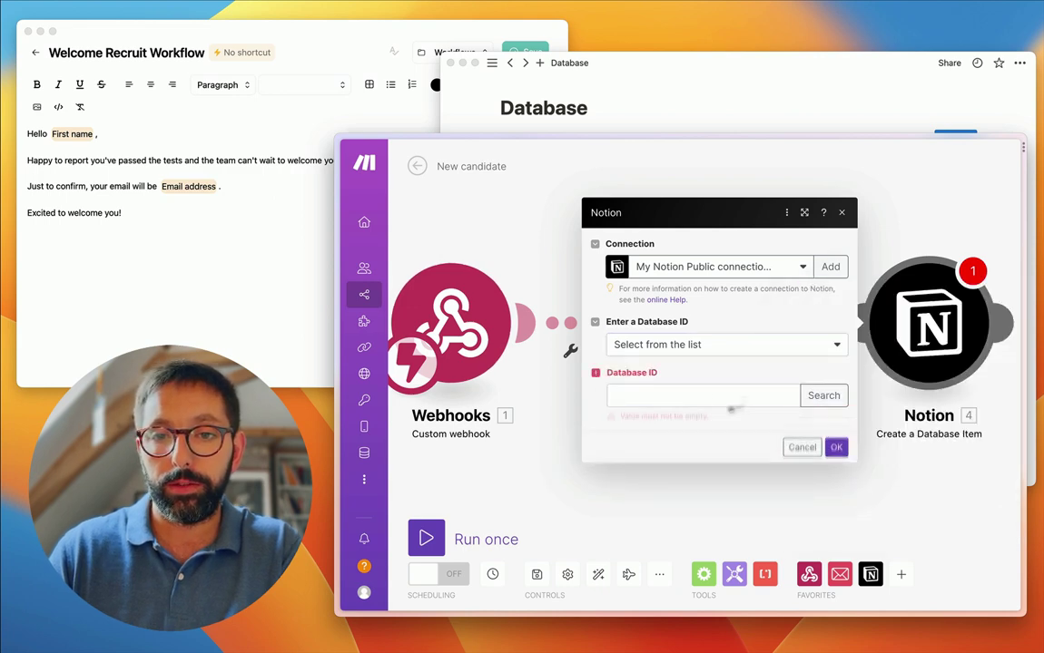
click(823, 396)
click(648, 391)
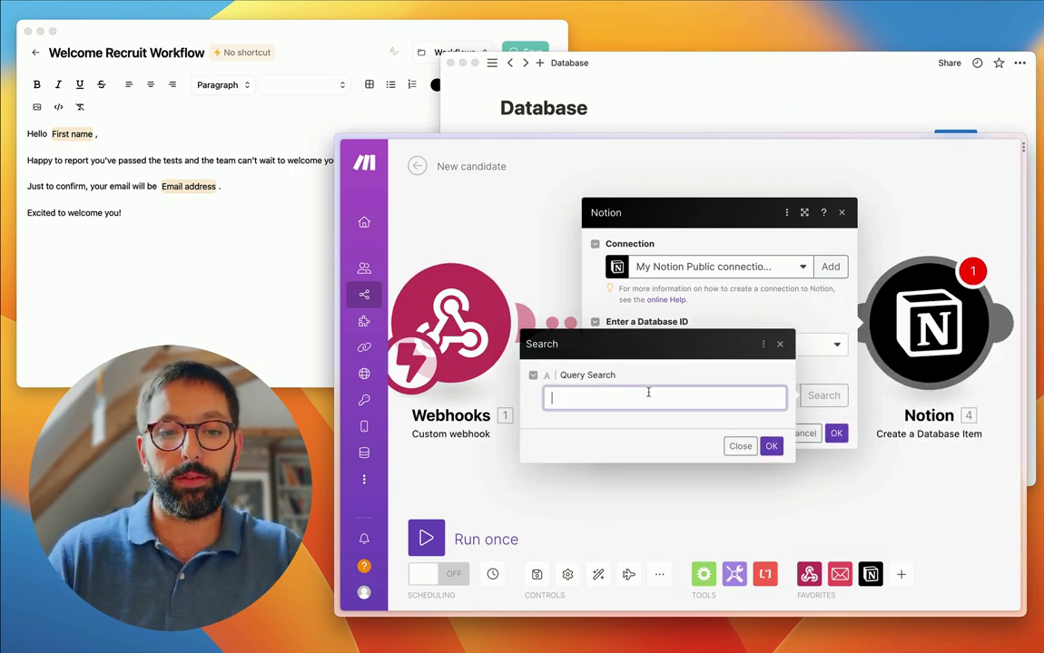
text(Database)
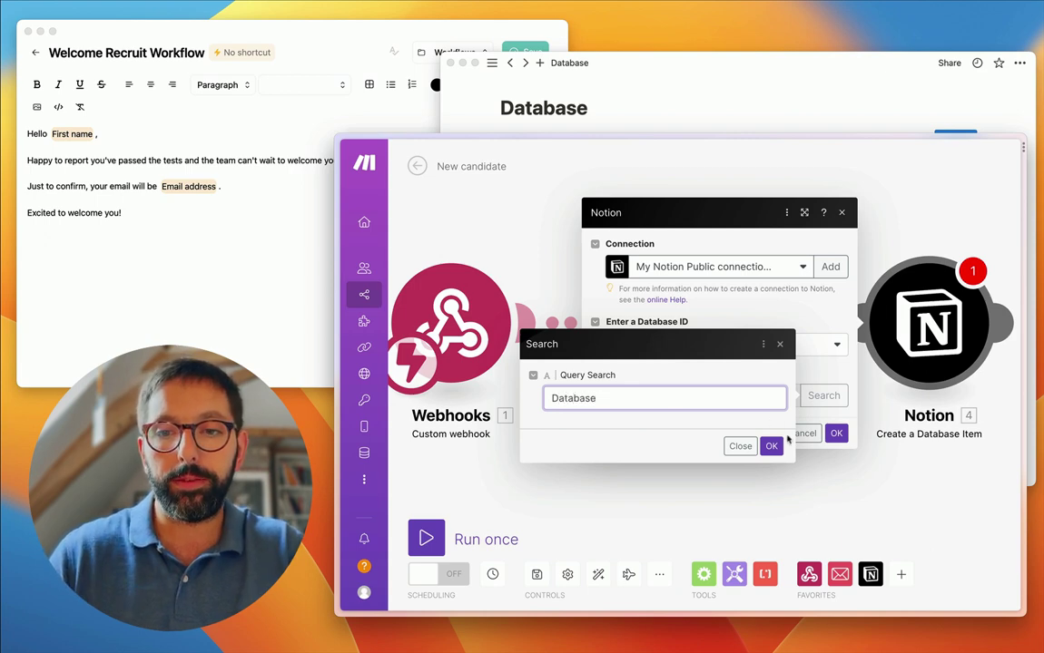
key(Return)
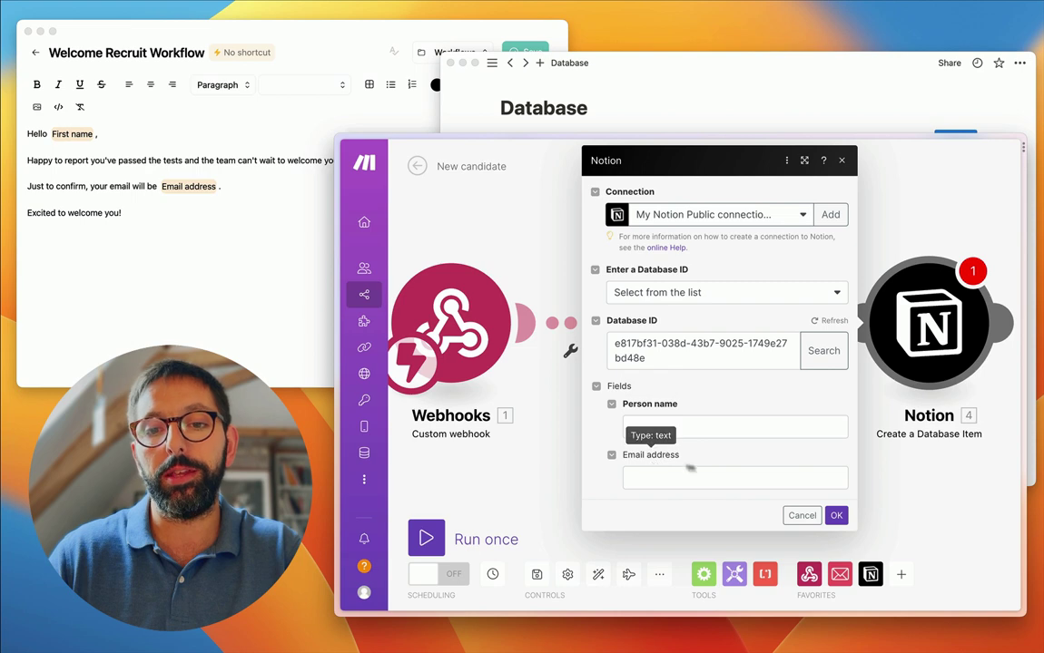
- Insert first(map(1.variables[])) into the Person name field
click(637, 424)
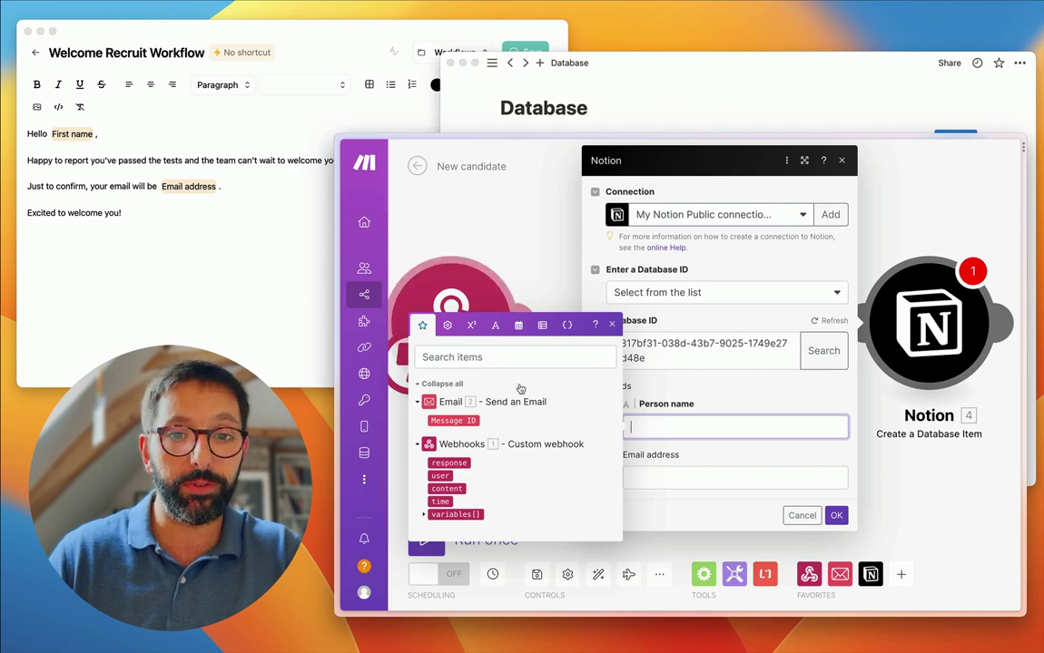
click(566, 325)
click(542, 264)
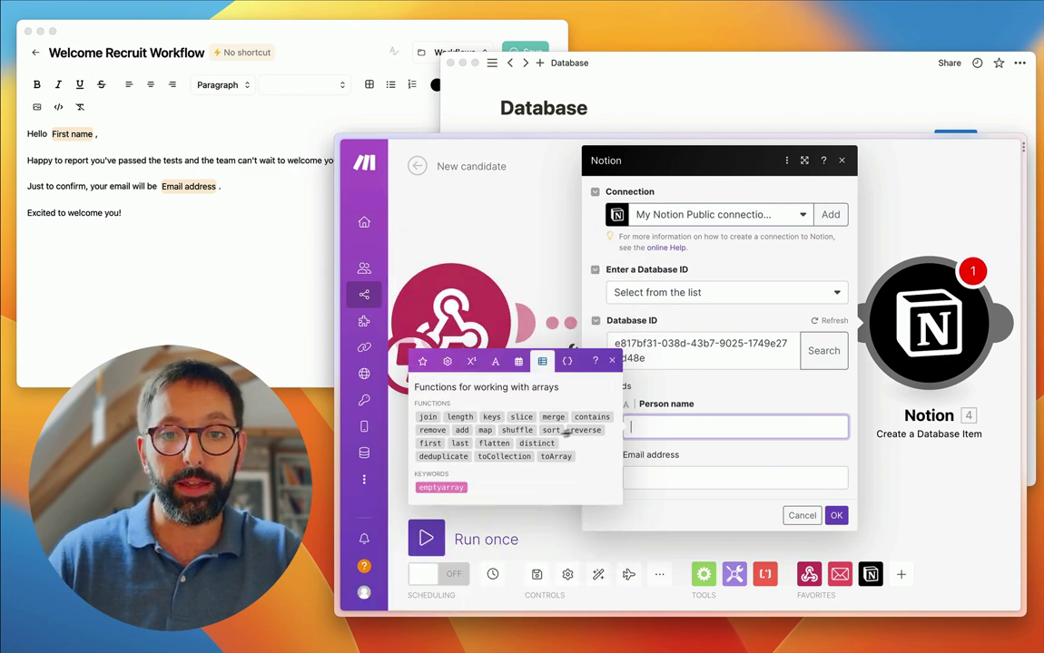
click(429, 444)
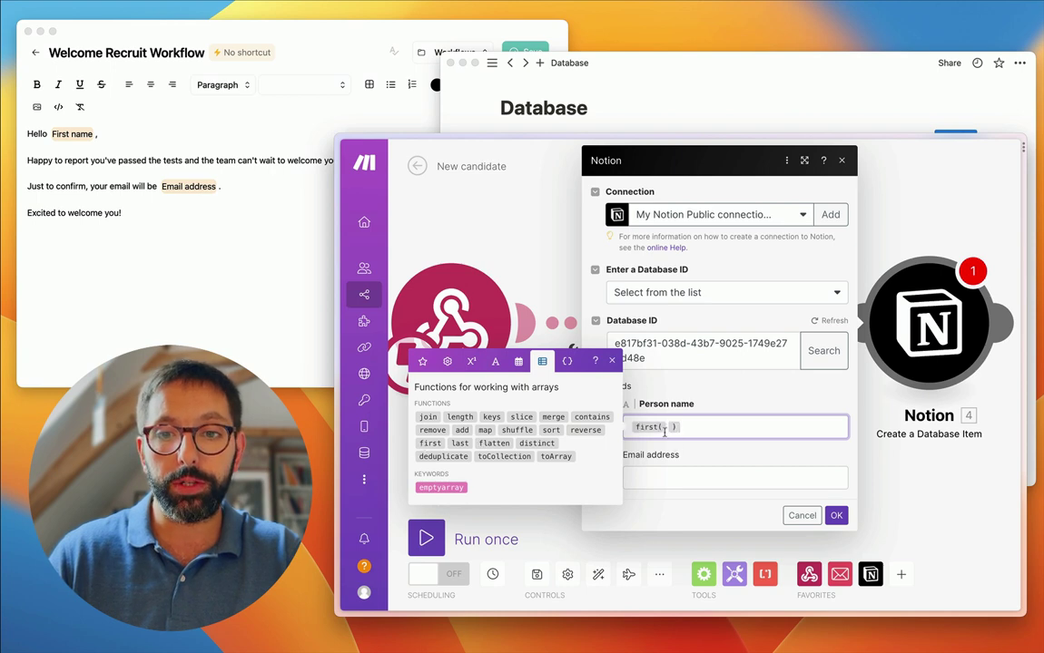
click(485, 431)
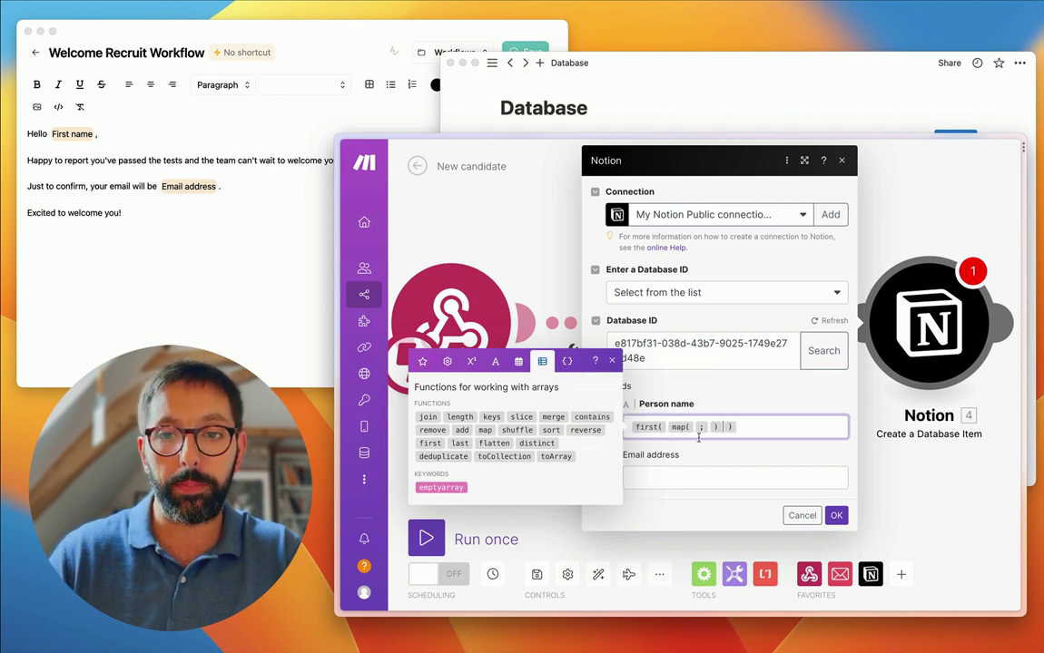
click(422, 361)
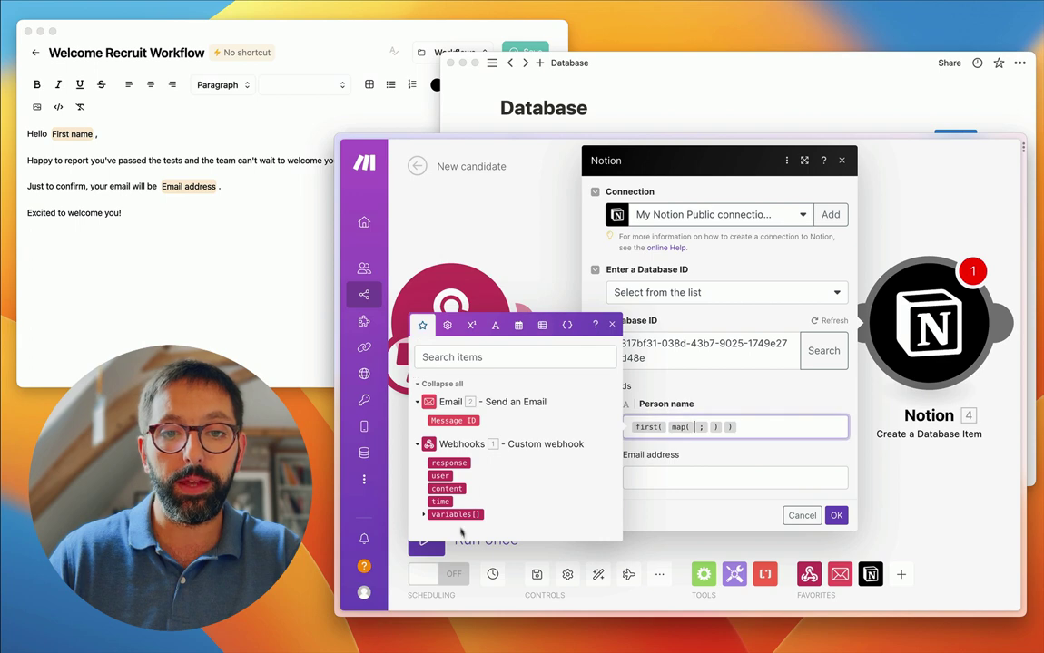
click(445, 514)
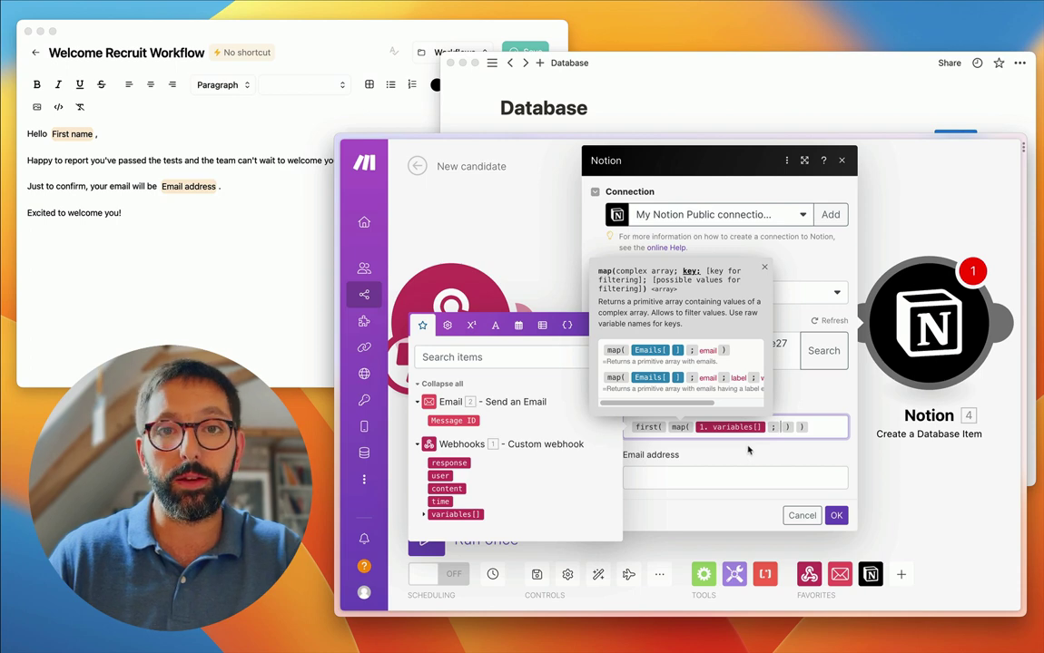
- Complete Person name's map keys as answer; title; First name
text(nswer)
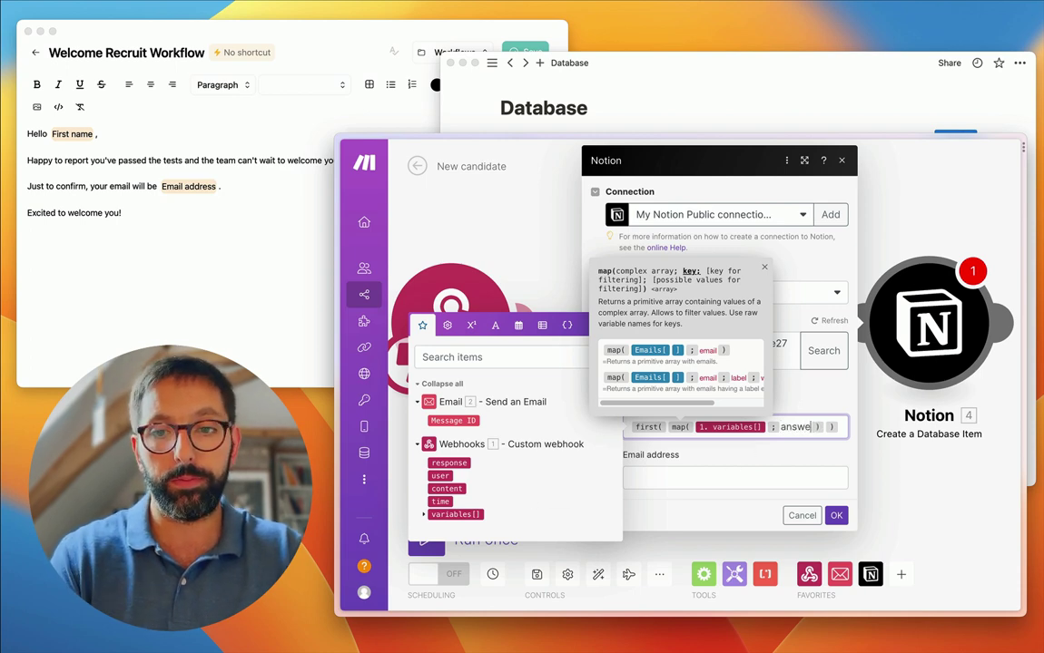
click(436, 514)
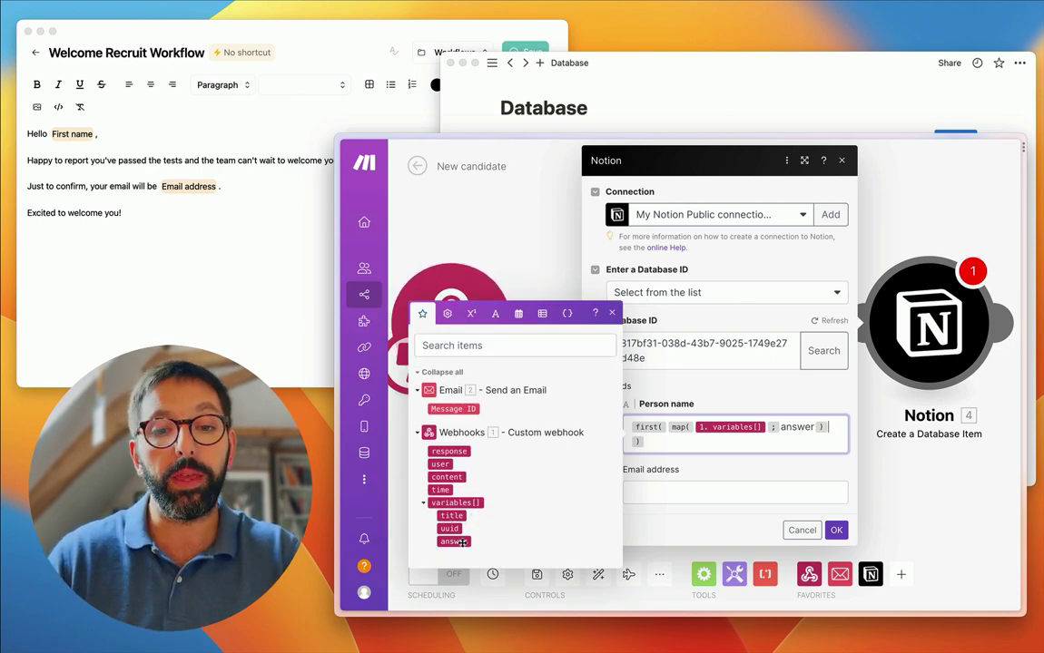
double_click(792, 428)
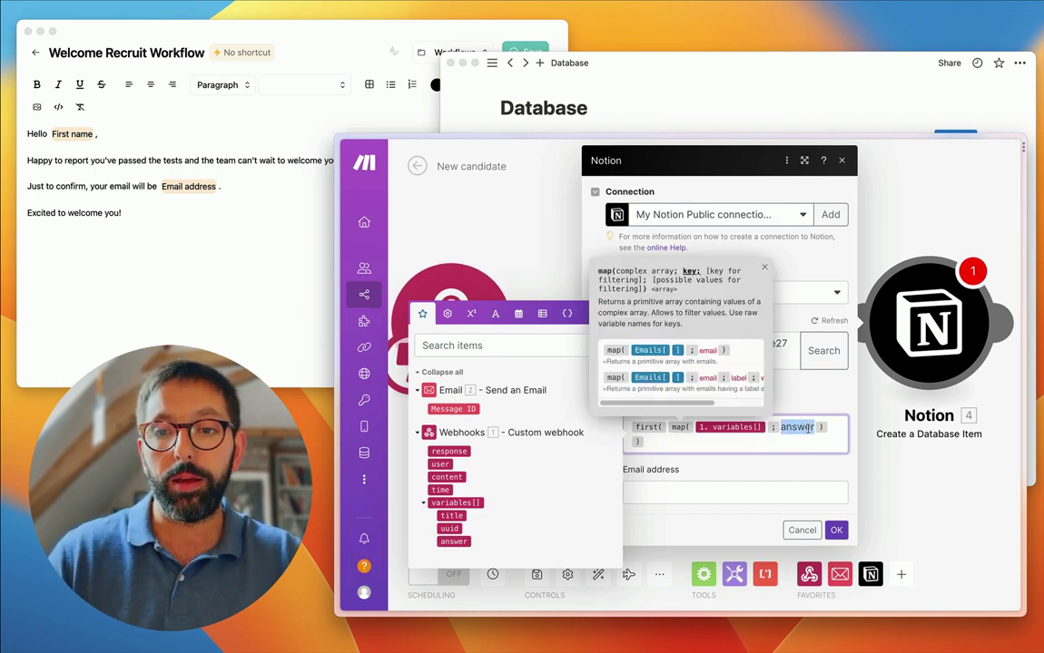
click(808, 429)
text(; )
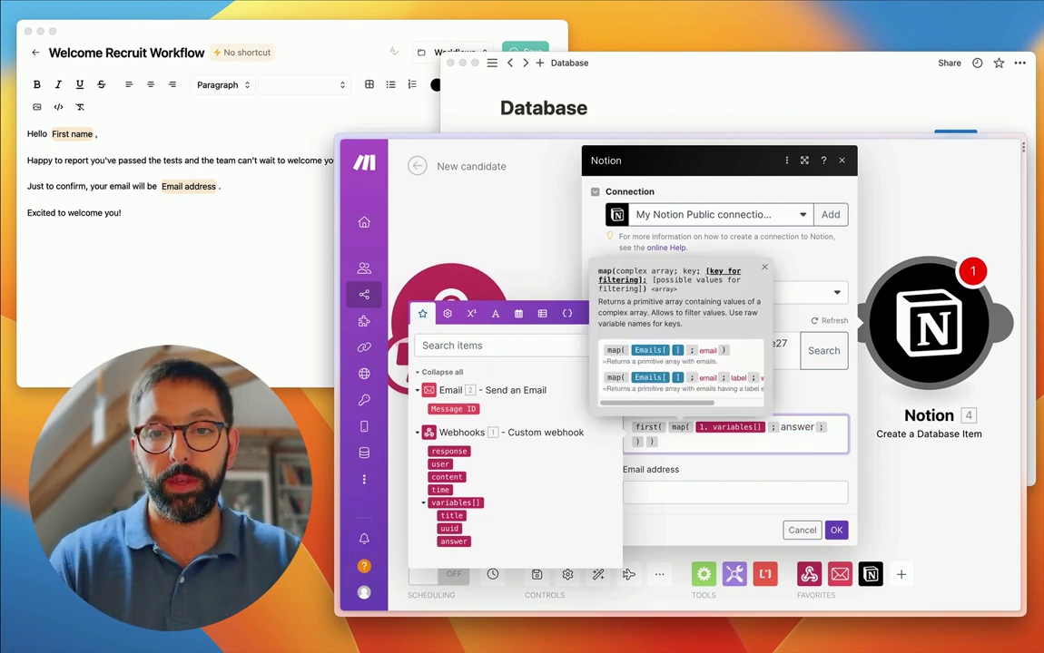
text(title )
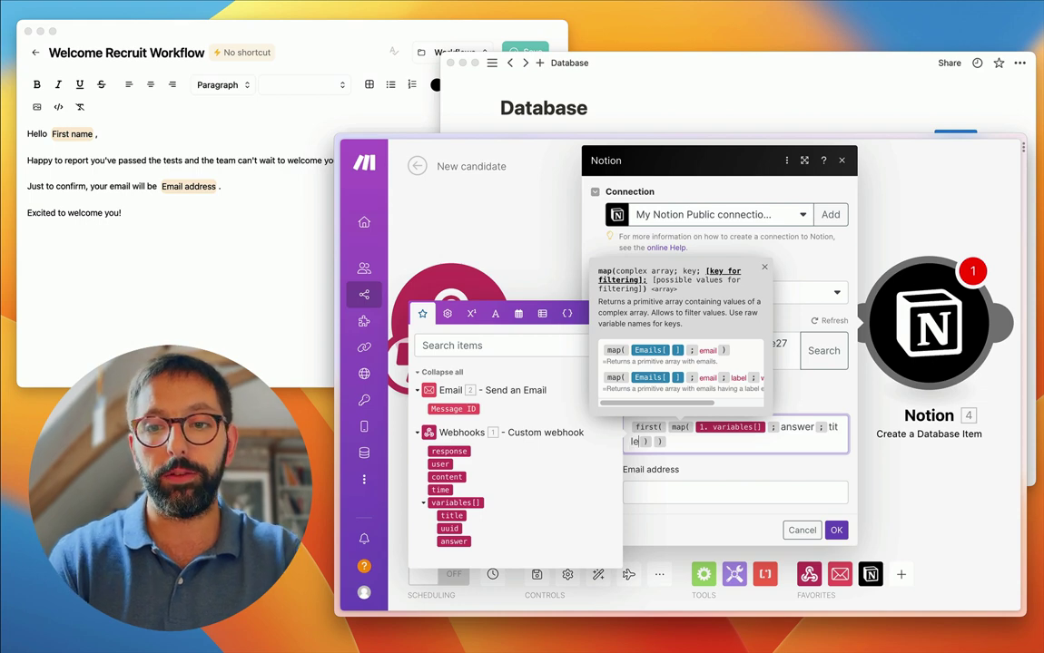
text(; )
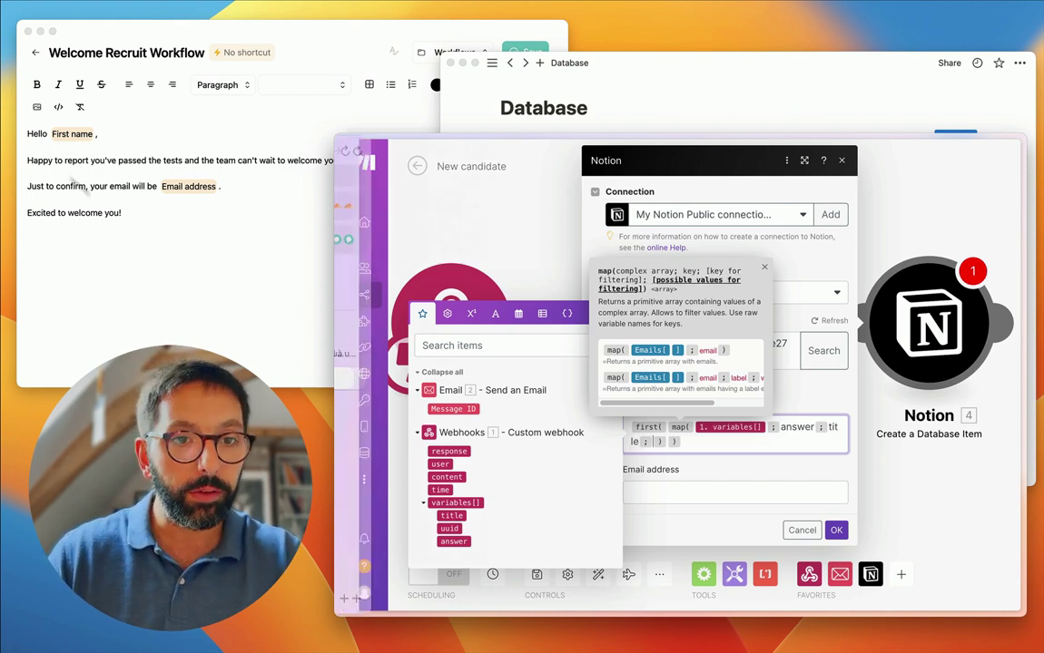
text(First name)
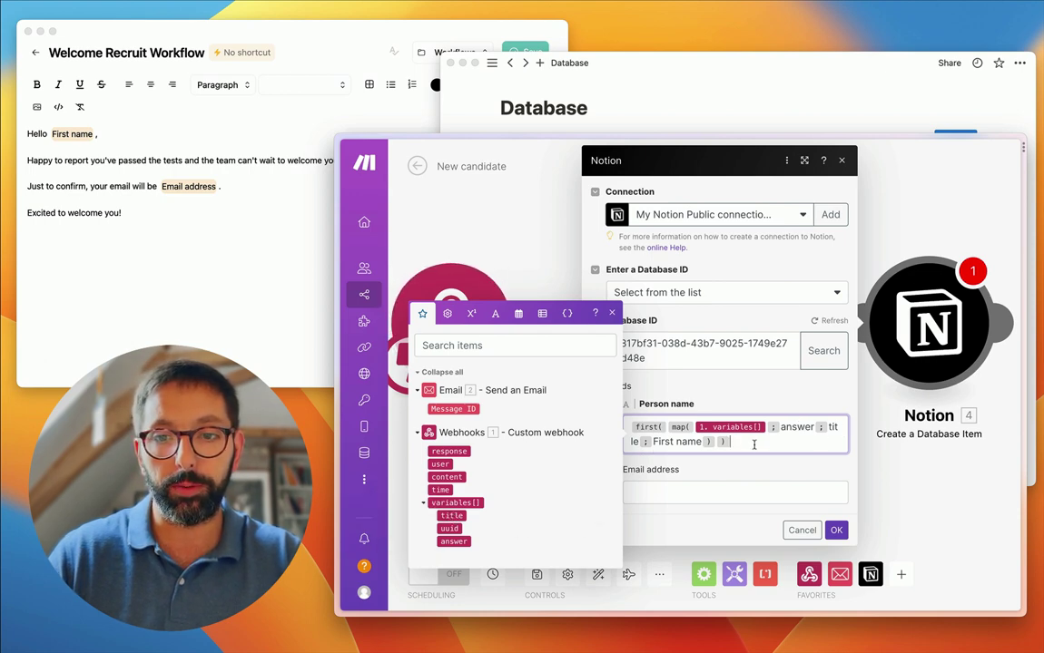
- Copy the Person name formula into Email address, replacing First name with Email address
drag(758, 444, 599, 420)
key(ctrl+c)
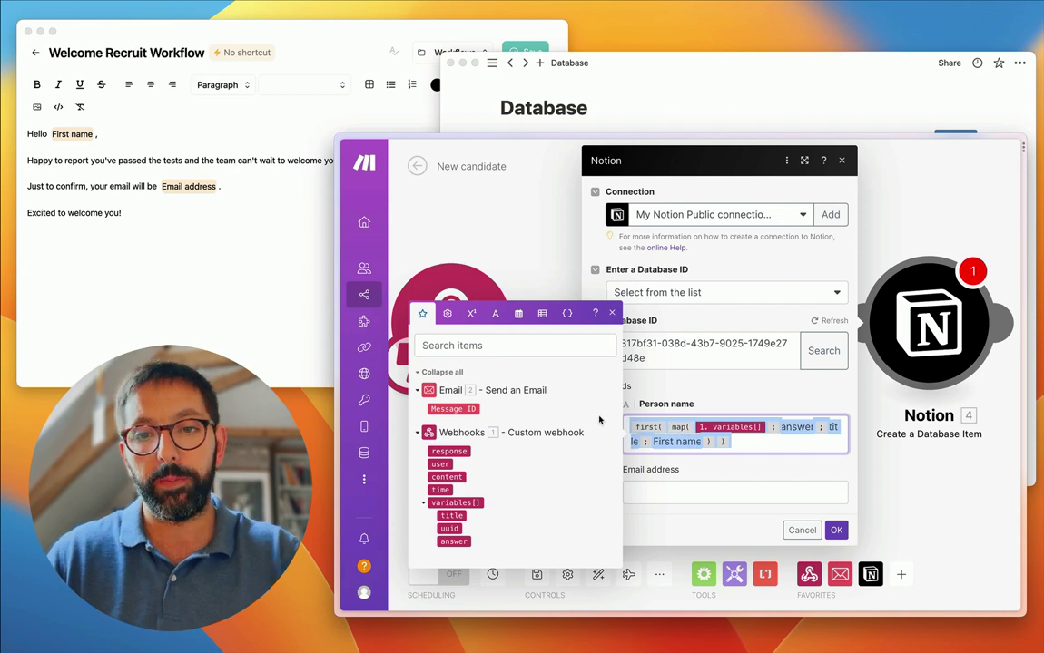
click(653, 490)
key(ctrl+v)
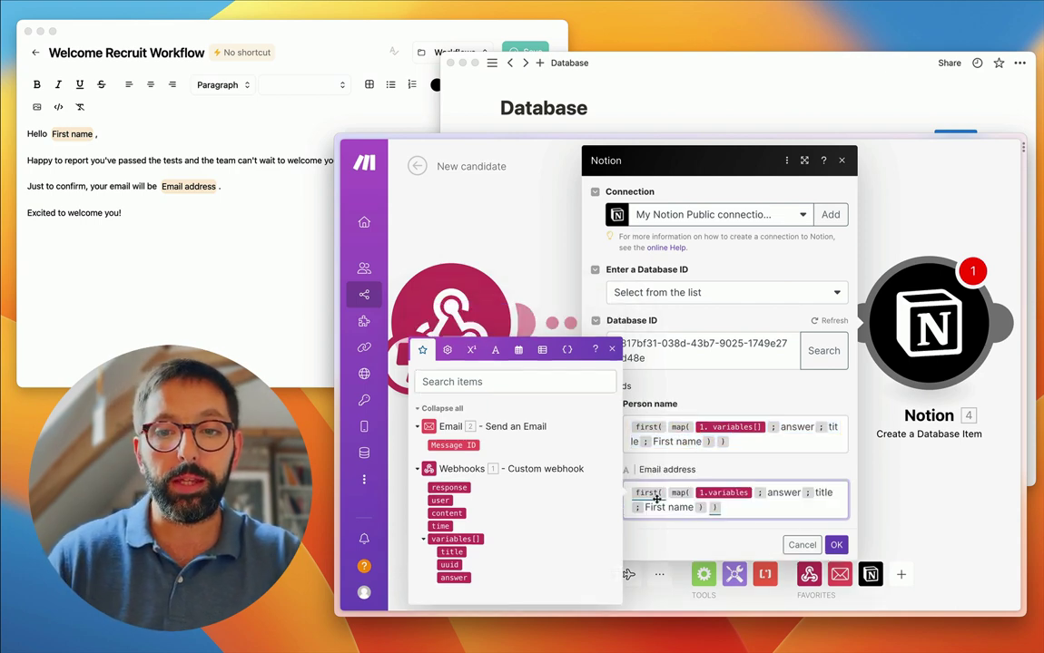
click(671, 506)
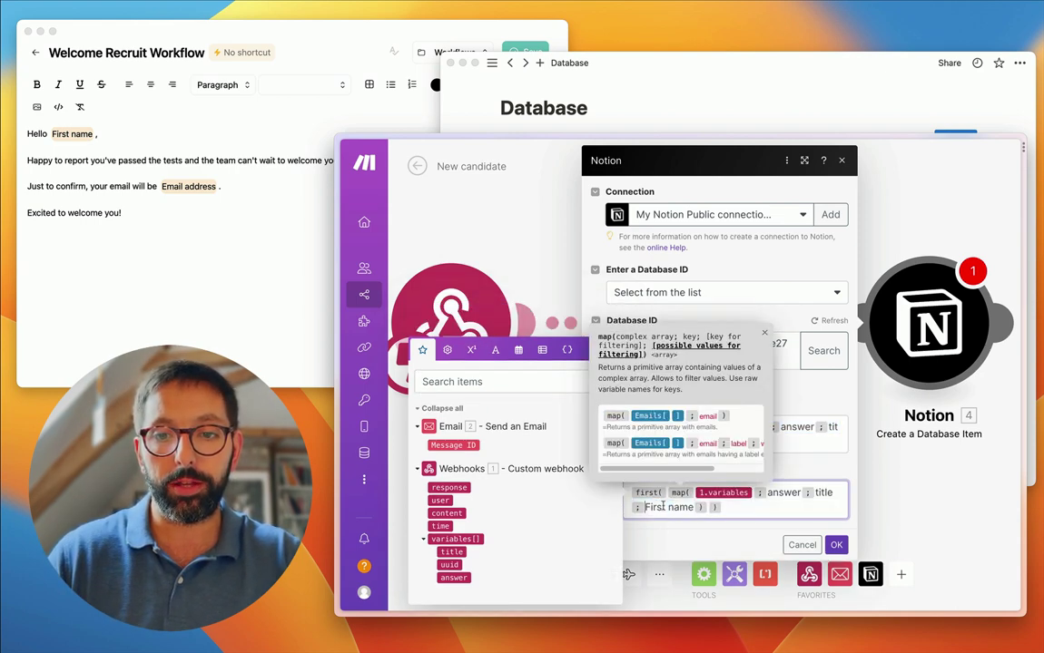
double_click(669, 508)
text(Email addres)
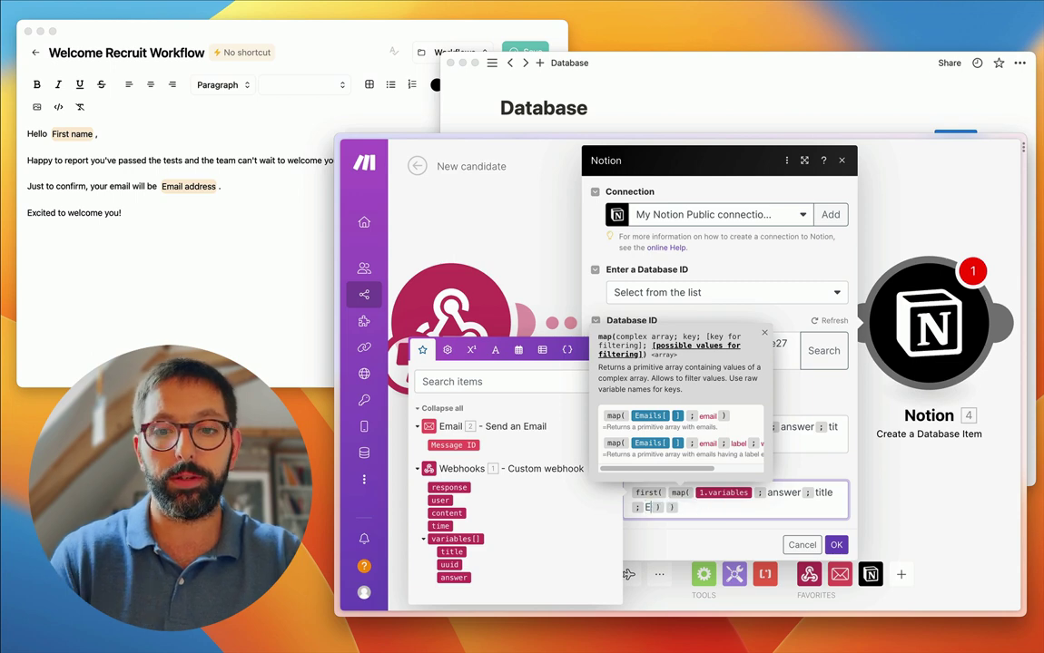
text(s)
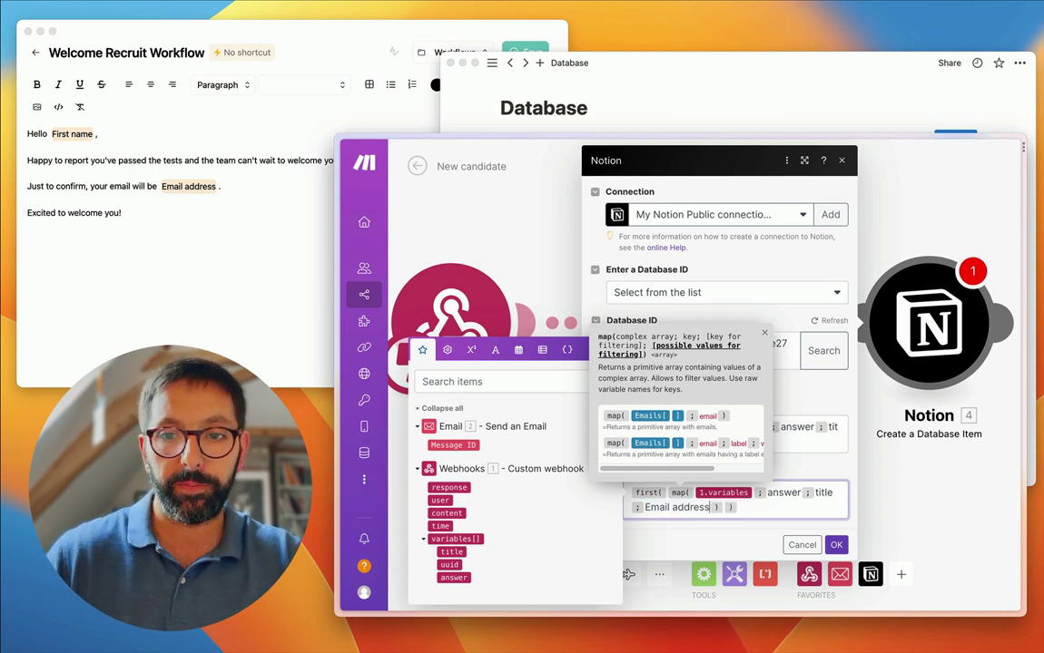
- Confirm the Notion module, save the New candidate scenario and switch it on
click(836, 545)
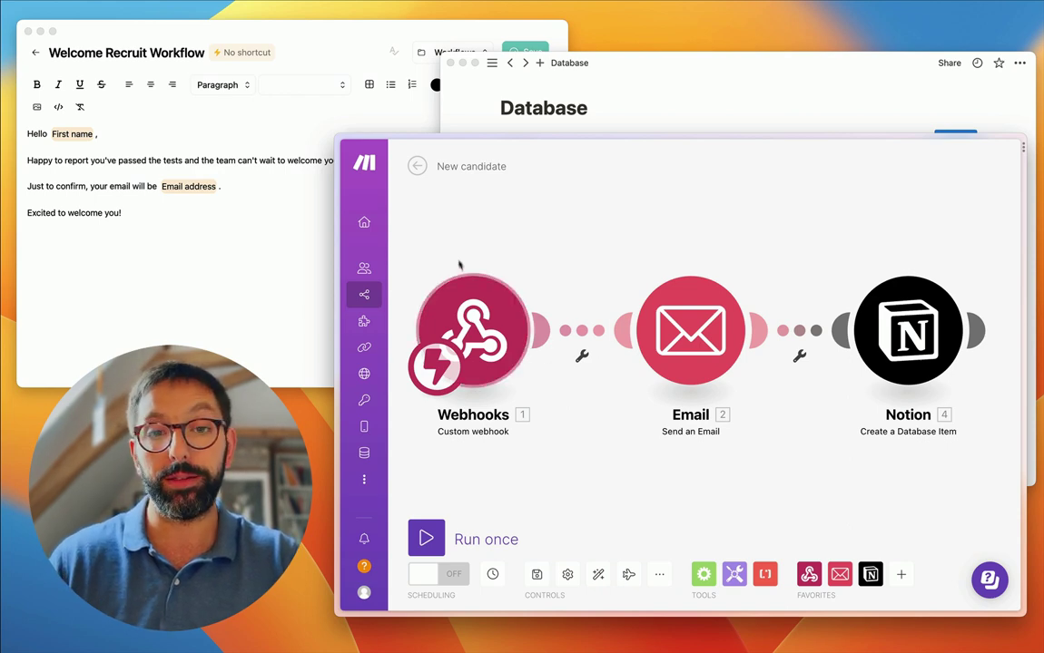
click(416, 166)
click(763, 260)
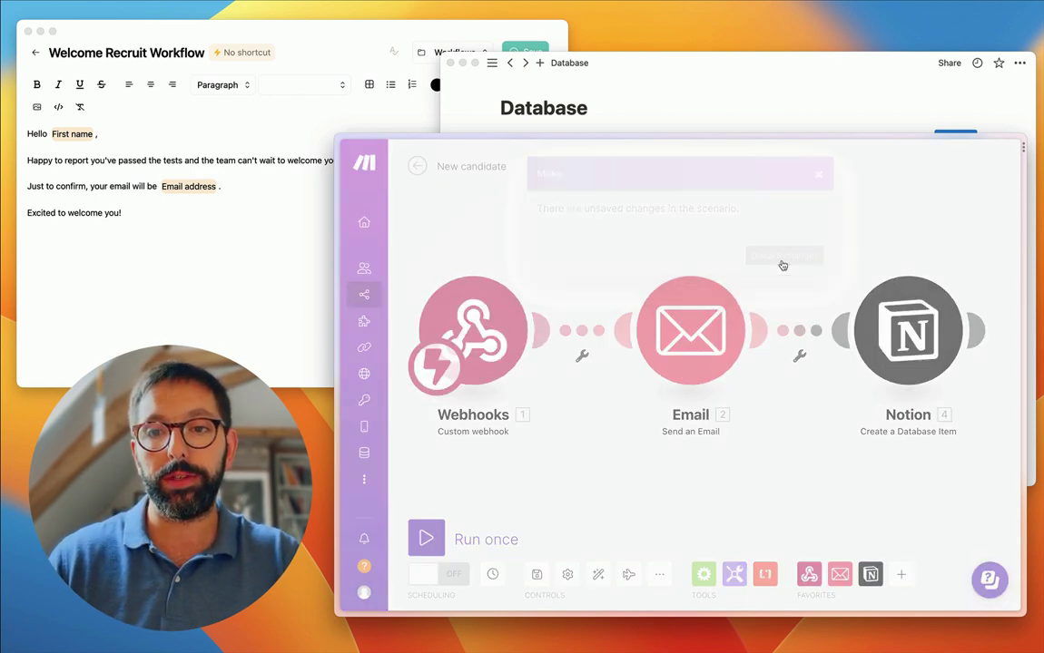
click(853, 168)
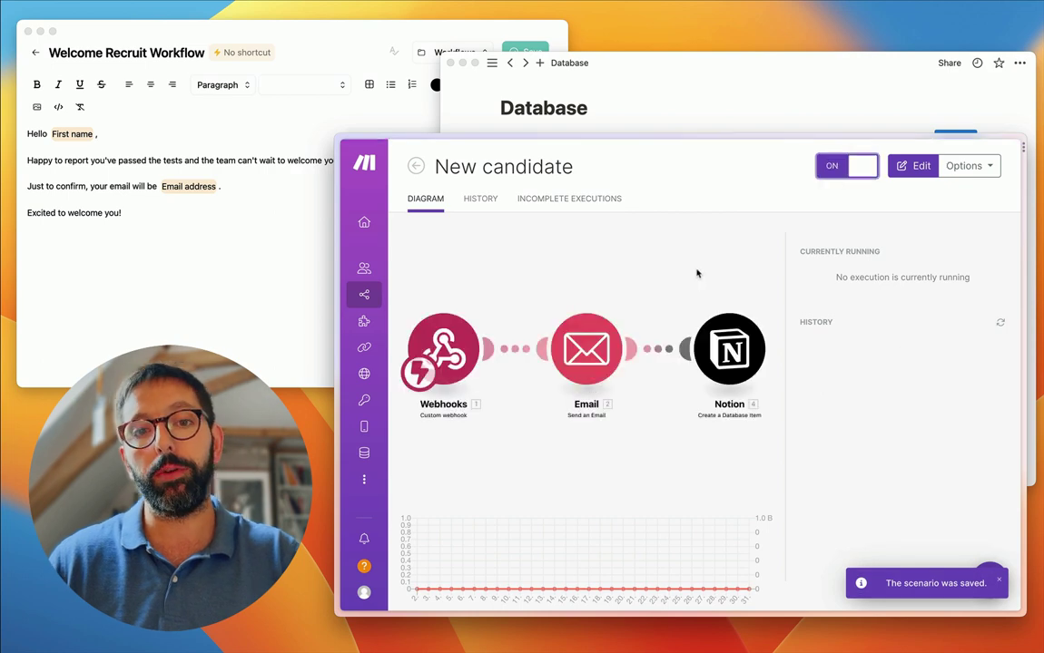
click(245, 195)
- Save the Welcome Recruit Workflow template and run it with a candidate's first name and e-mail address
click(532, 53)
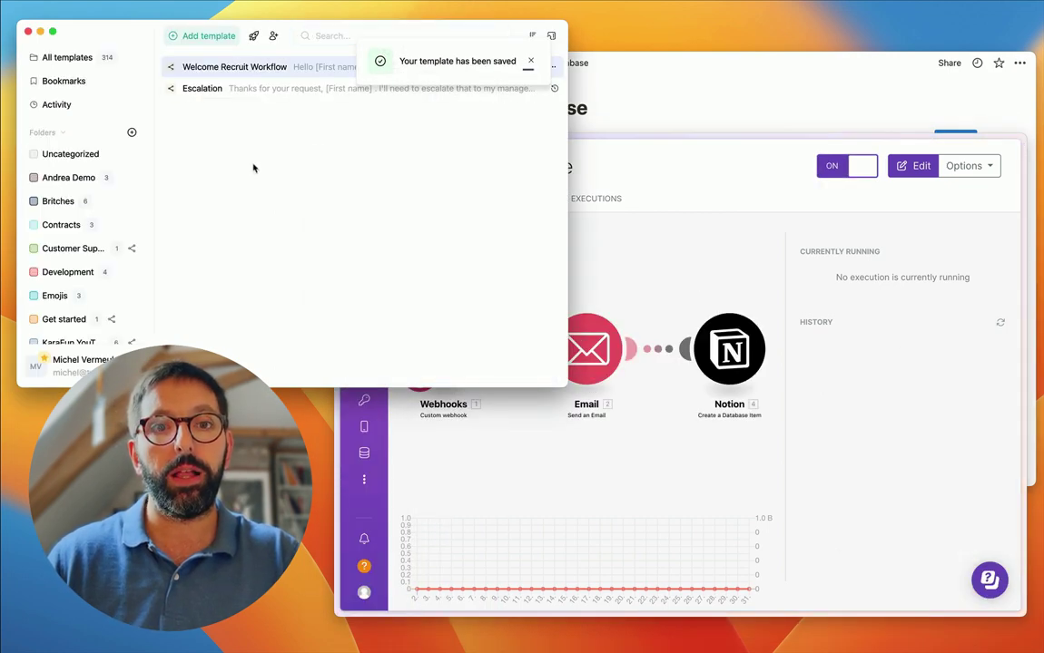
key(super+shift+space)
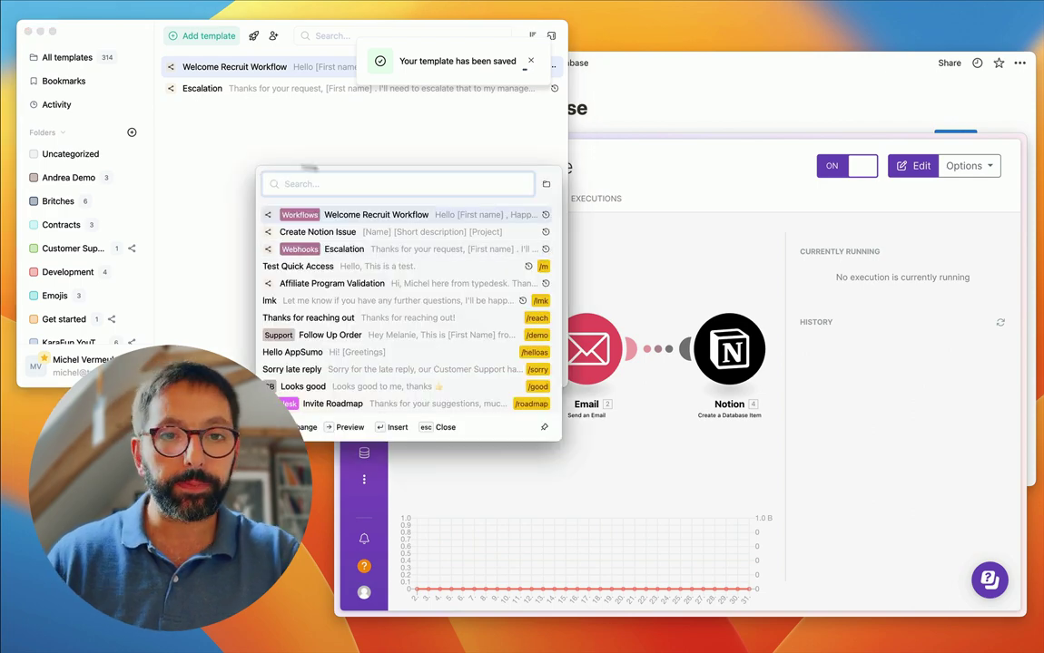
click(347, 216)
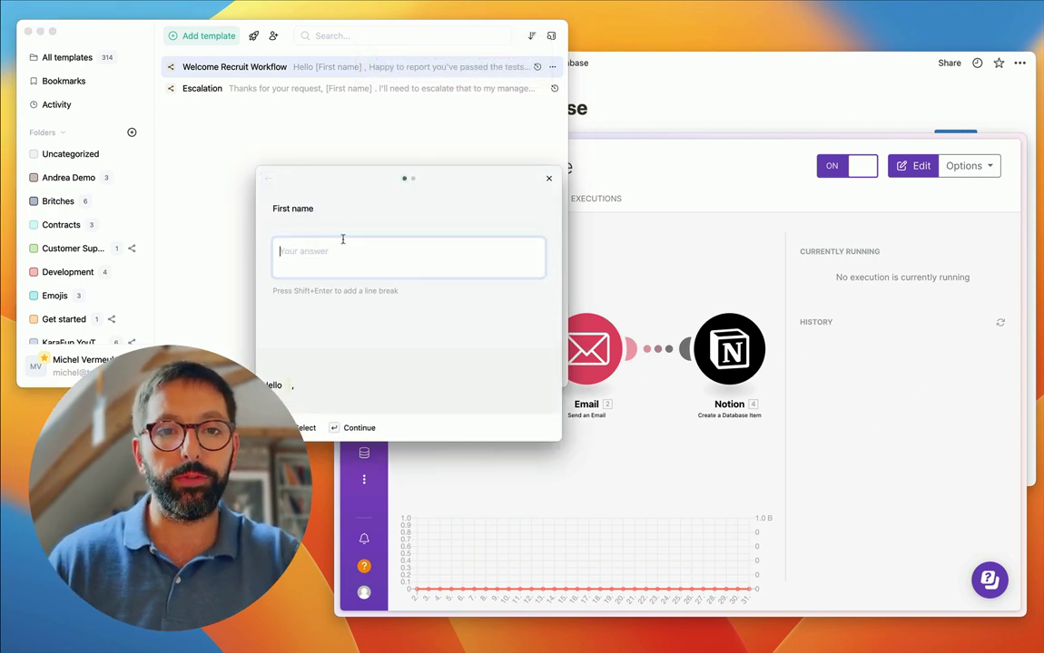
text(Anna)
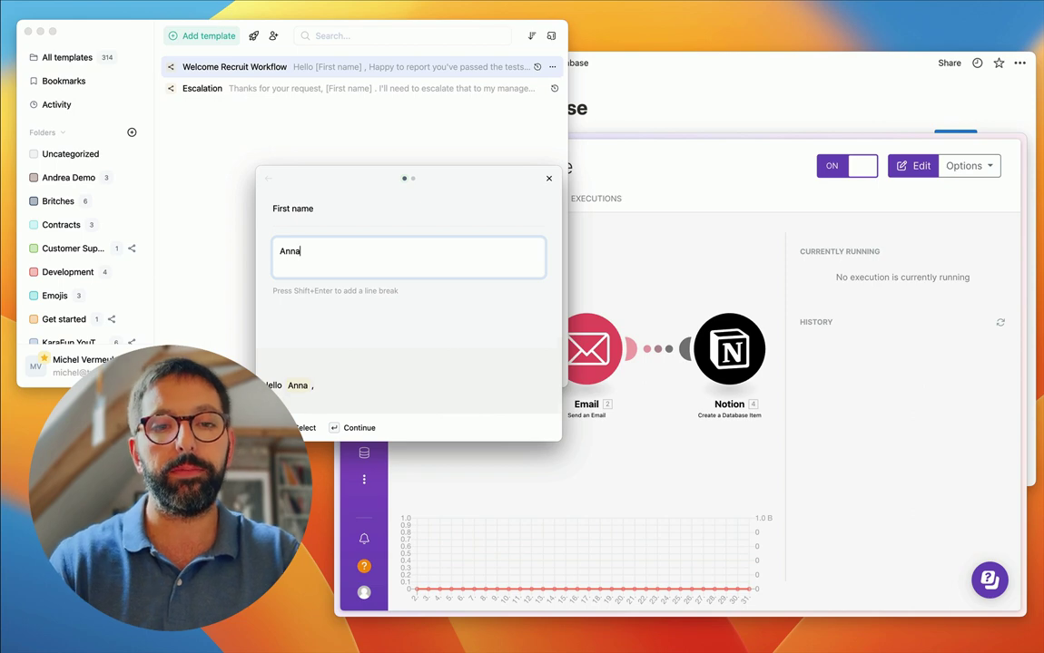
key(Return)
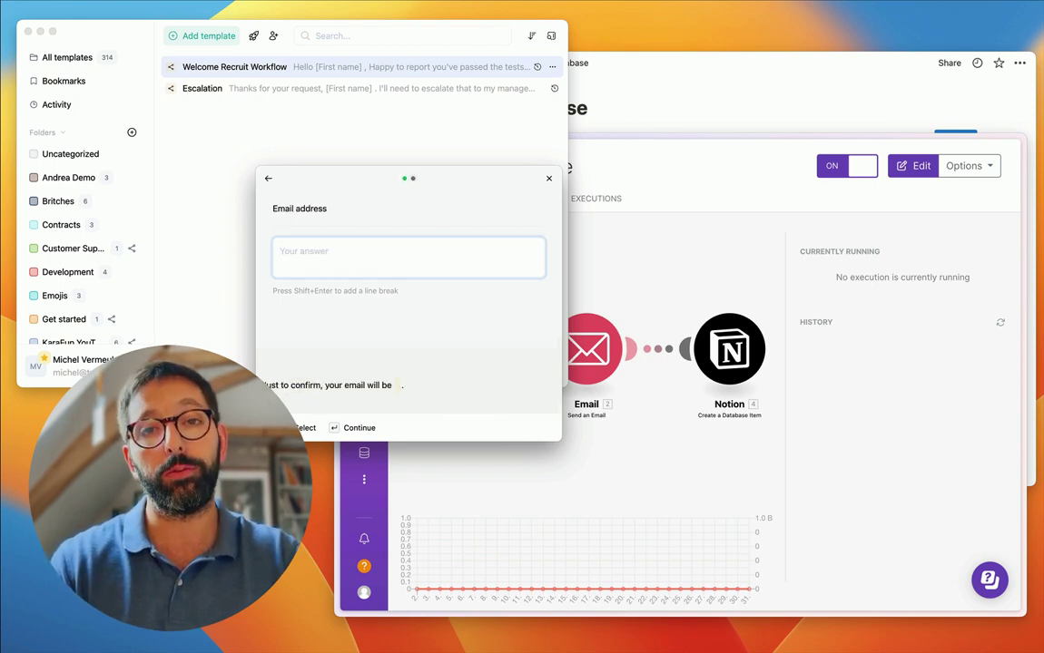
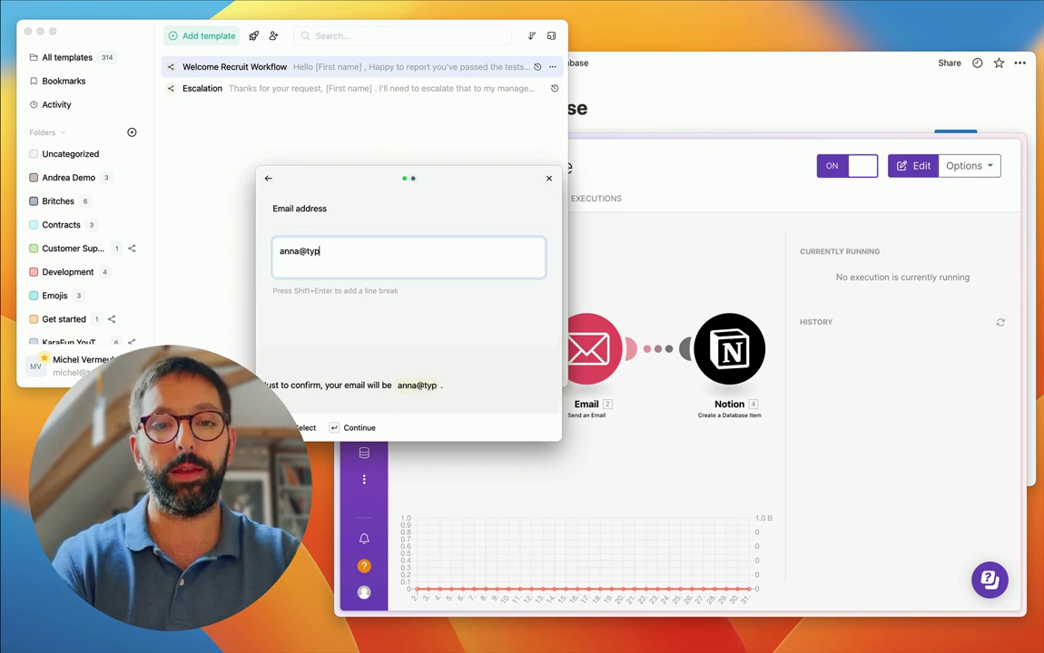
key(Return)
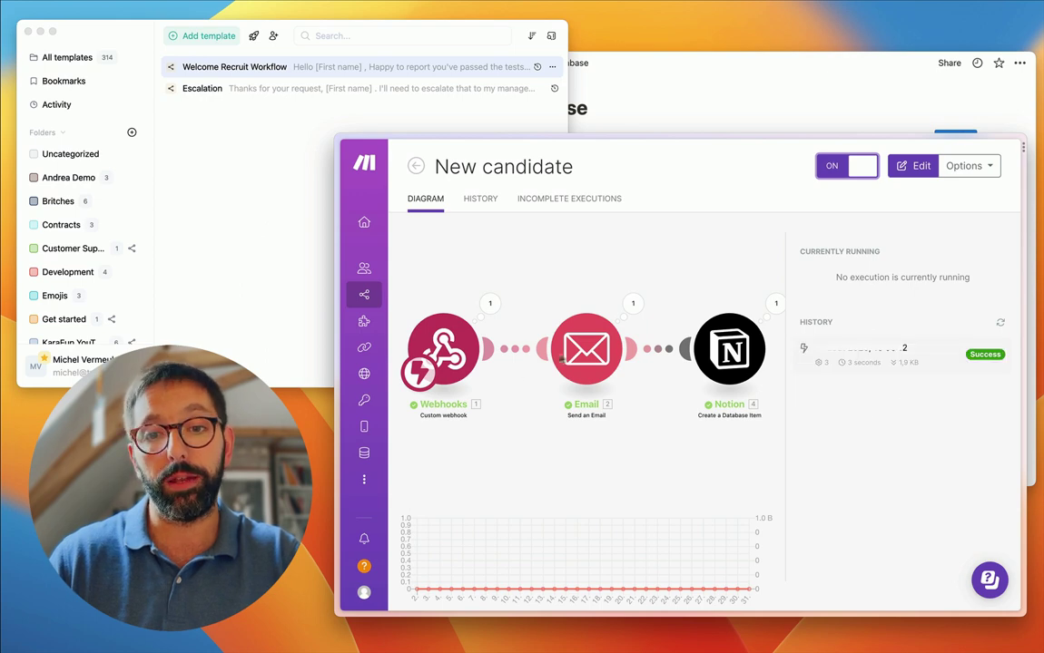
- Check the new row in the Notion Database, then open the Email temporaire inbox page
click(724, 100)
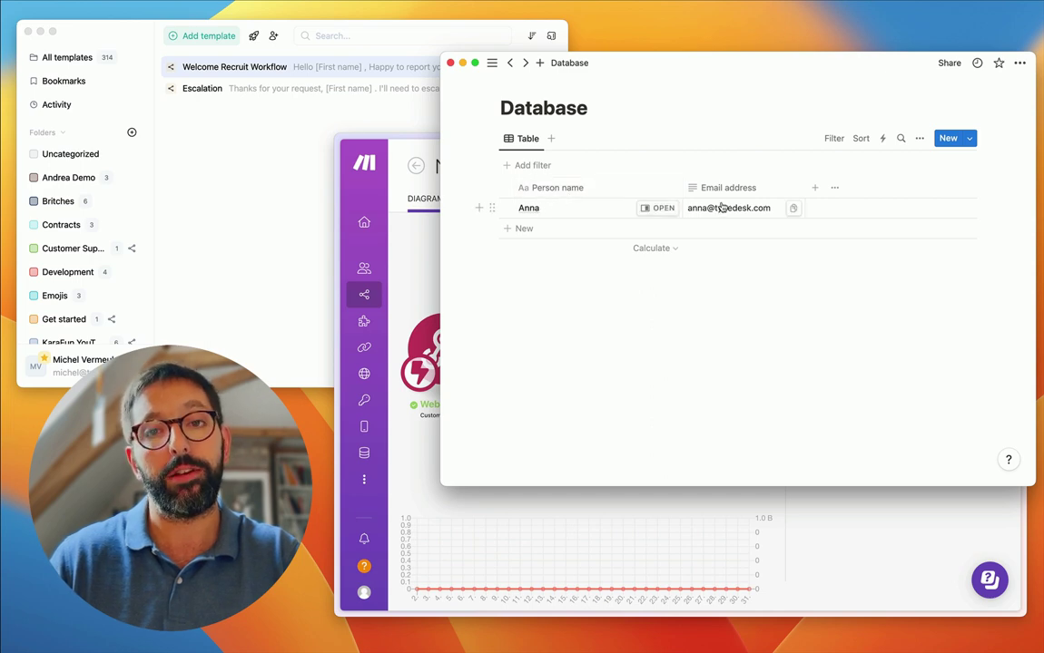
click(426, 345)
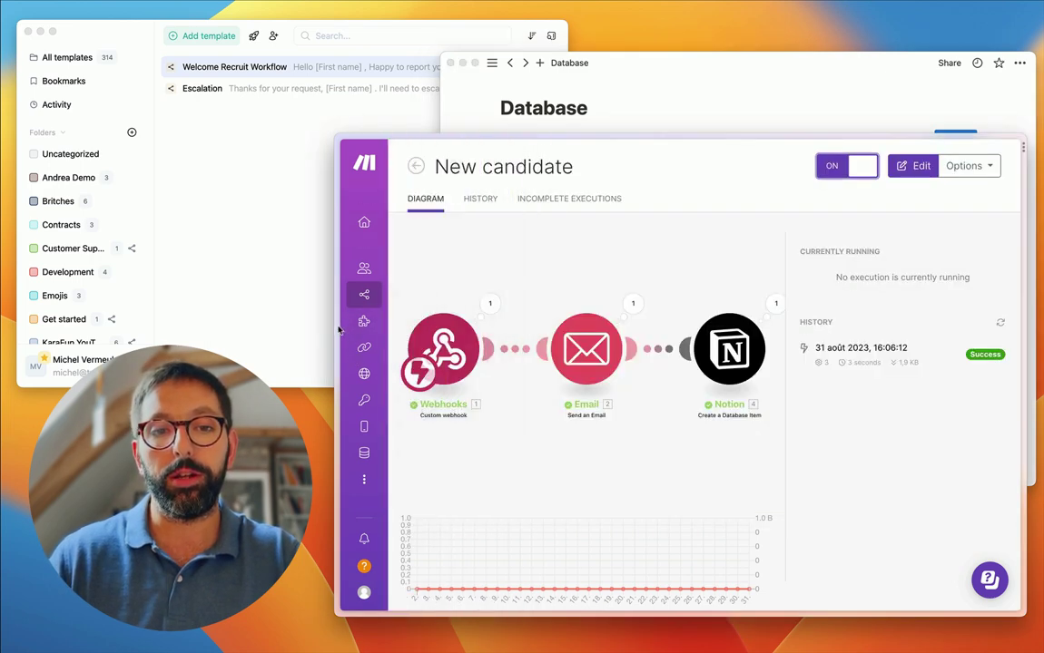
mouse_move(334, 330)
click(395, 354)
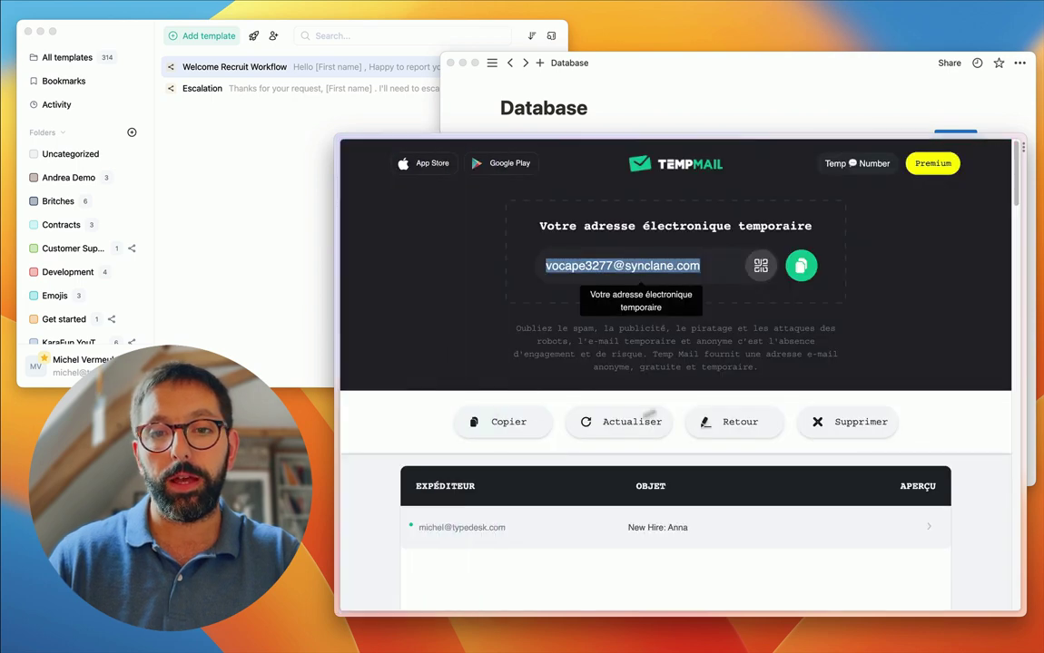
- Read the New Hire email in the temporary inbox, then return to the Notion Database
scroll(462, 541, down, 3)
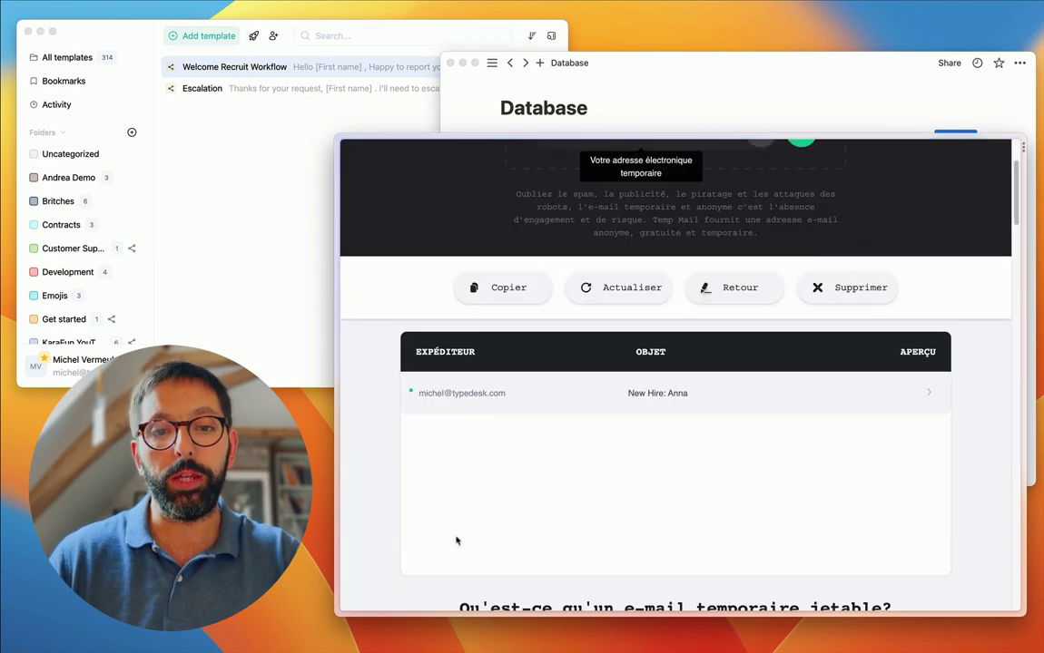
click(631, 397)
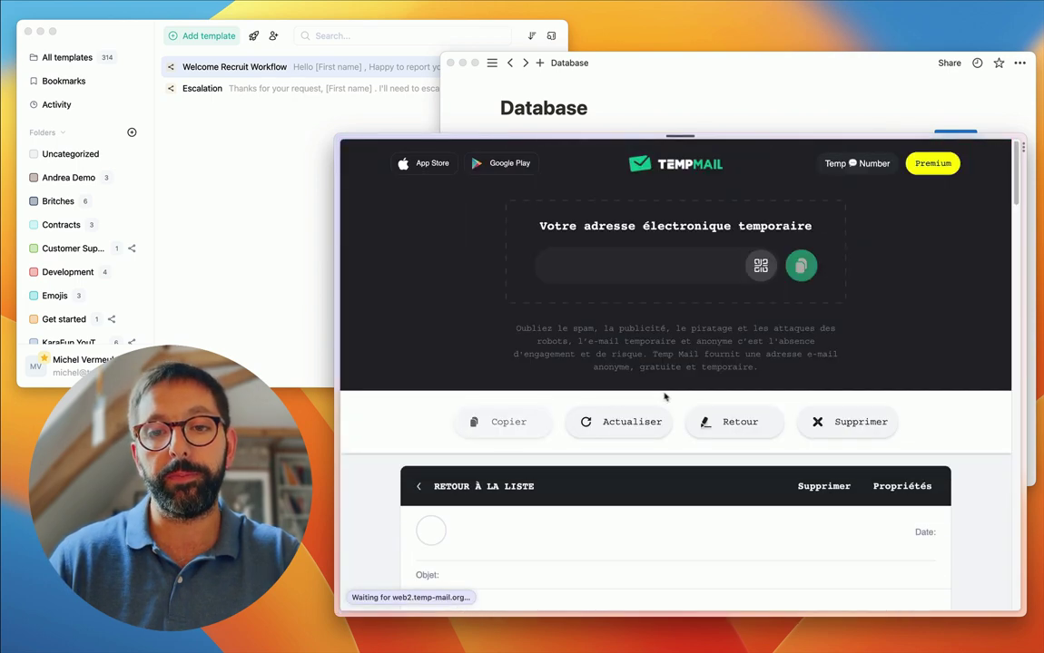
scroll(520, 418, down, 4)
scroll(472, 410, down, 1)
drag(421, 363, 644, 386)
click(665, 393)
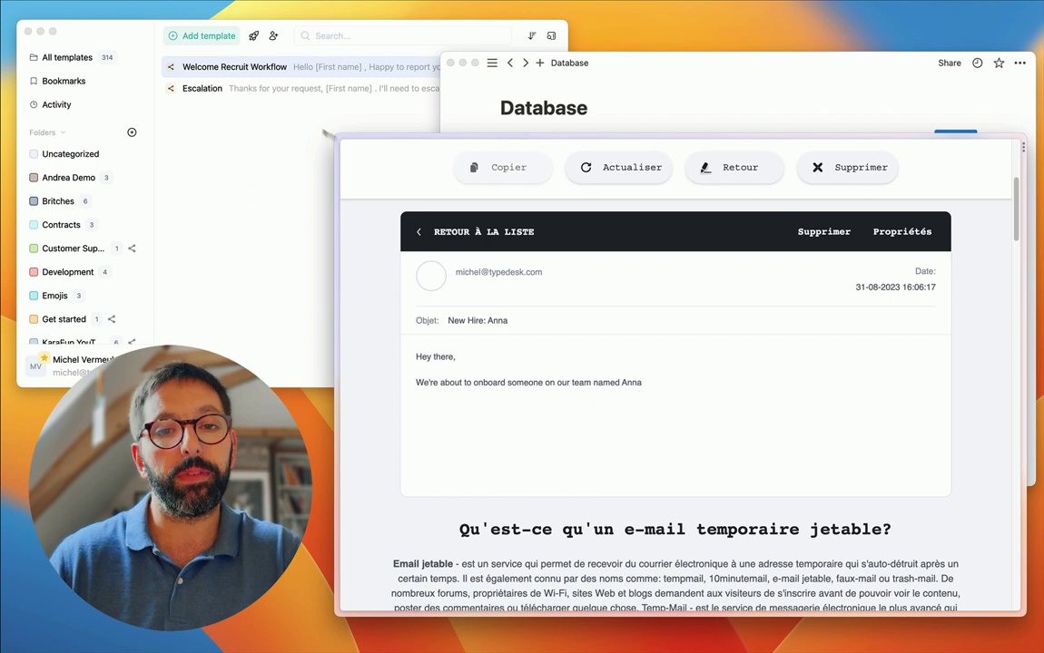
click(641, 78)
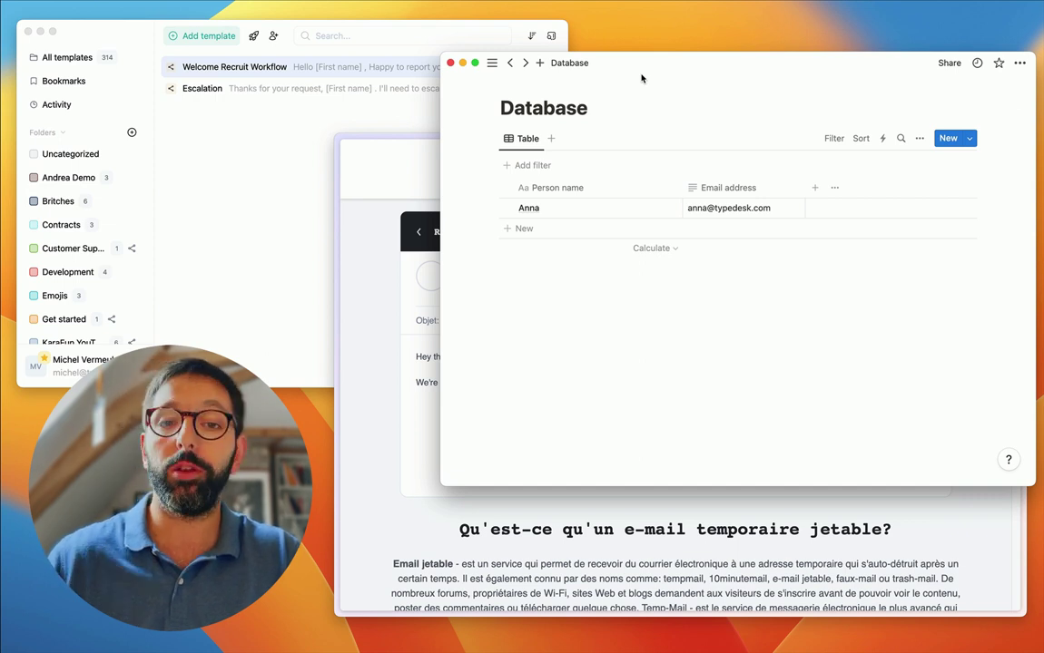
- Reopen the New candidate scenario editor and browse all apps for a module after Notion
click(399, 418)
key(super+t)
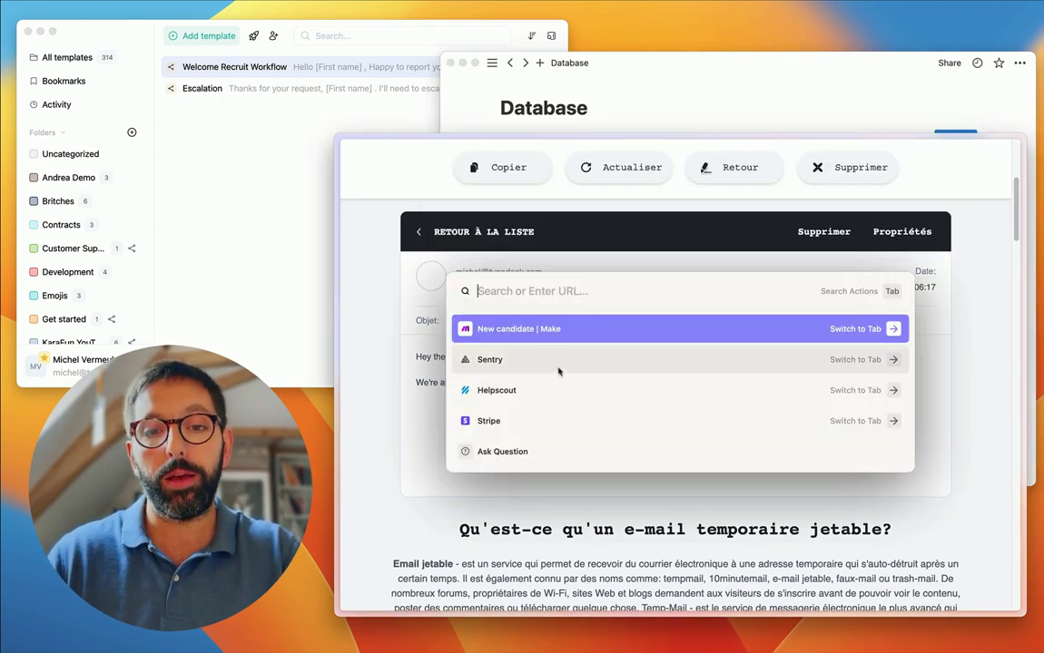
key(Return)
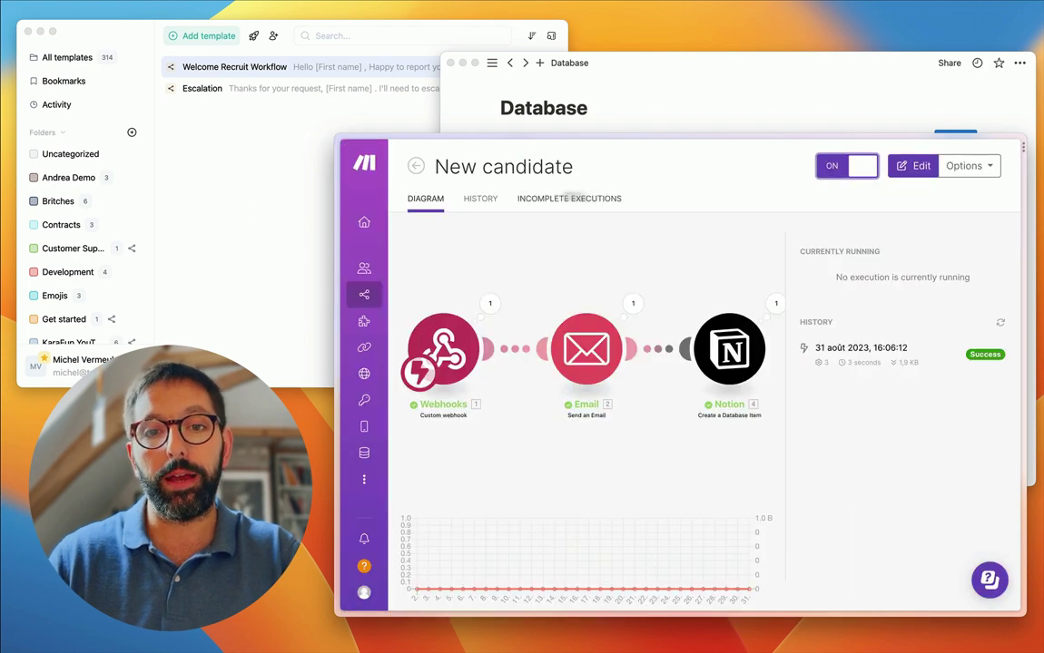
click(915, 165)
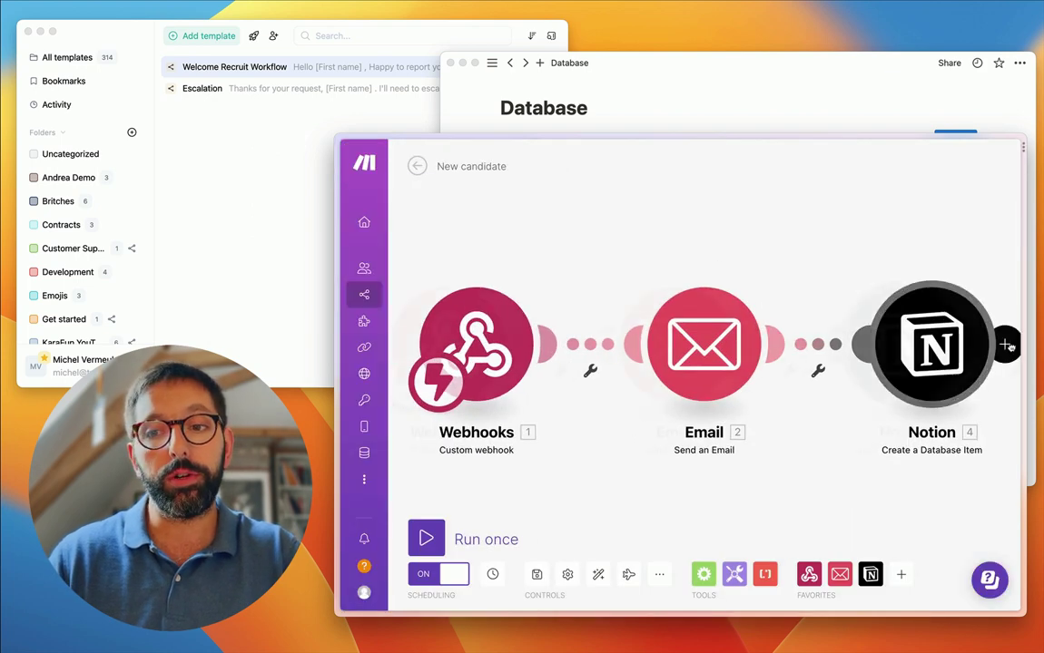
click(1002, 343)
click(676, 373)
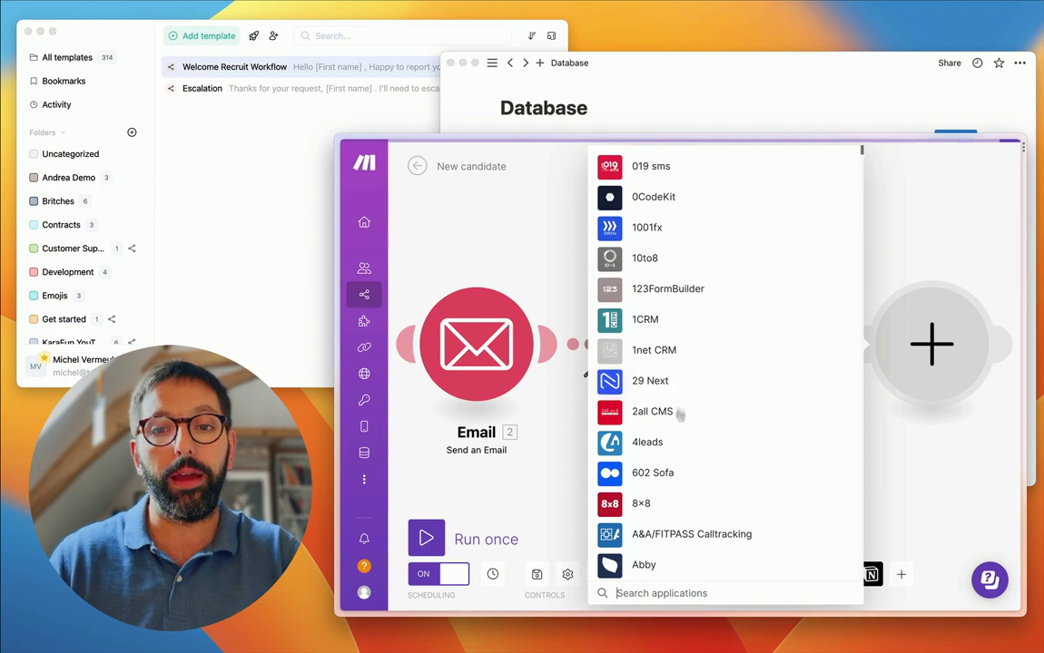
scroll(667, 379, down, 10)
scroll(679, 420, down, 15)
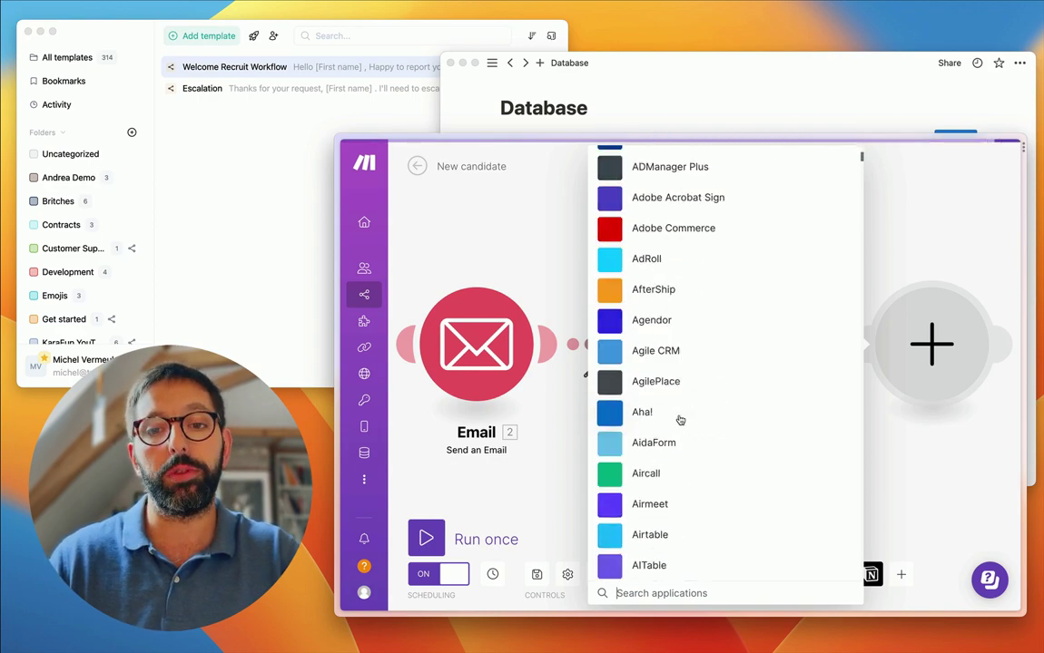
scroll(679, 420, down, 15)
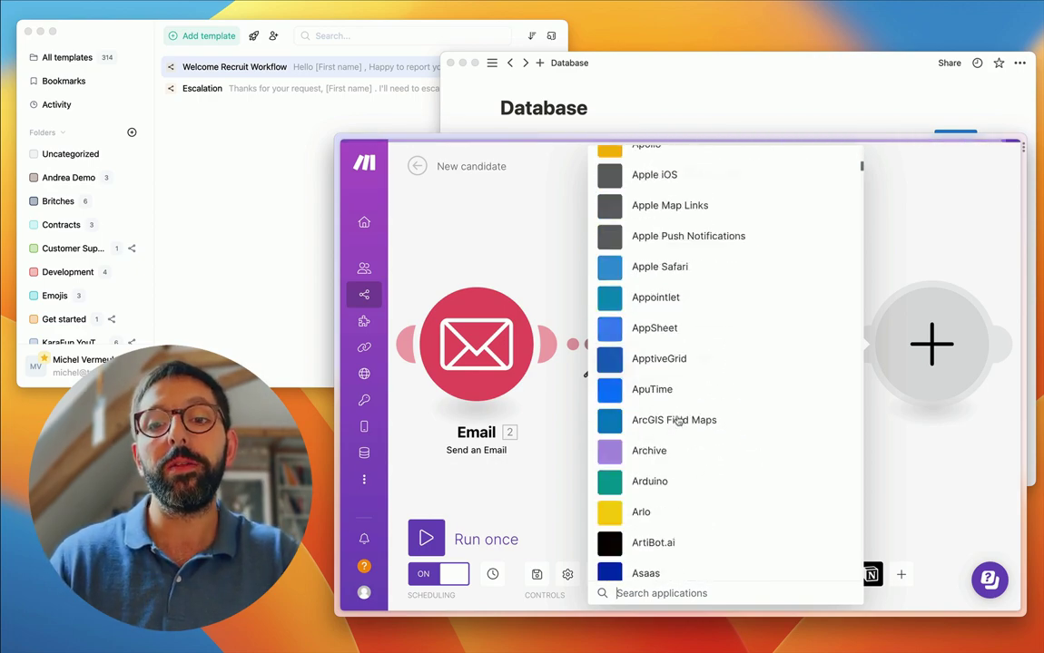